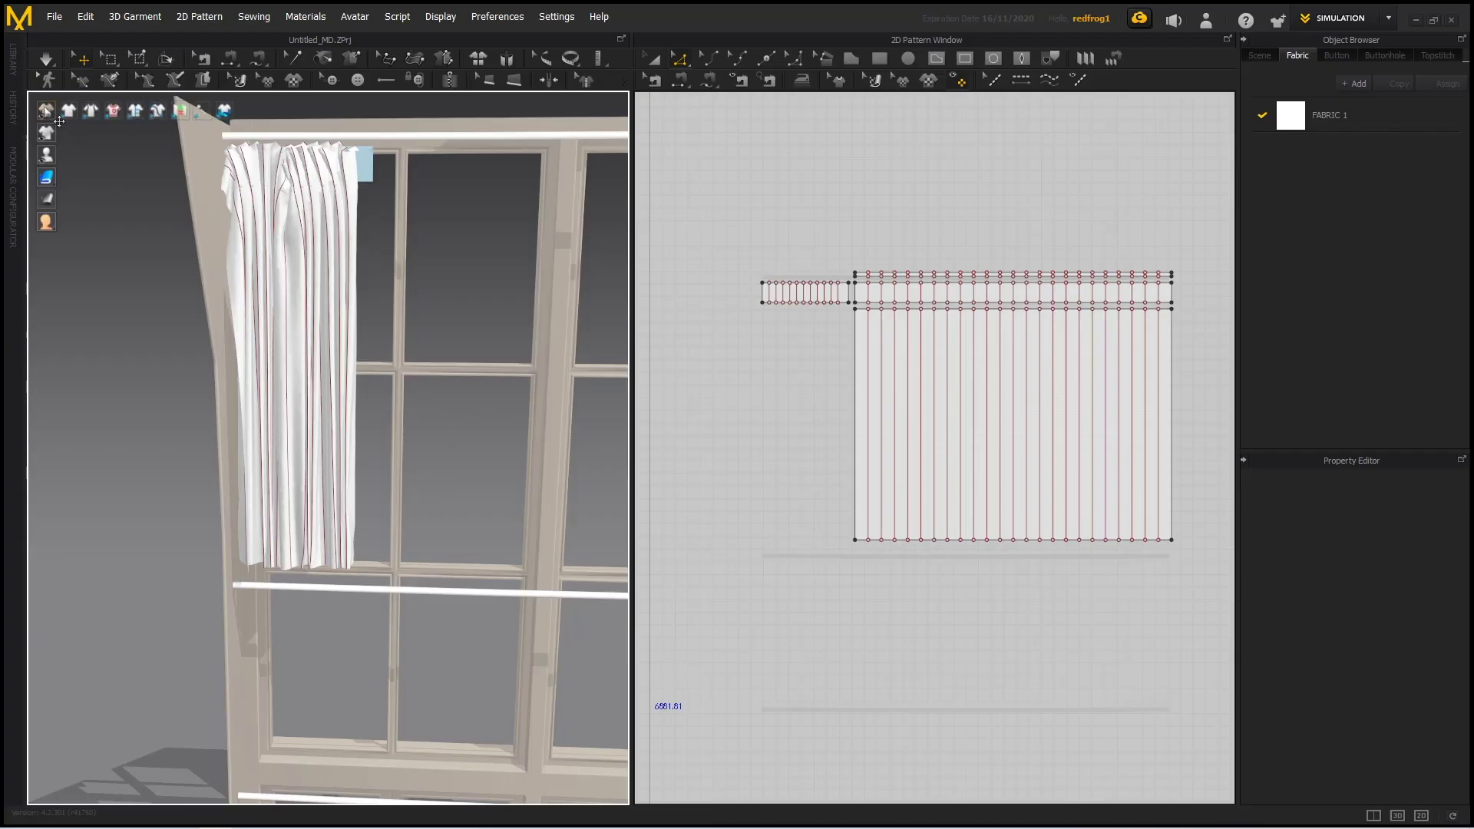
# Step: Hide the pattern's internal lines on the curtain in the 3D view
pyautogui.click(115, 112)
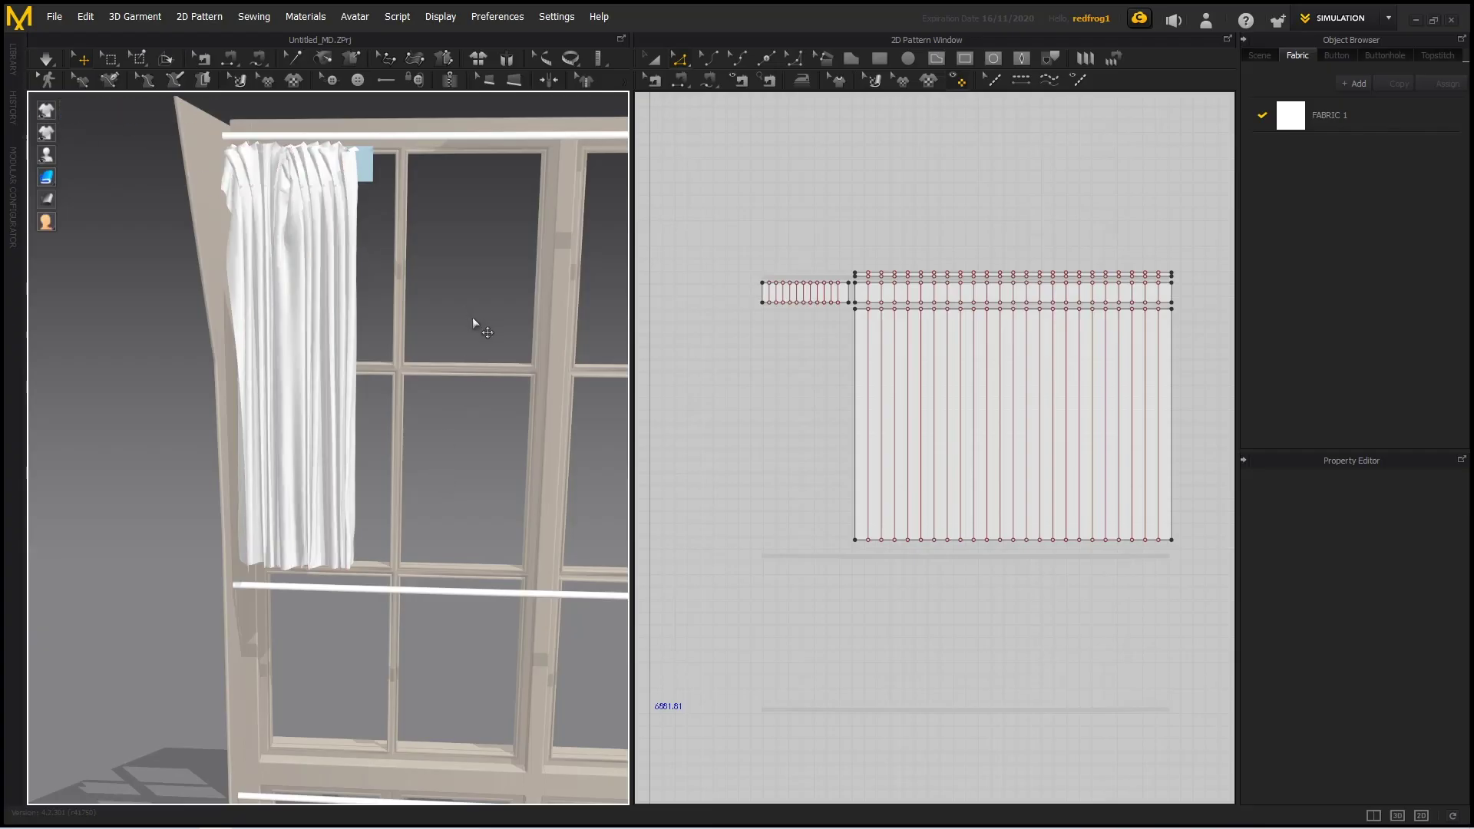
pyautogui.moveTo(473, 316)
pyautogui.mouseDown(button='right')
pyautogui.moveTo(484, 320)
pyautogui.moveTo(471, 247)
pyautogui.moveTo(481, 338)
pyautogui.mouseUp(button='right')
pyautogui.scroll(3, 437, 250)
pyautogui.moveTo(435, 257); pyautogui.dragTo(445, 441, button='middle')
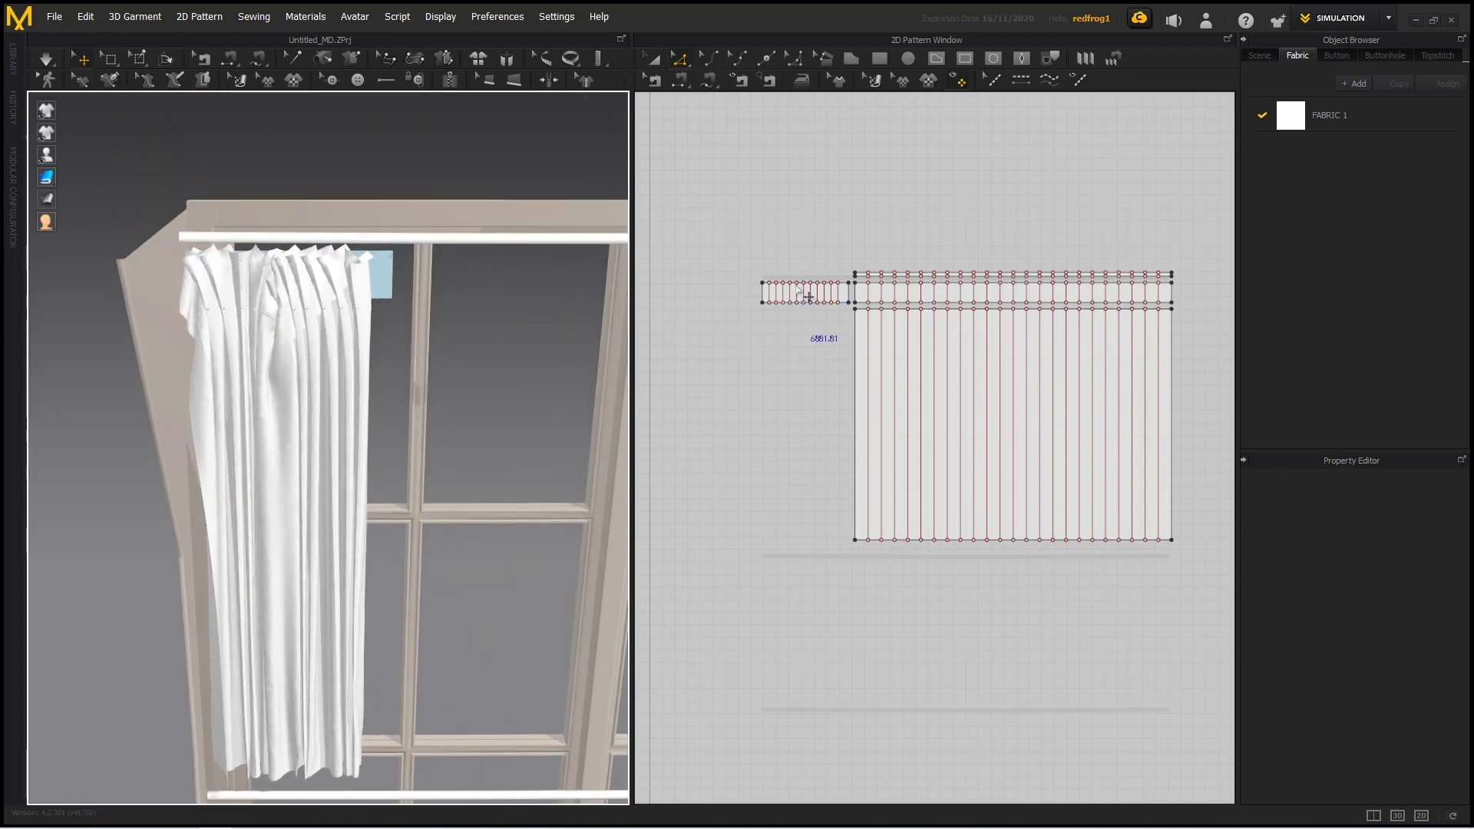
# Step: Move the first fold line of the short header strip closer to the strip's outer end, making the pleat spacing uneven
pyautogui.scroll(5, 822, 319)
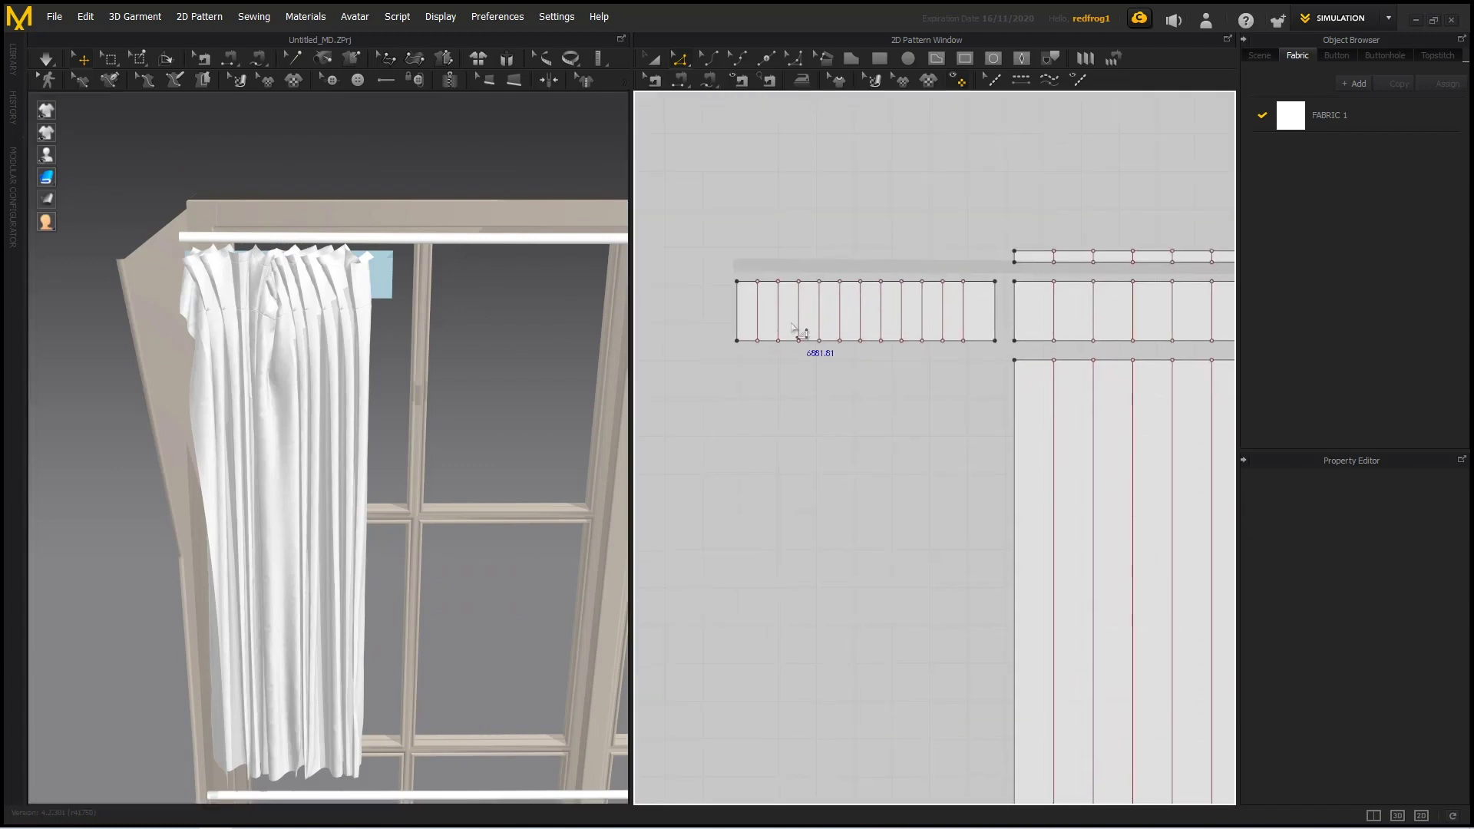
pyautogui.click(138, 60)
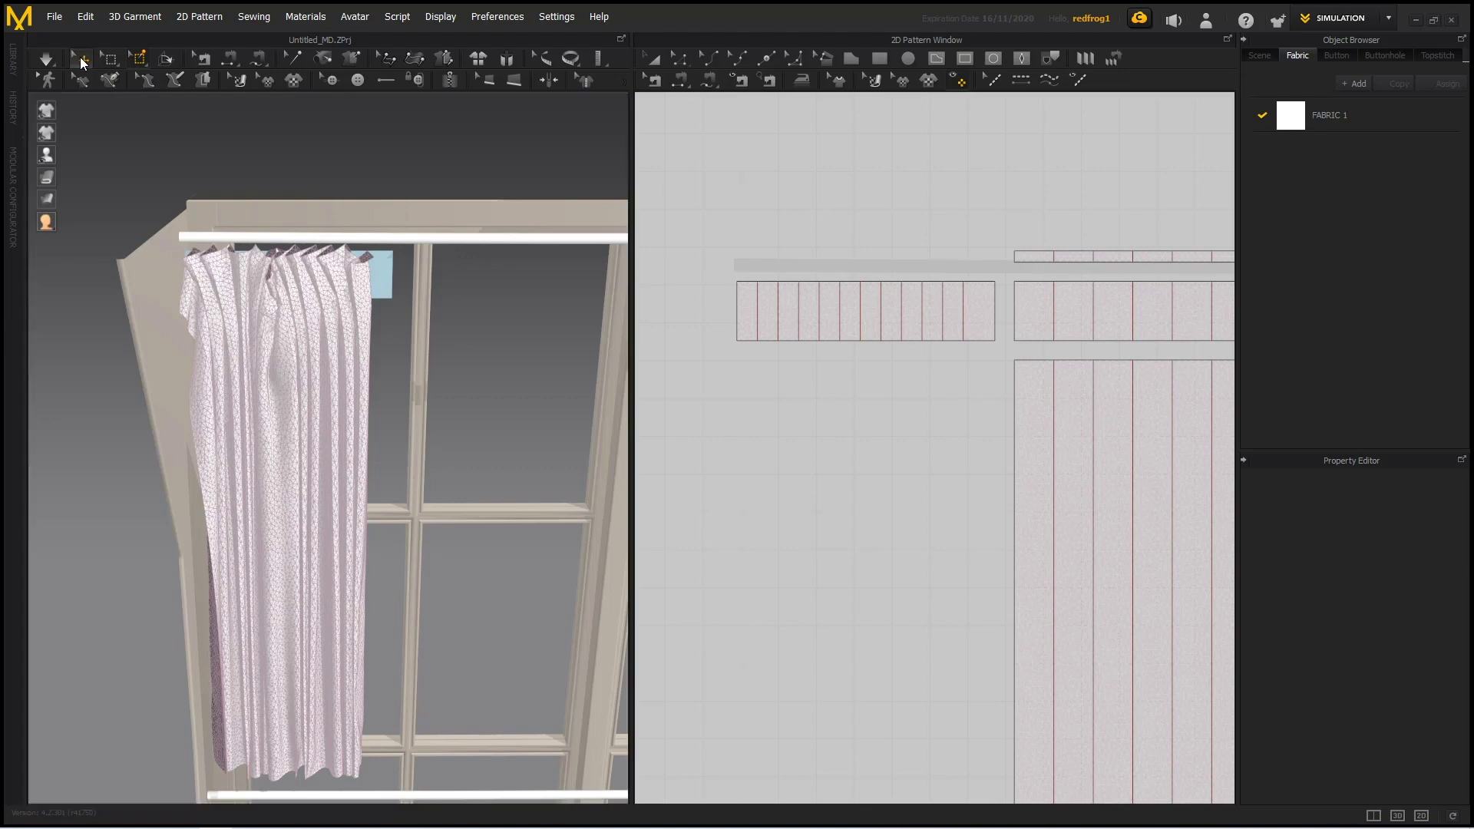
pyautogui.click(80, 58)
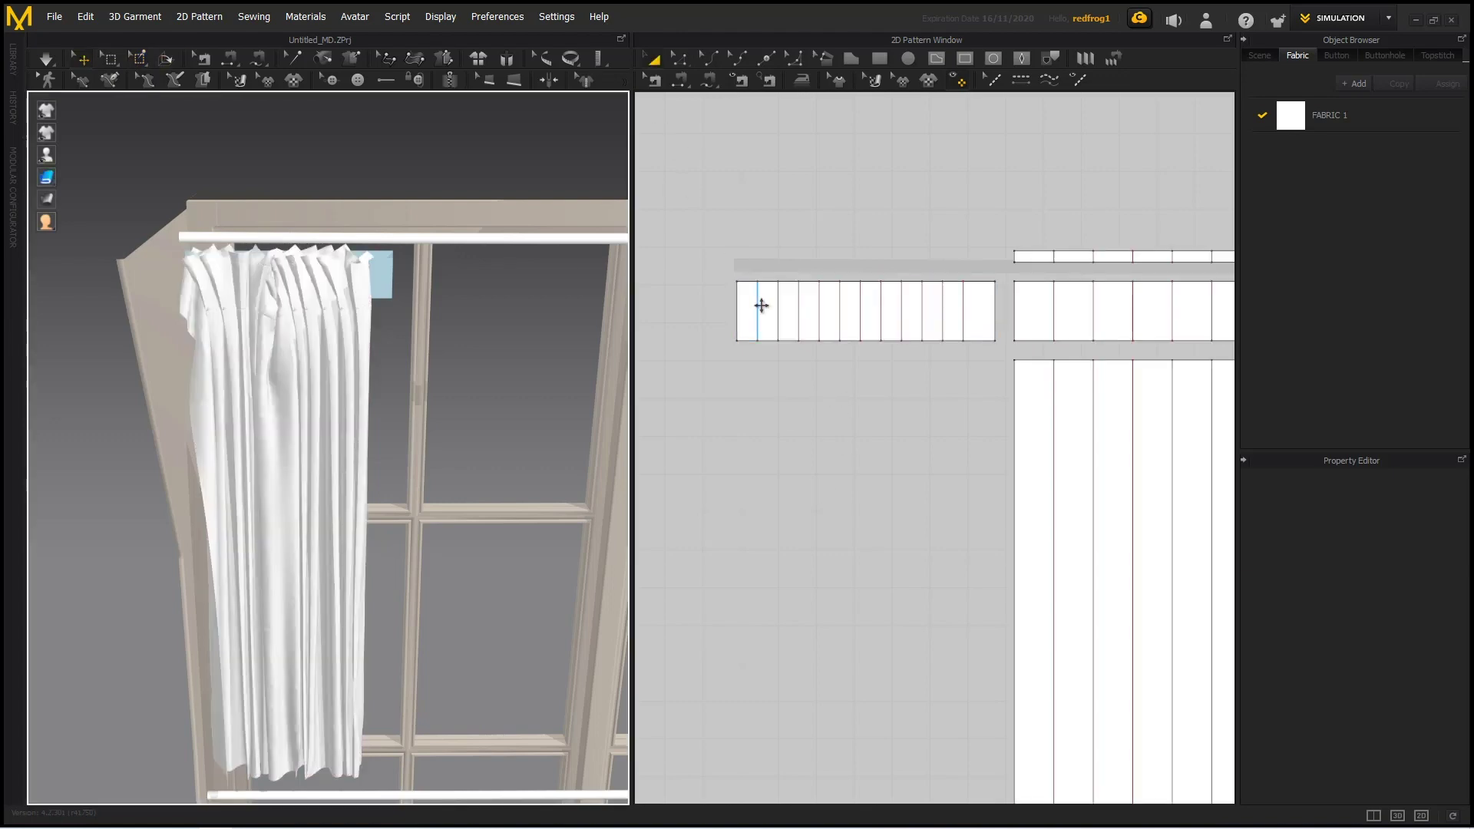
pyautogui.scroll(2, 761, 306)
pyautogui.press('z')
pyautogui.click(758, 311)
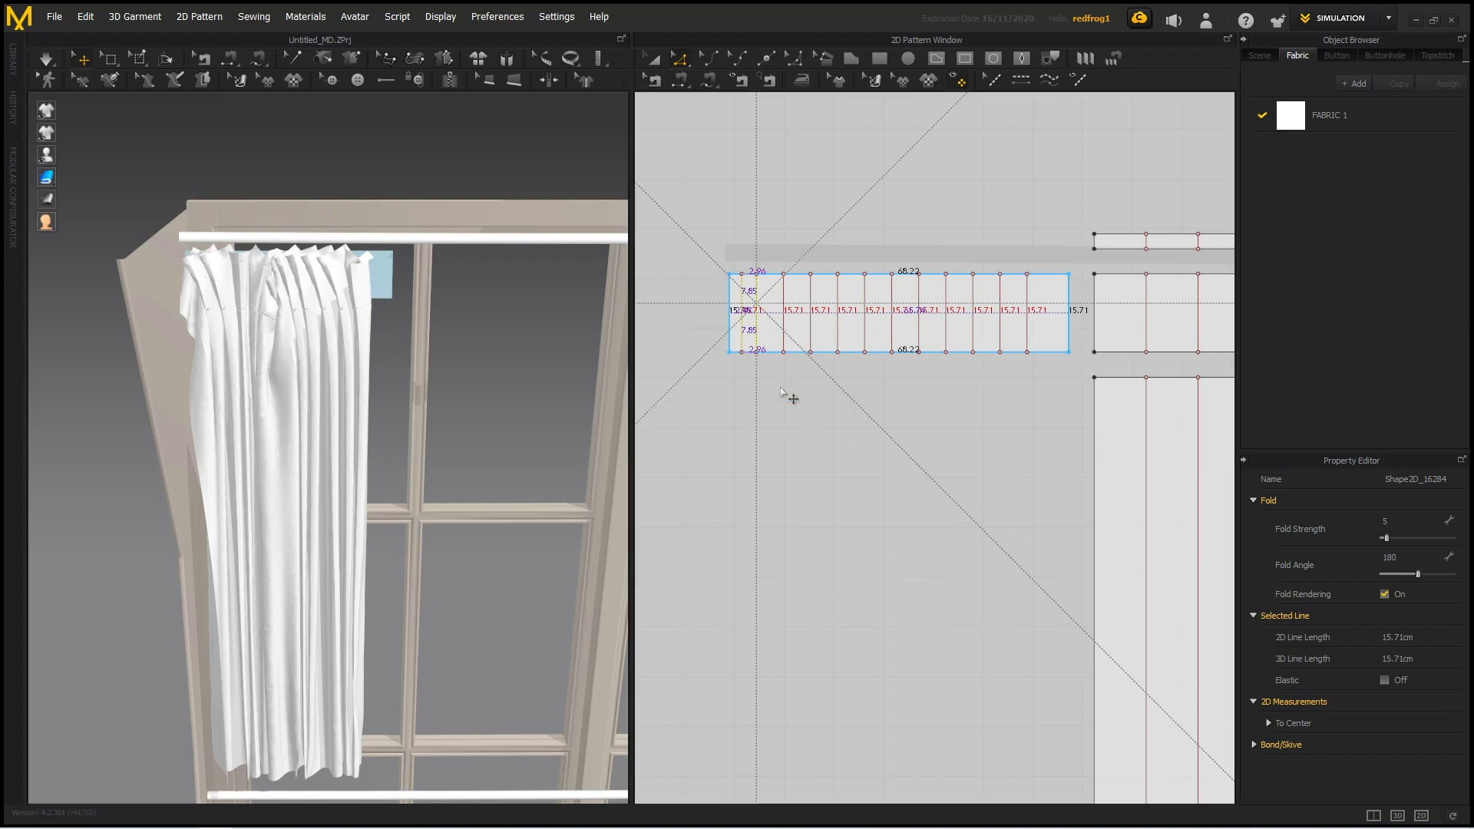
# Step: Select all curtain pattern pieces and set their particle distance to 30
pyautogui.scroll(-10, 807, 430)
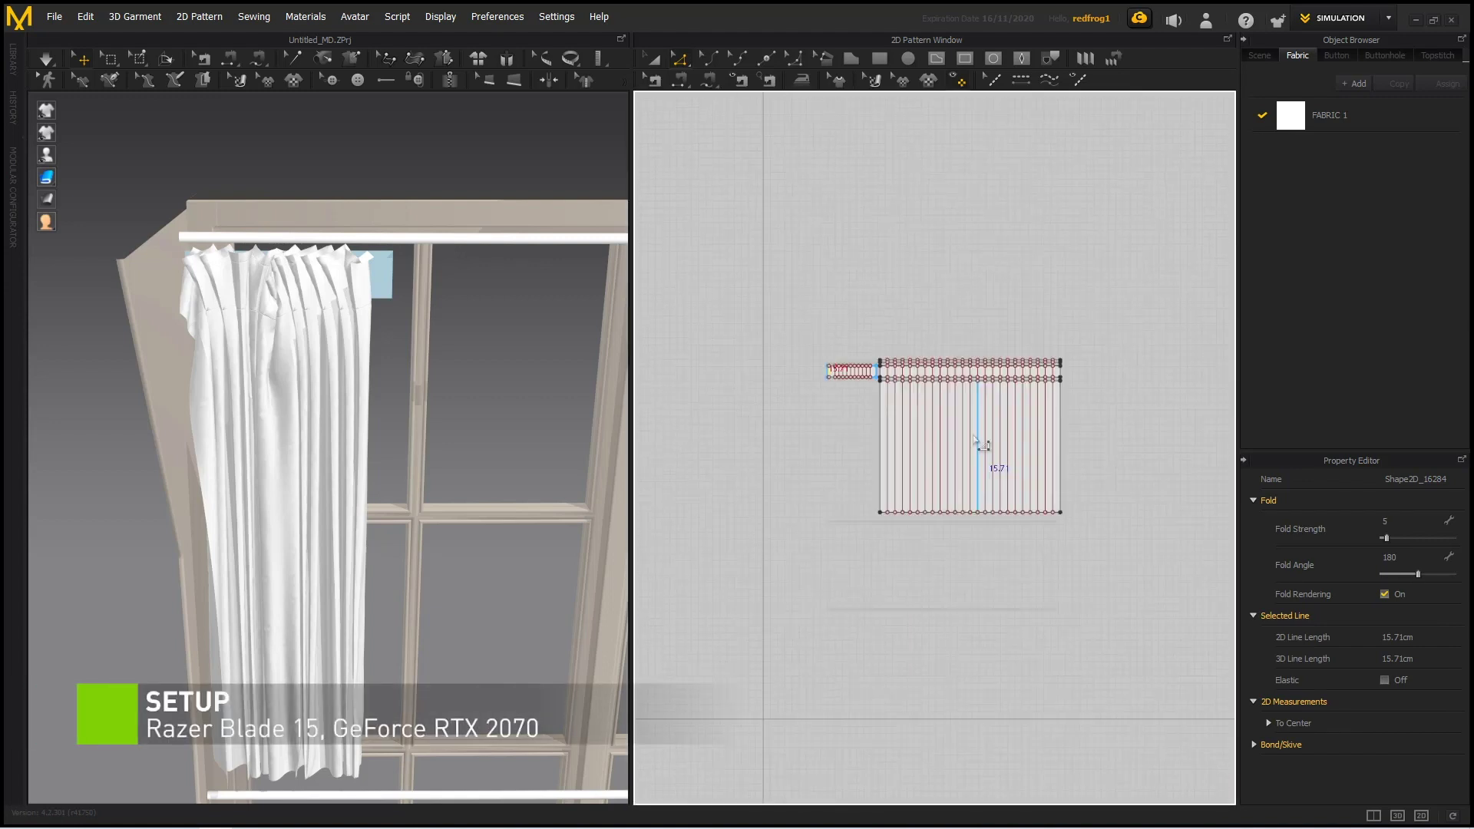
pyautogui.moveTo(730, 263); pyautogui.dragTo(1124, 602)
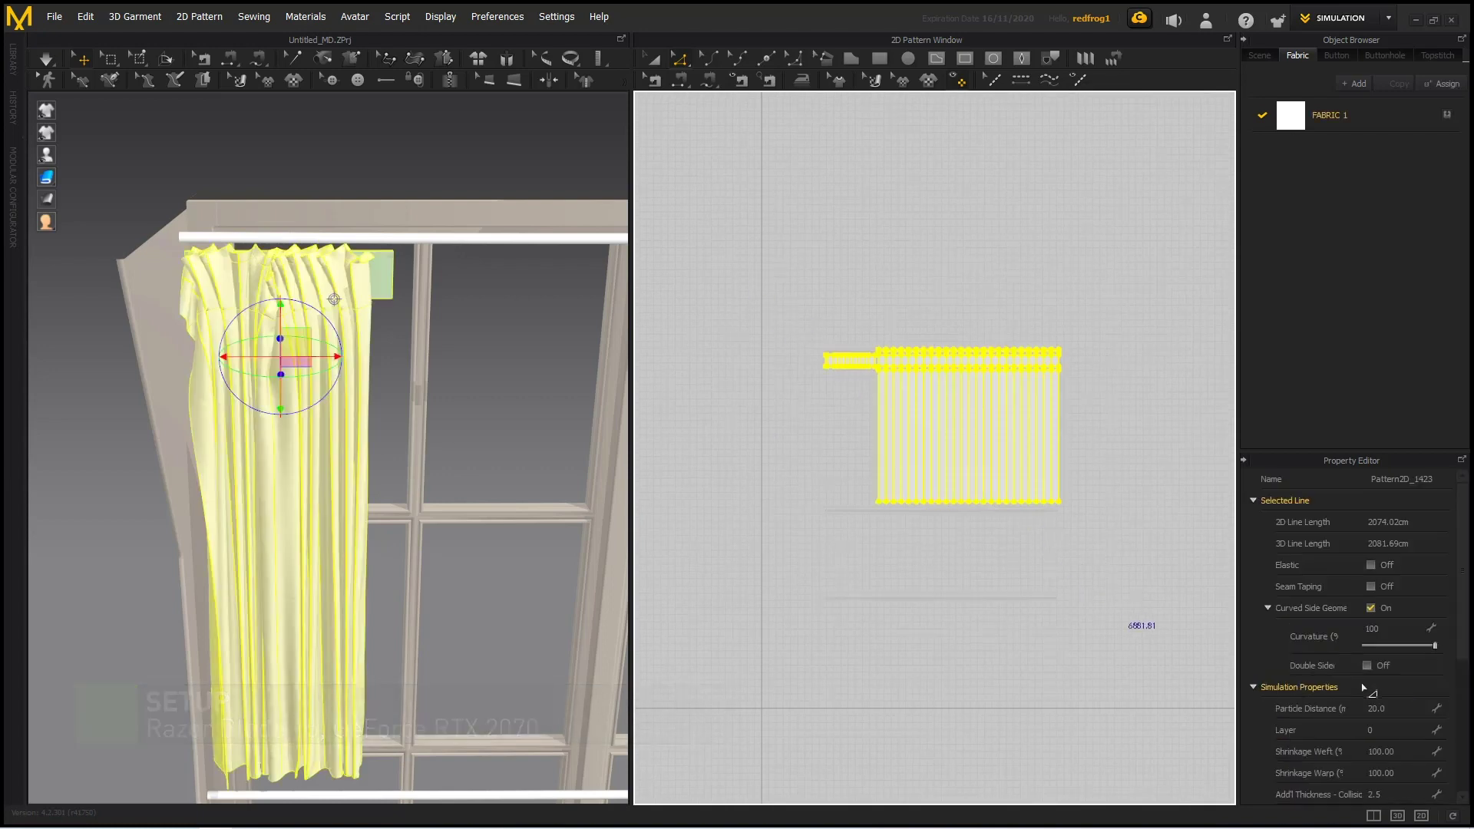
pyautogui.click(1405, 713)
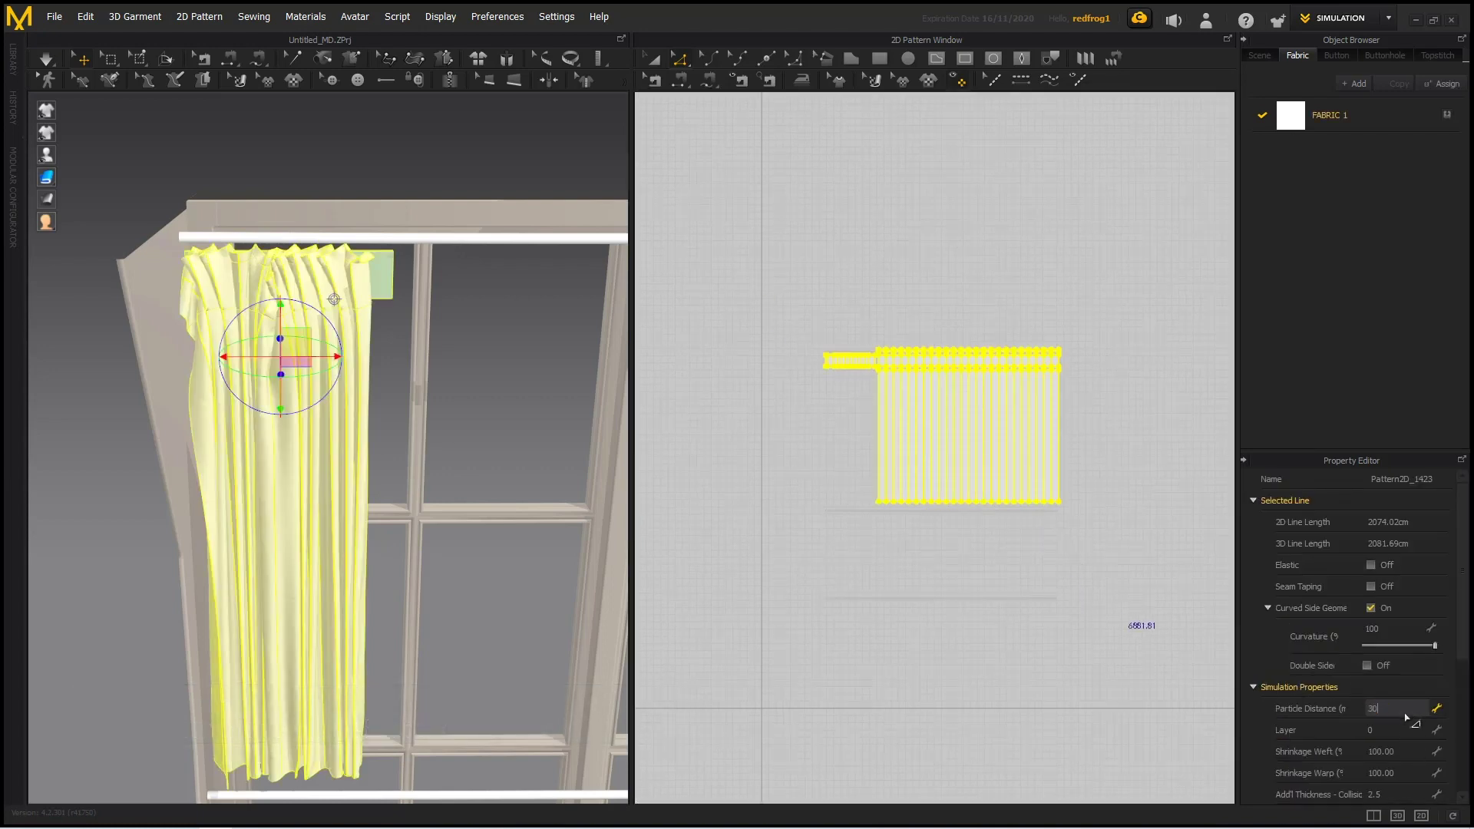
pyautogui.press('Return')
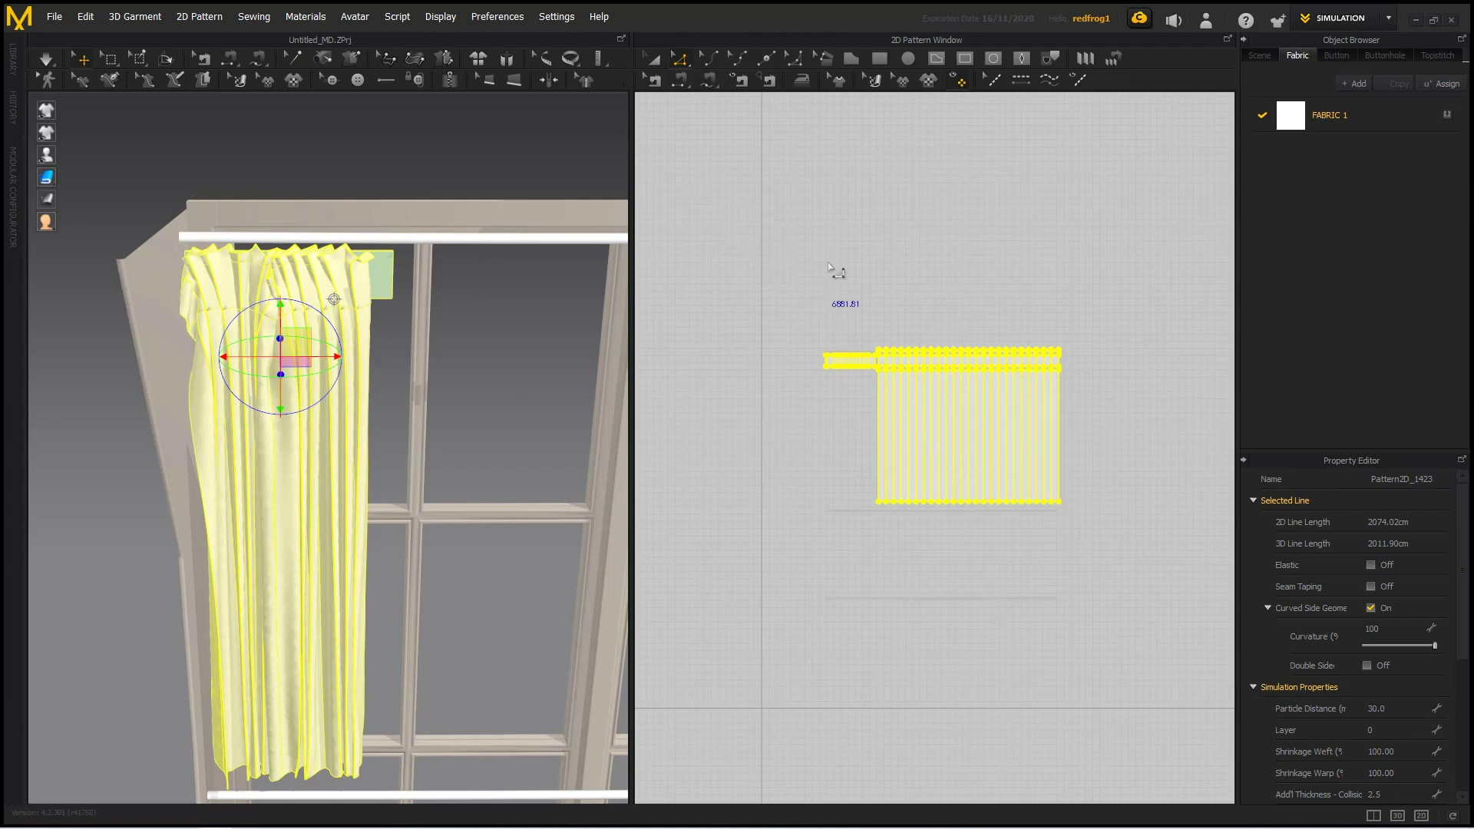
# Step: Shift several more fold lines along the short header strip so the pleats are irregularly spaced
pyautogui.scroll(5, 856, 309)
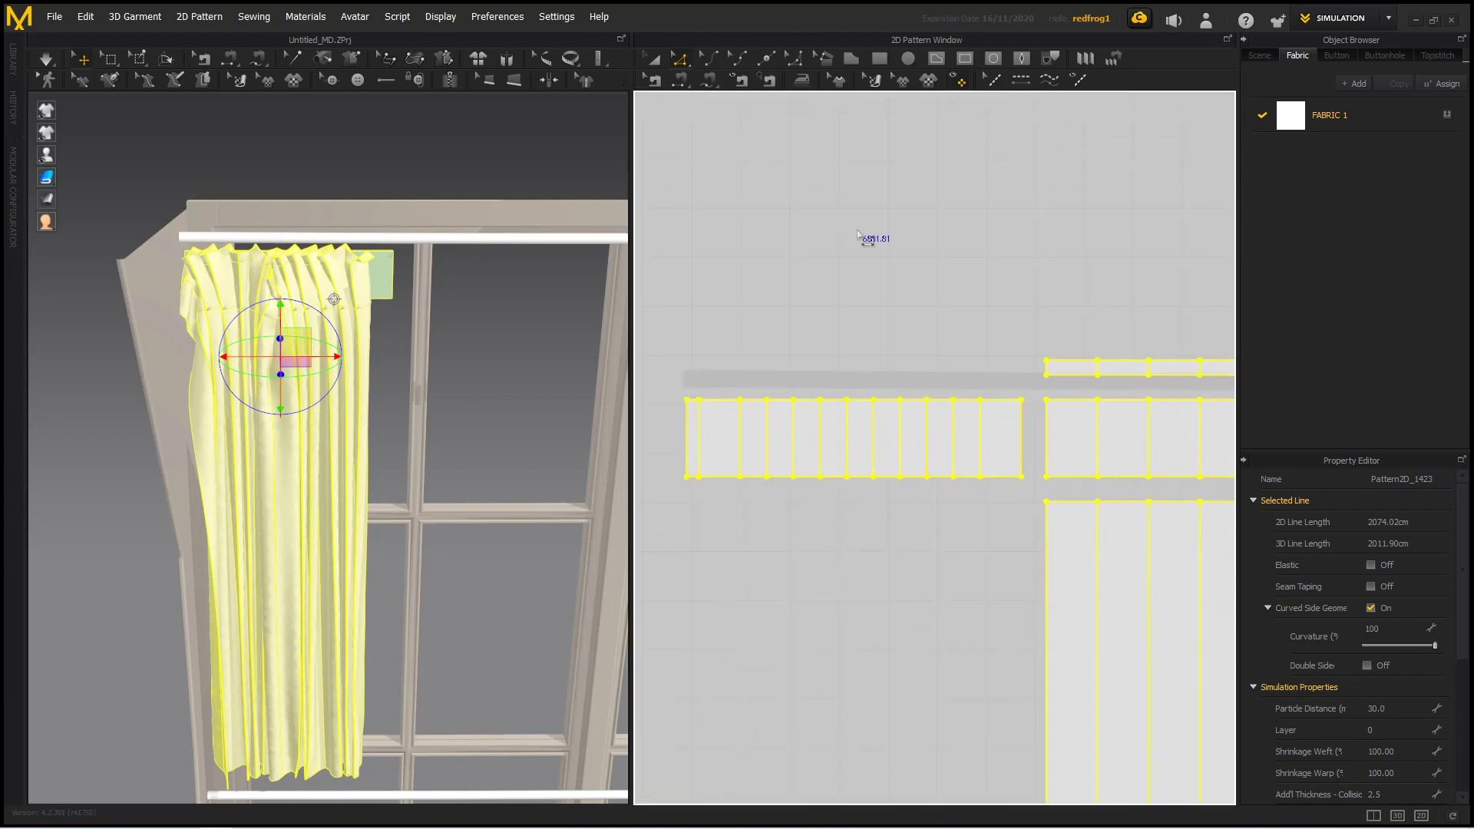
pyautogui.click(932, 678)
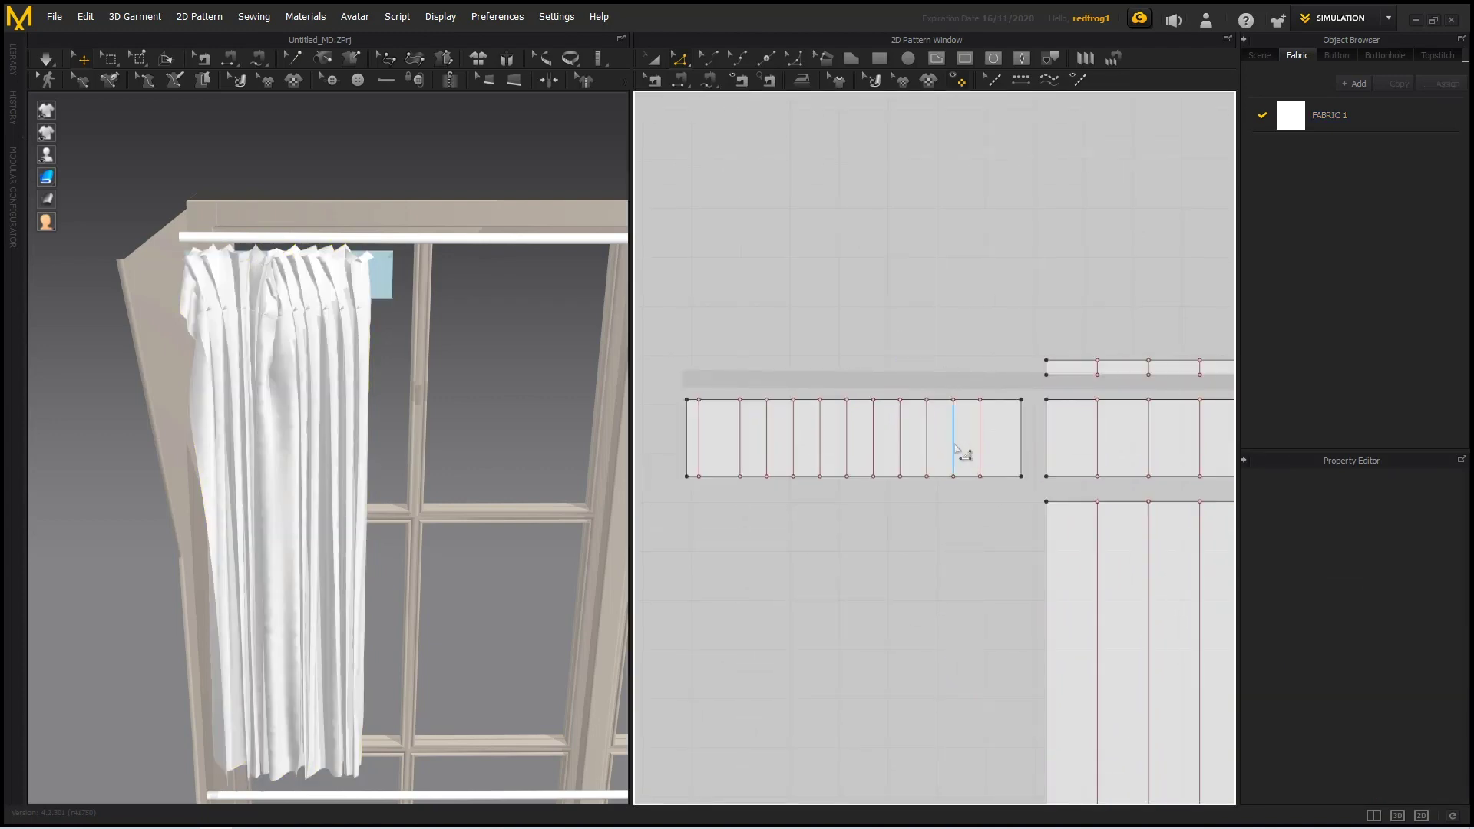
pyautogui.moveTo(956, 450); pyautogui.dragTo(944, 490)
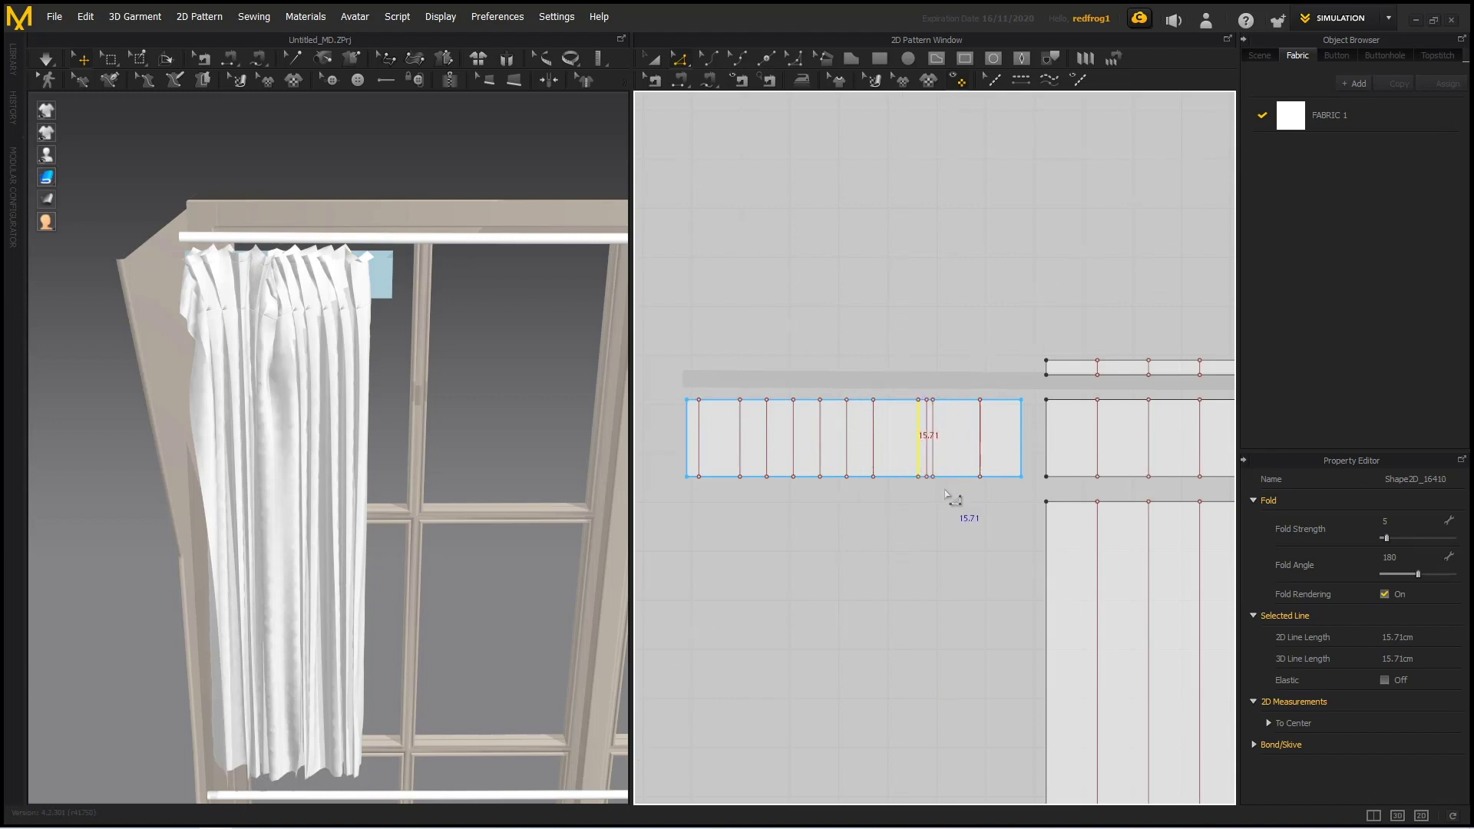
pyautogui.moveTo(980, 429); pyautogui.dragTo(1004, 433)
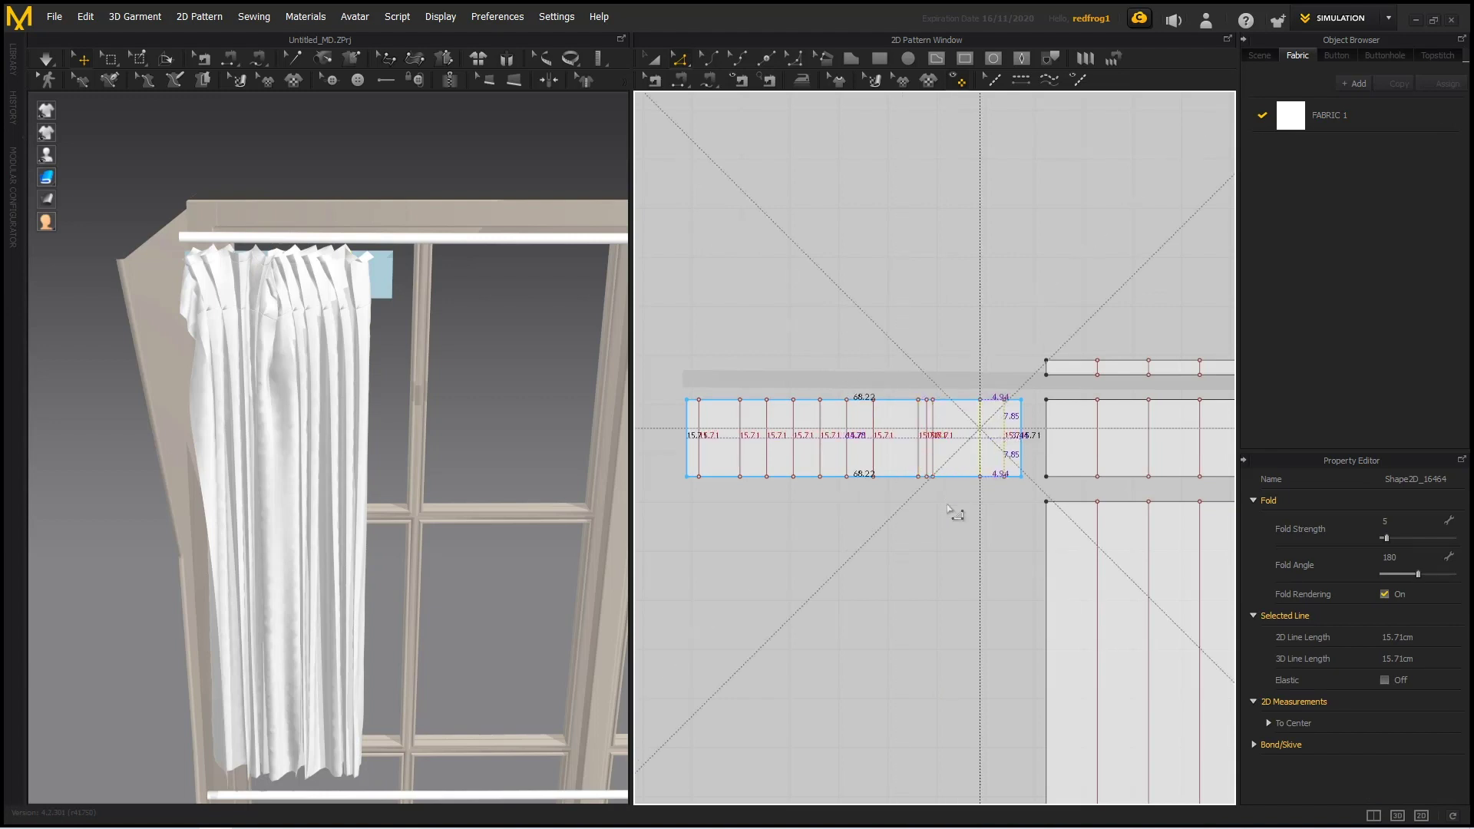
pyautogui.moveTo(873, 441); pyautogui.dragTo(787, 460)
# Step: Simulate the curtain so it drapes according to the rearranged header folds, and inspect it against the window frame
pyautogui.scroll(-2, 493, 494)
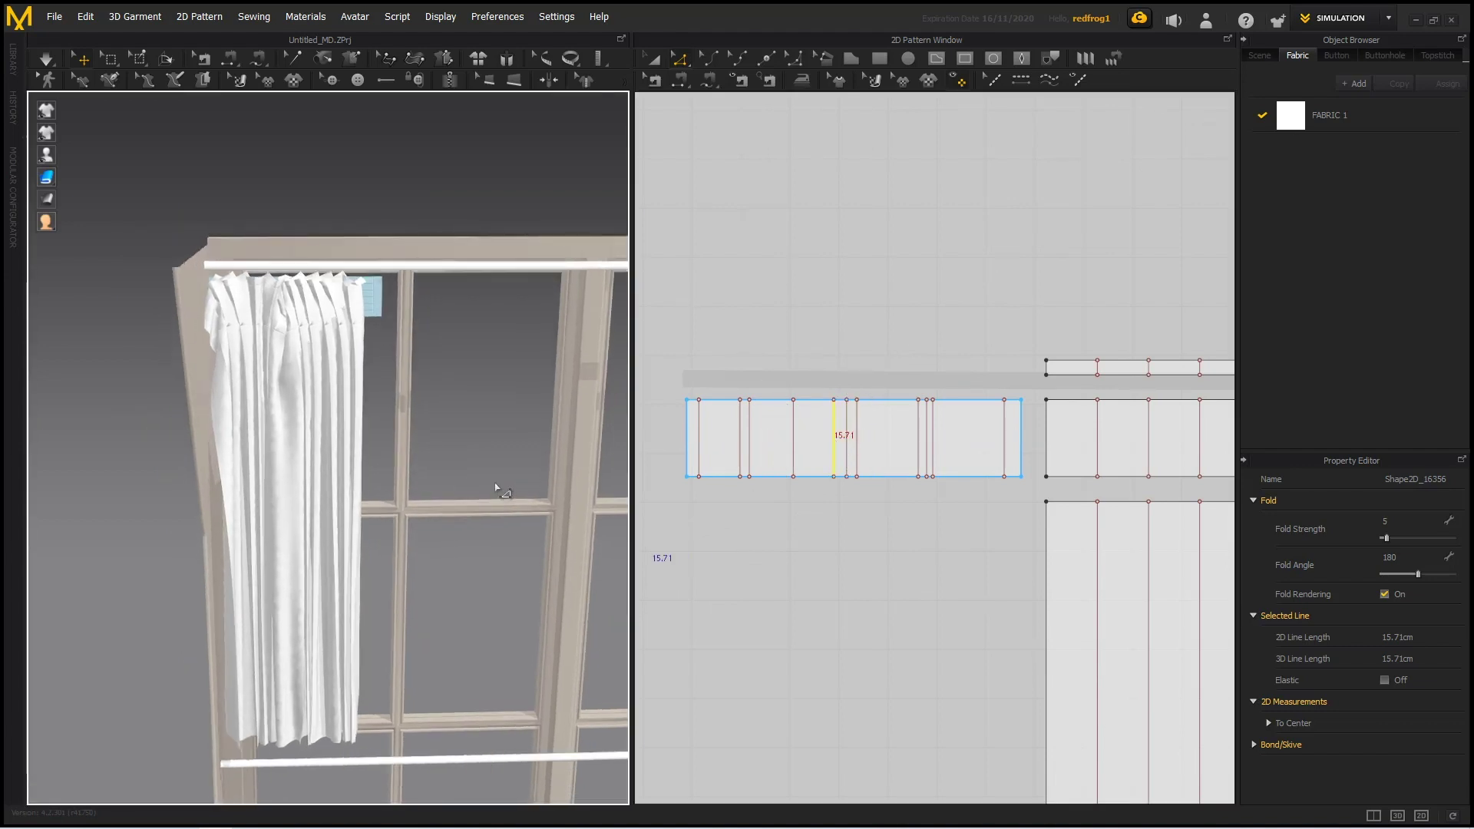
pyautogui.press('space')
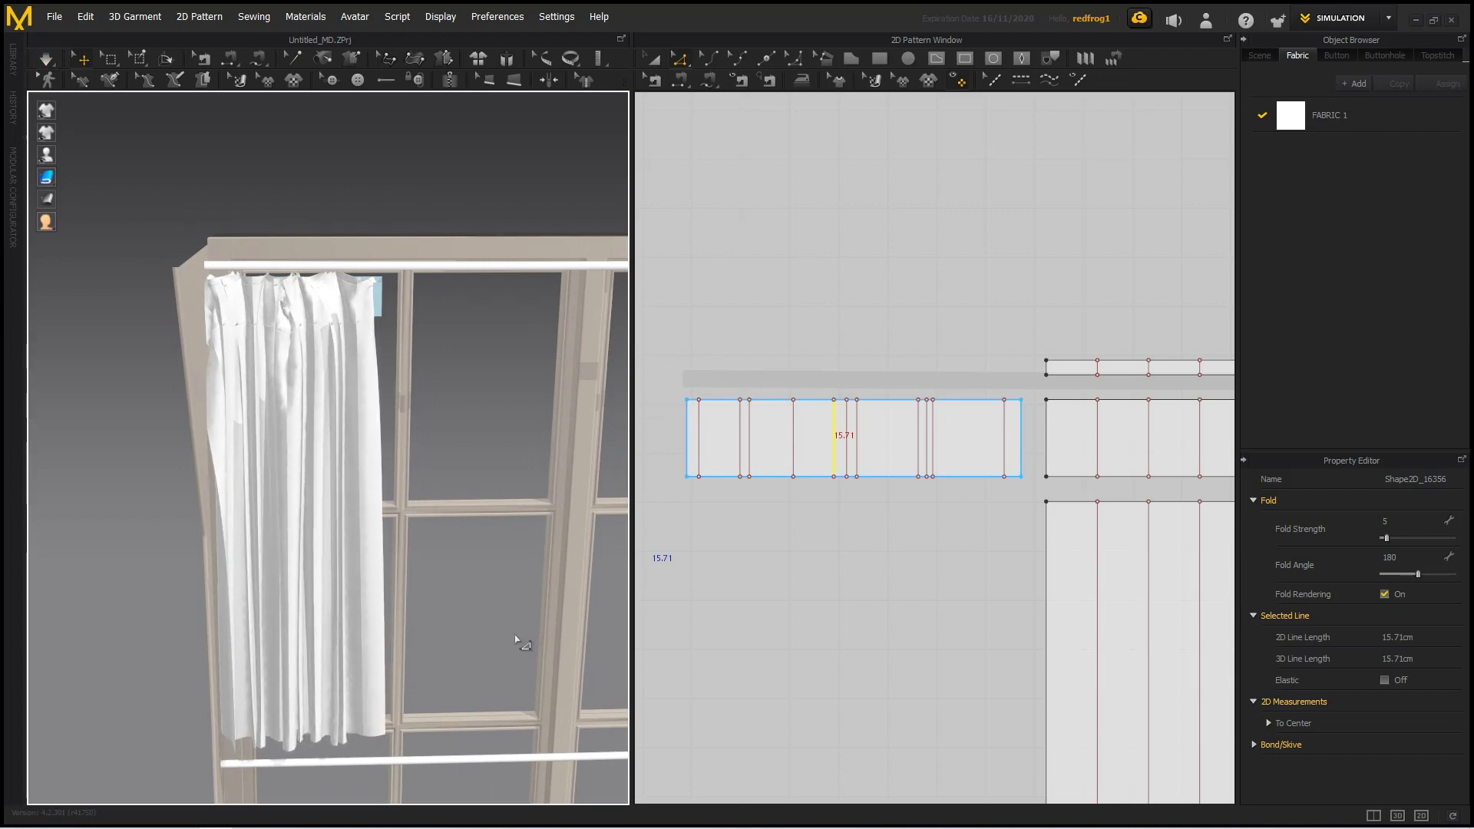
pyautogui.scroll(-2, 502, 614)
pyautogui.moveTo(493, 641); pyautogui.dragTo(494, 626, button='right')
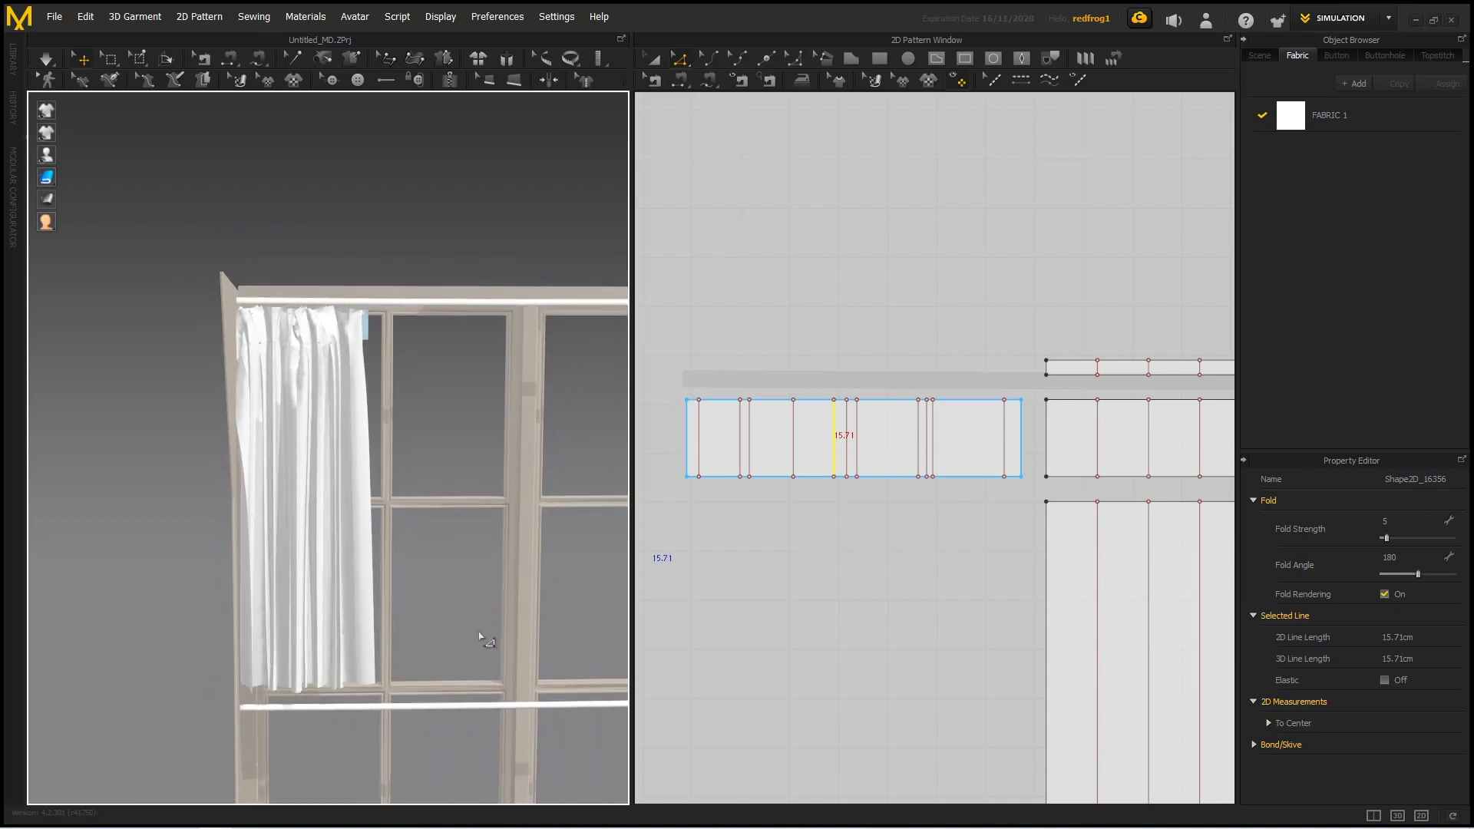
pyautogui.moveTo(482, 638); pyautogui.dragTo(421, 566, button='middle')
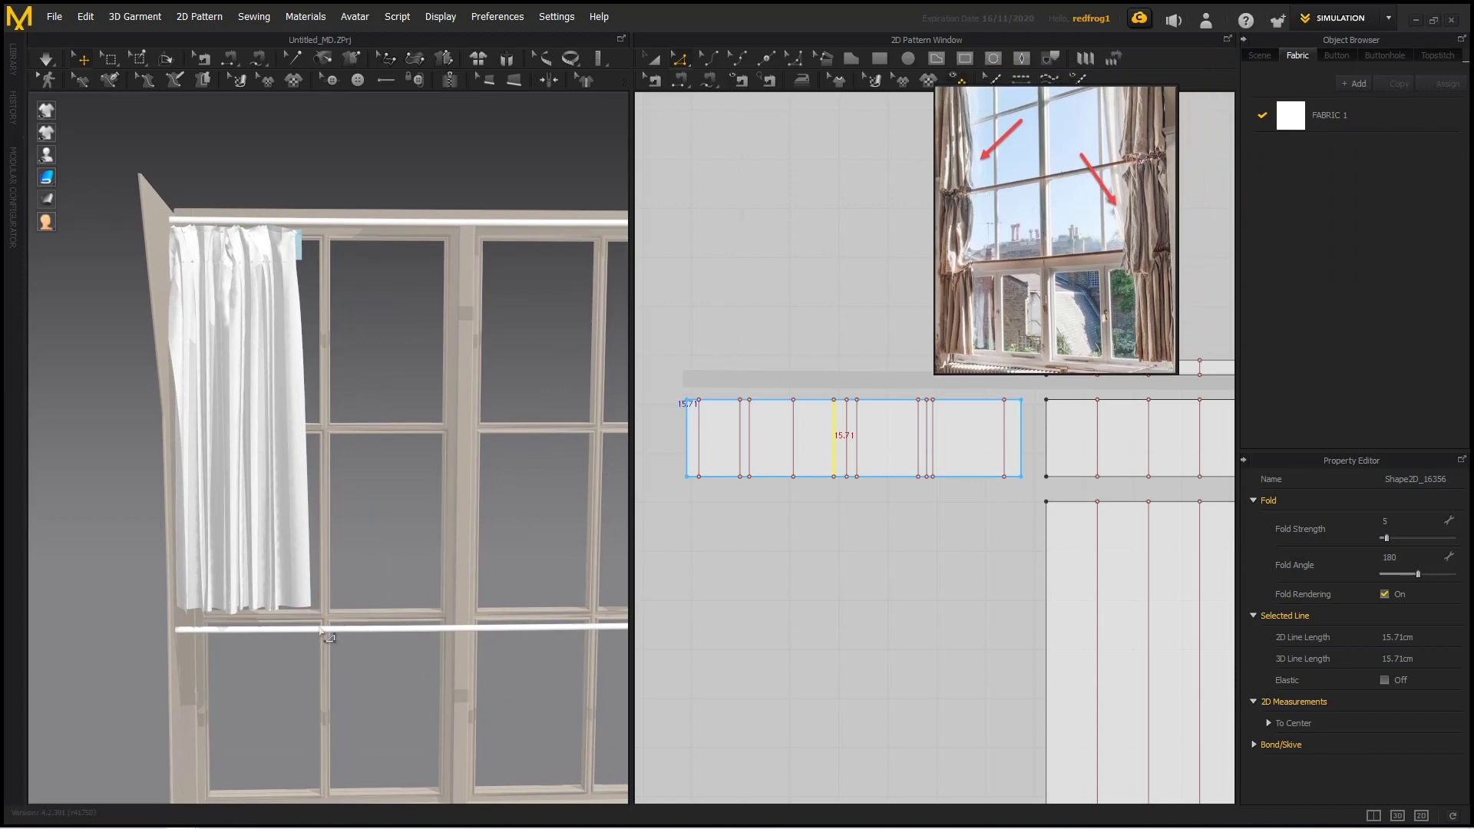
pyautogui.moveTo(295, 670); pyautogui.dragTo(304, 655, button='right')
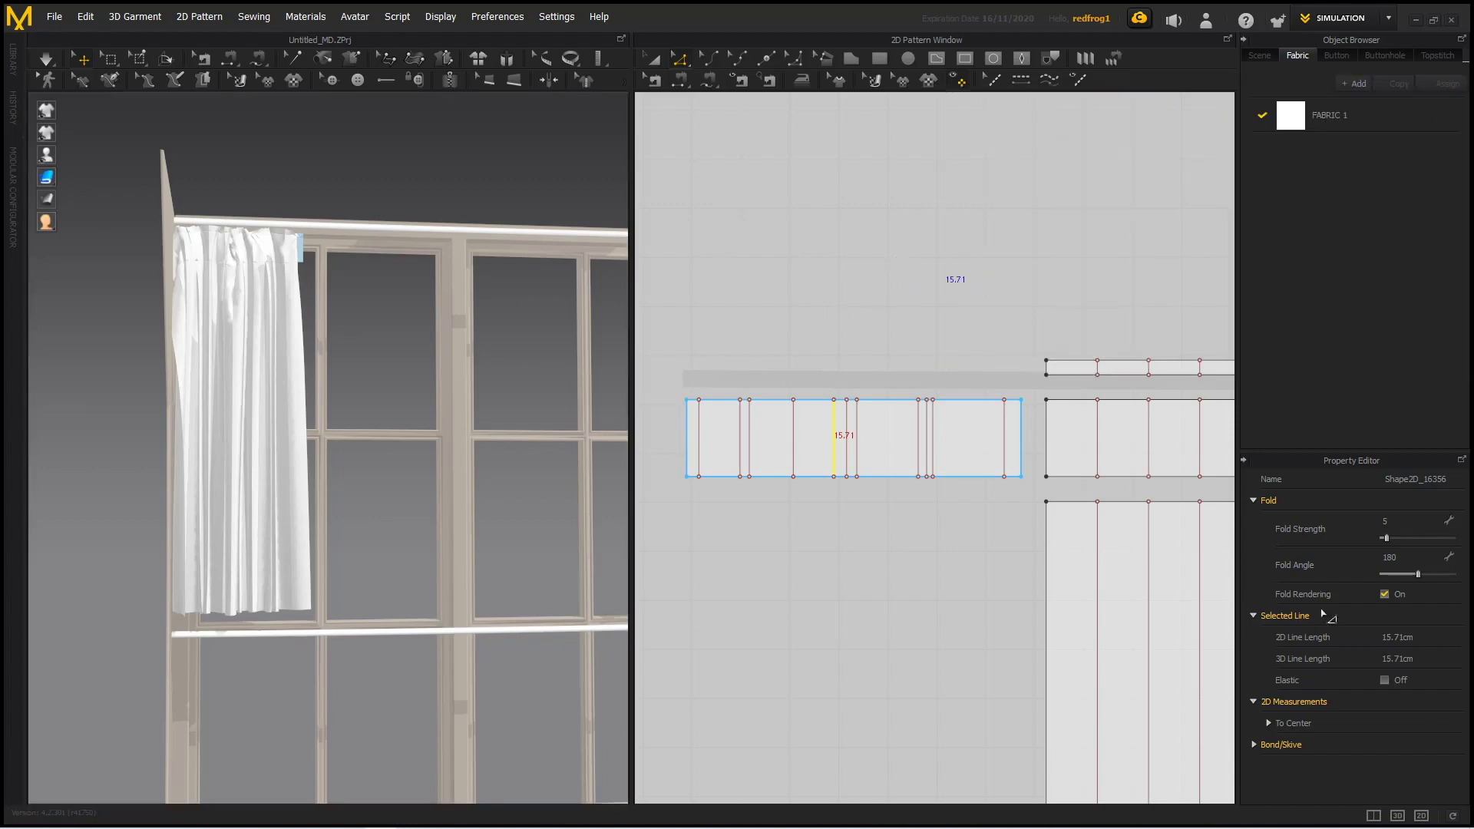
# Step: Offset the main curtain panel's bottom edge as an internal line at 15.71 cm, then cut and sew the panel along it
pyautogui.scroll(-2, 1106, 618)
pyautogui.scroll(-3, 1101, 613)
pyautogui.moveTo(949, 445); pyautogui.dragTo(878, 330, button='middle')
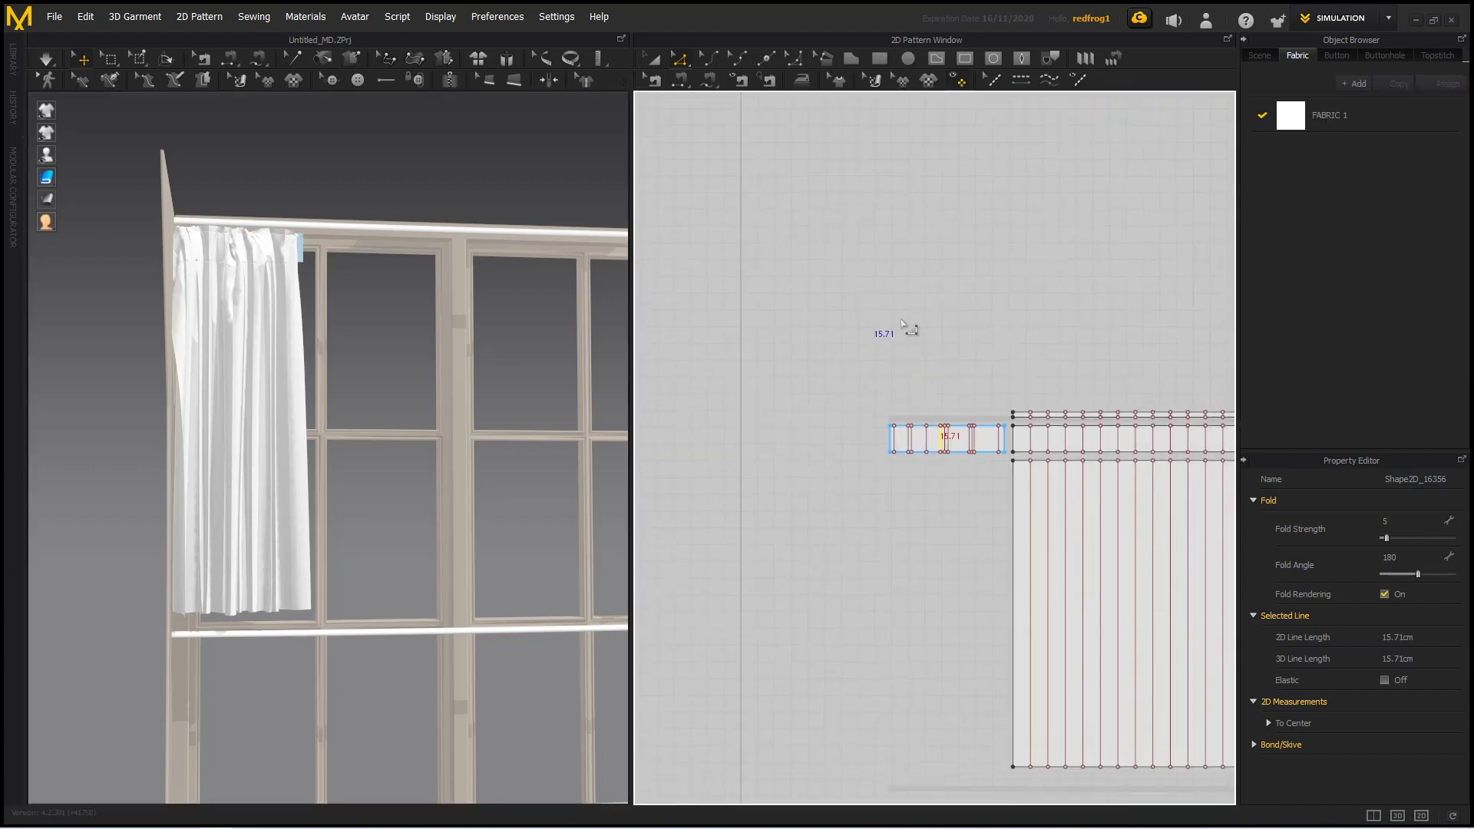
pyautogui.moveTo(1084, 485); pyautogui.dragTo(969, 426, button='middle')
pyautogui.moveTo(975, 432); pyautogui.dragTo(845, 329, button='right')
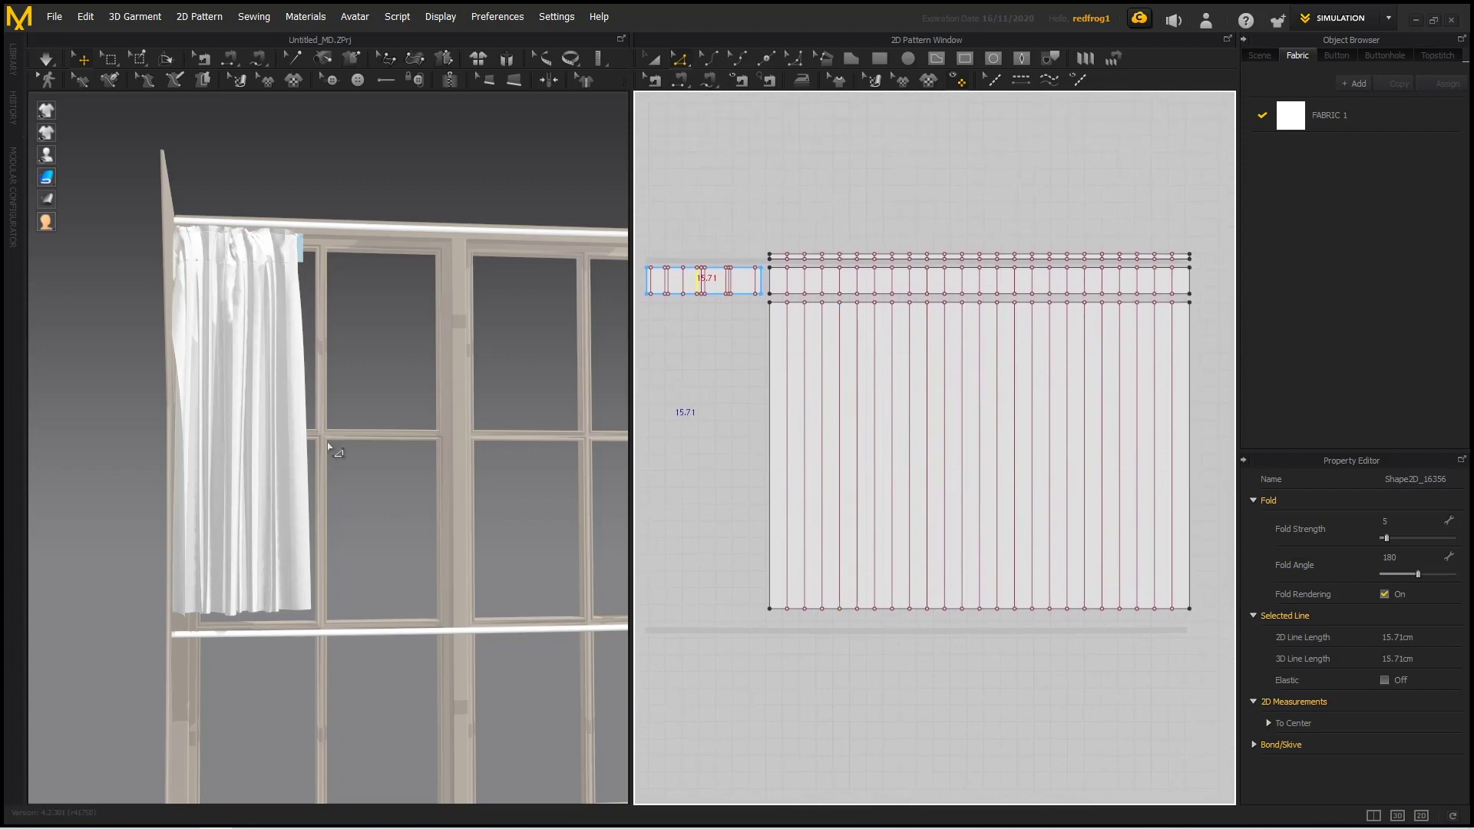
pyautogui.moveTo(353, 496); pyautogui.dragTo(244, 581, button='right')
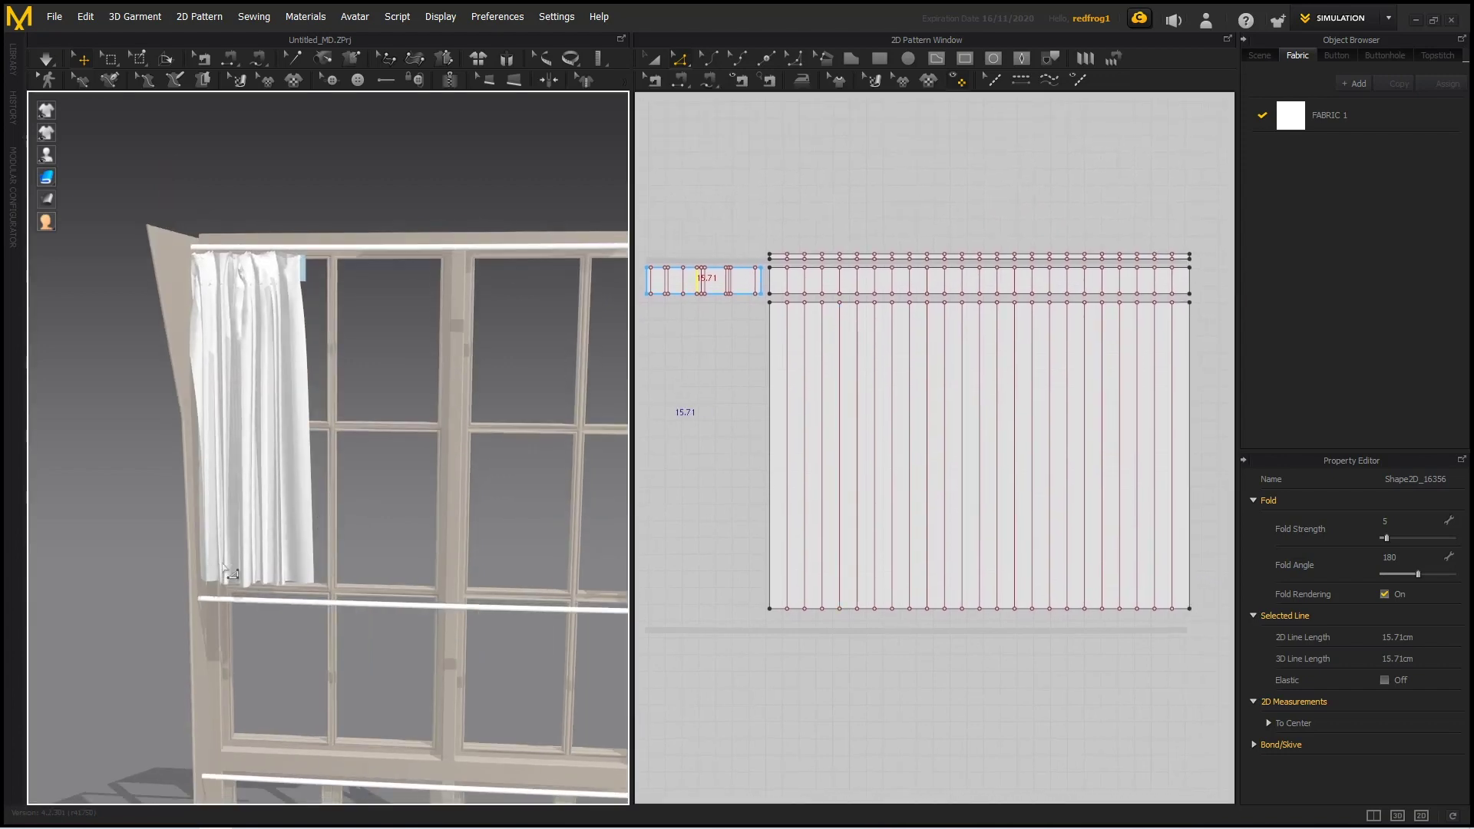
pyautogui.click(952, 610)
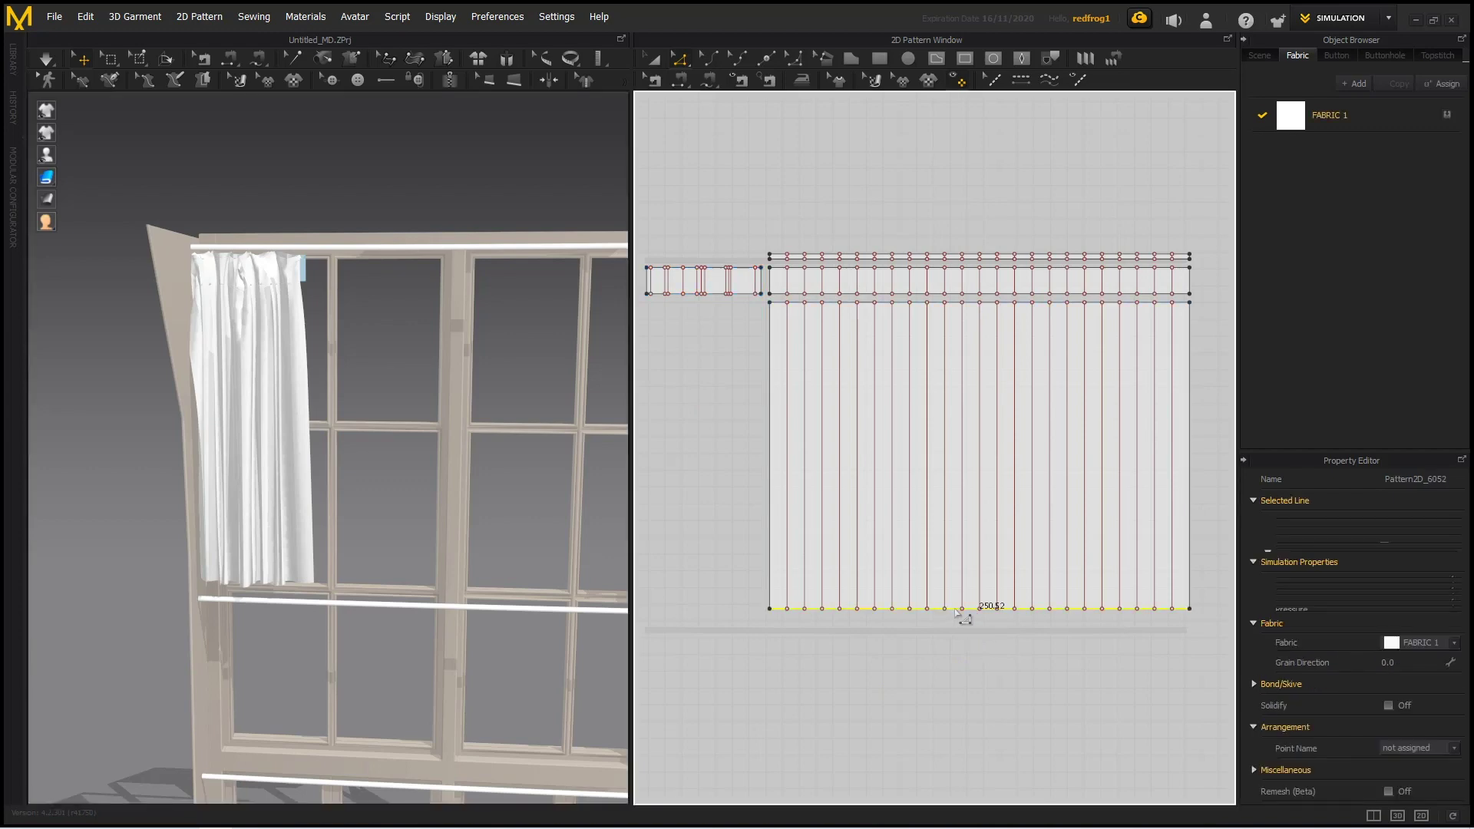
pyautogui.rightClick(956, 612)
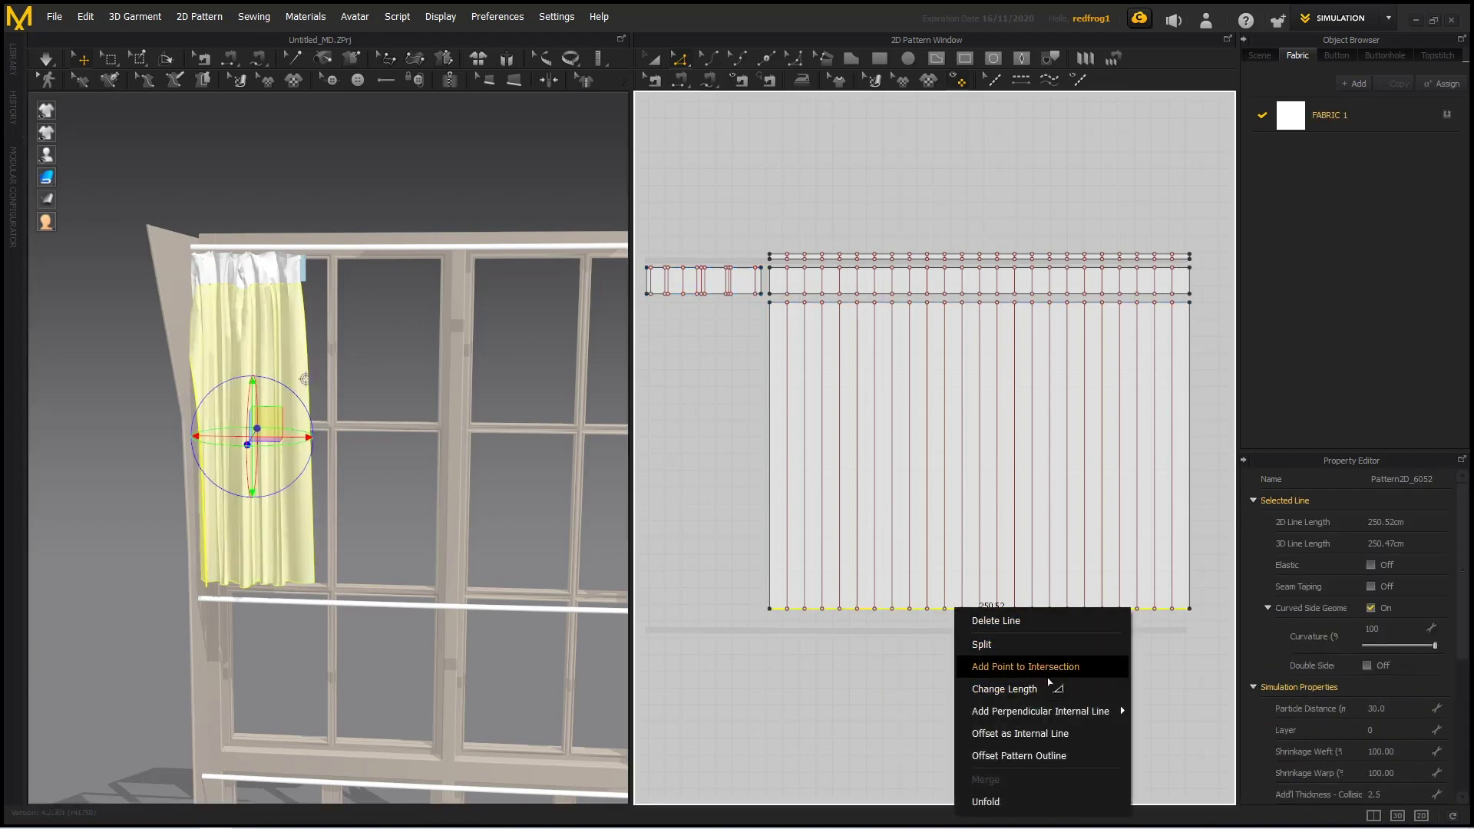
pyautogui.click(1059, 734)
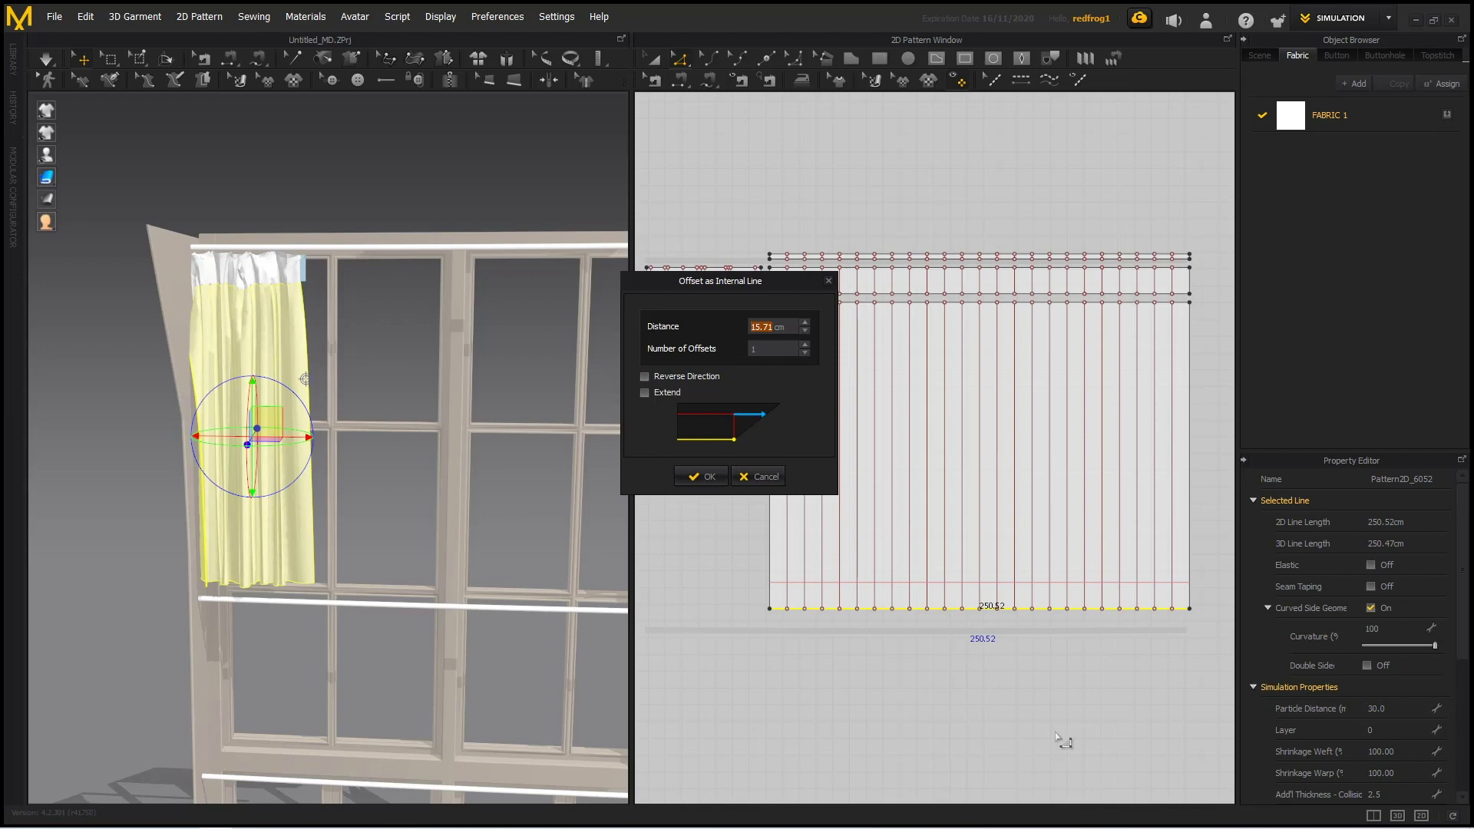
pyautogui.click(699, 478)
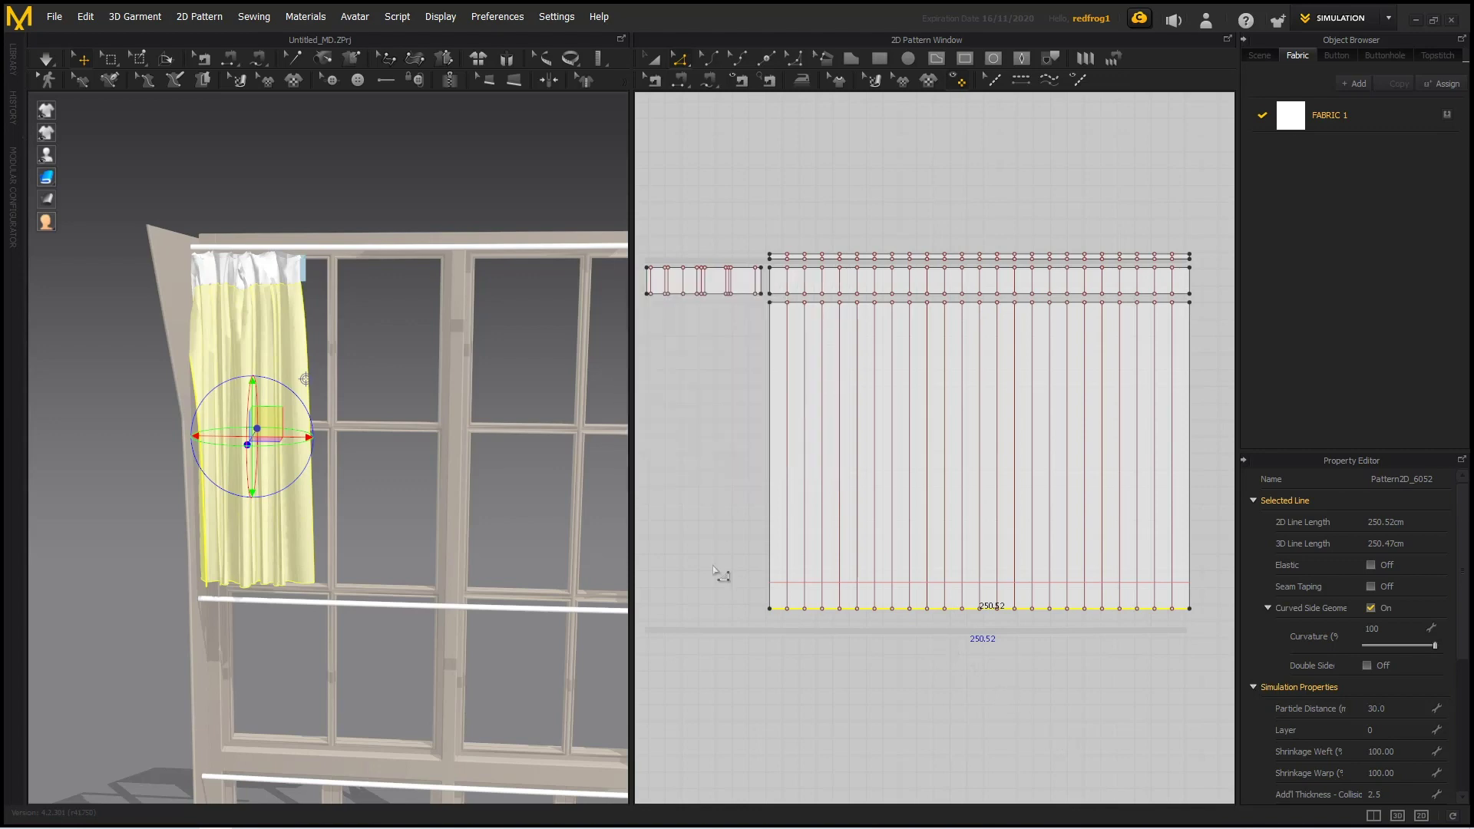
pyautogui.rightClick(956, 583)
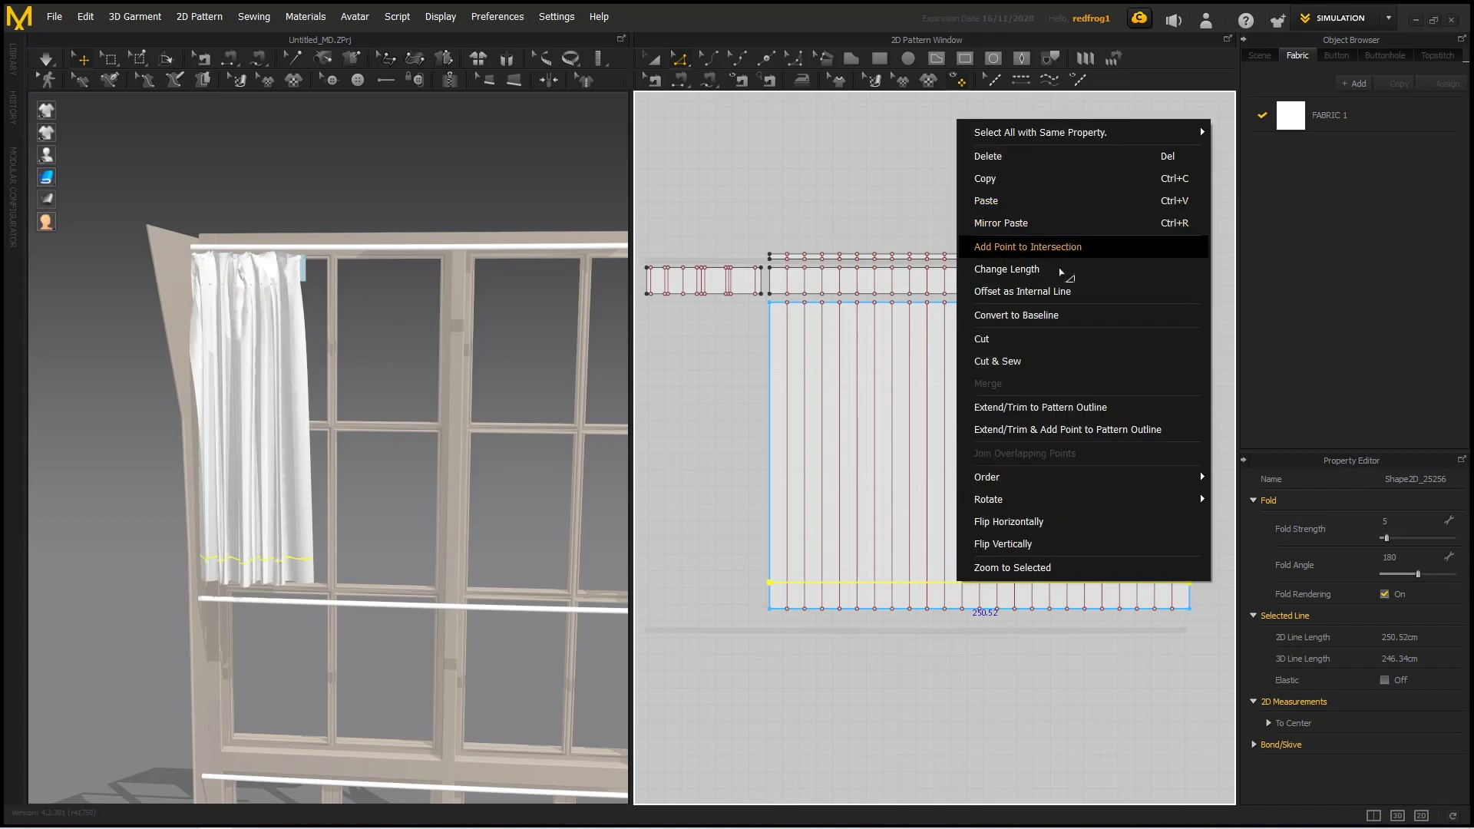
pyautogui.click(1037, 363)
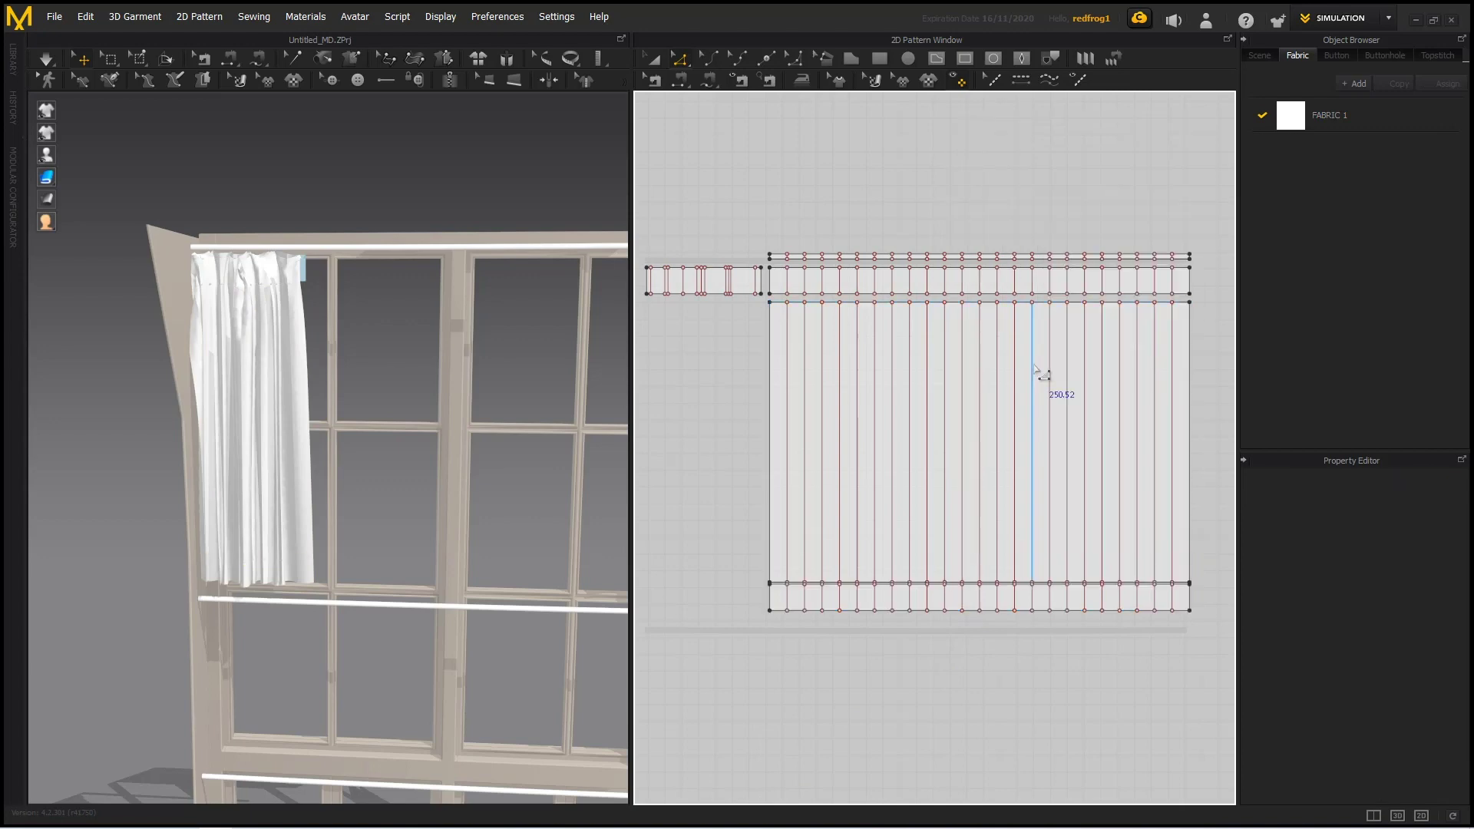
# Step: Add a second fabric and set its color to a muted light teal
pyautogui.click(1355, 83)
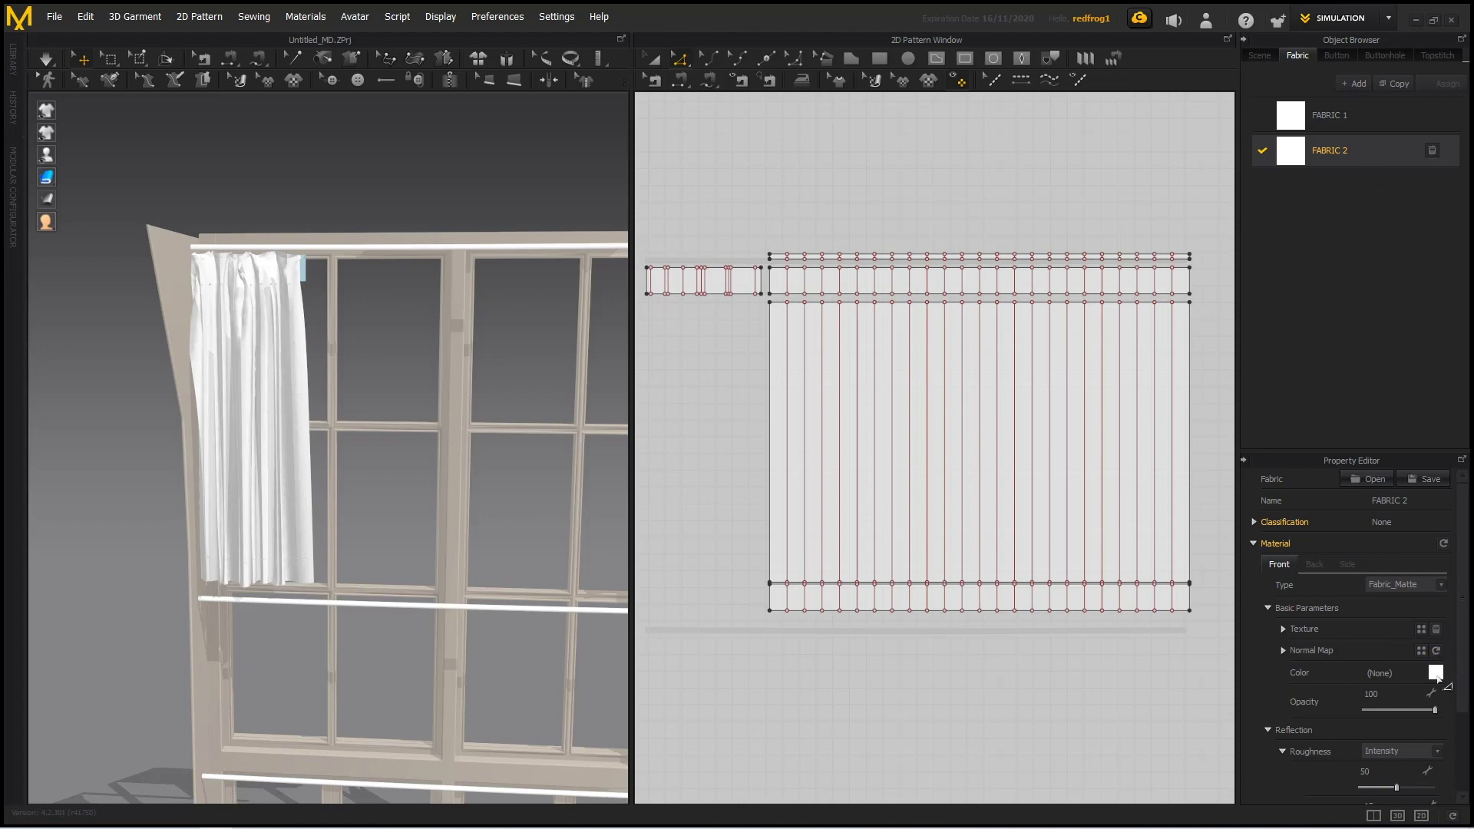
pyautogui.click(1435, 673)
pyautogui.click(722, 232)
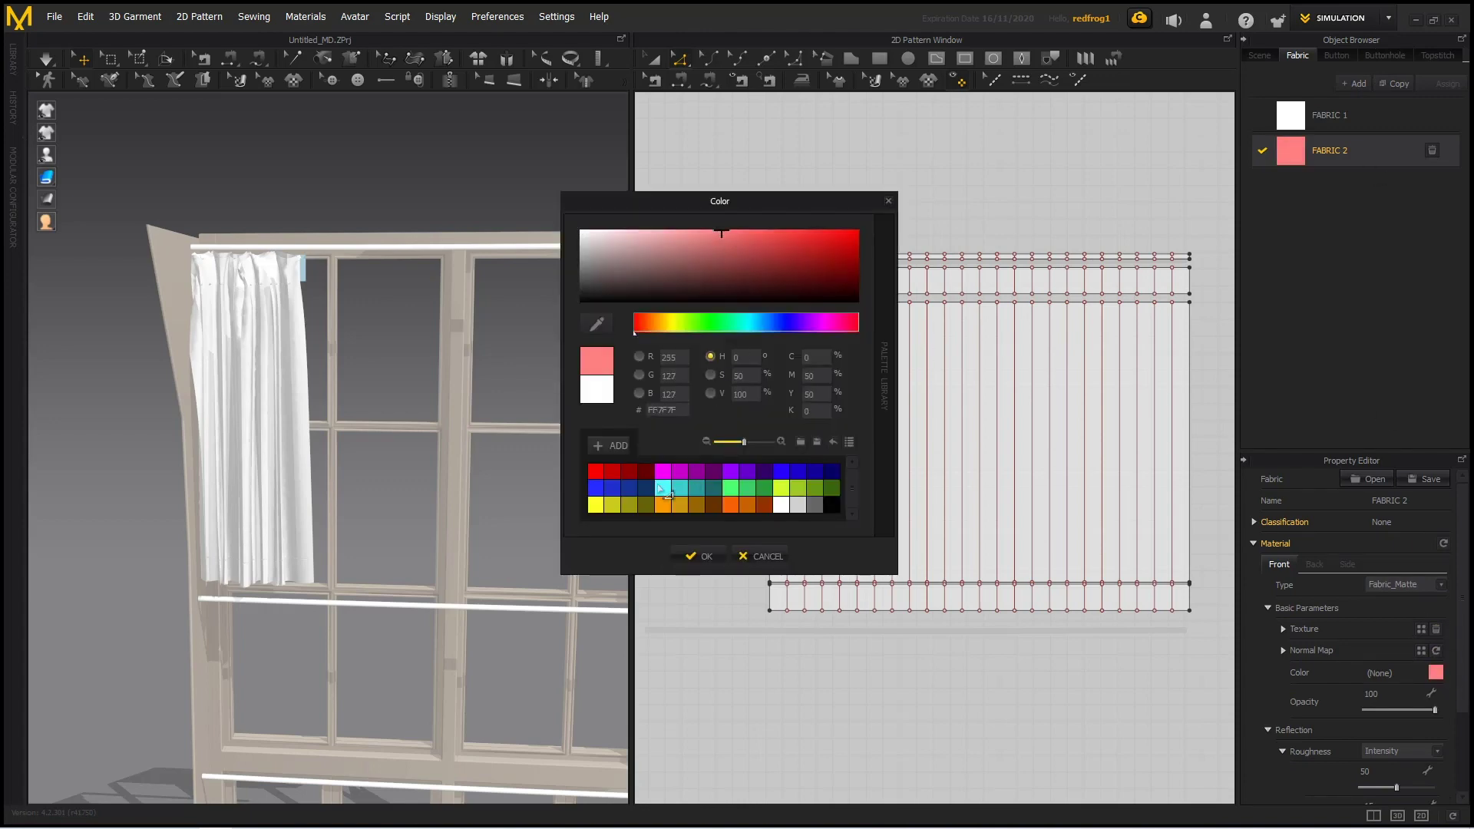
pyautogui.click(662, 492)
pyautogui.click(657, 251)
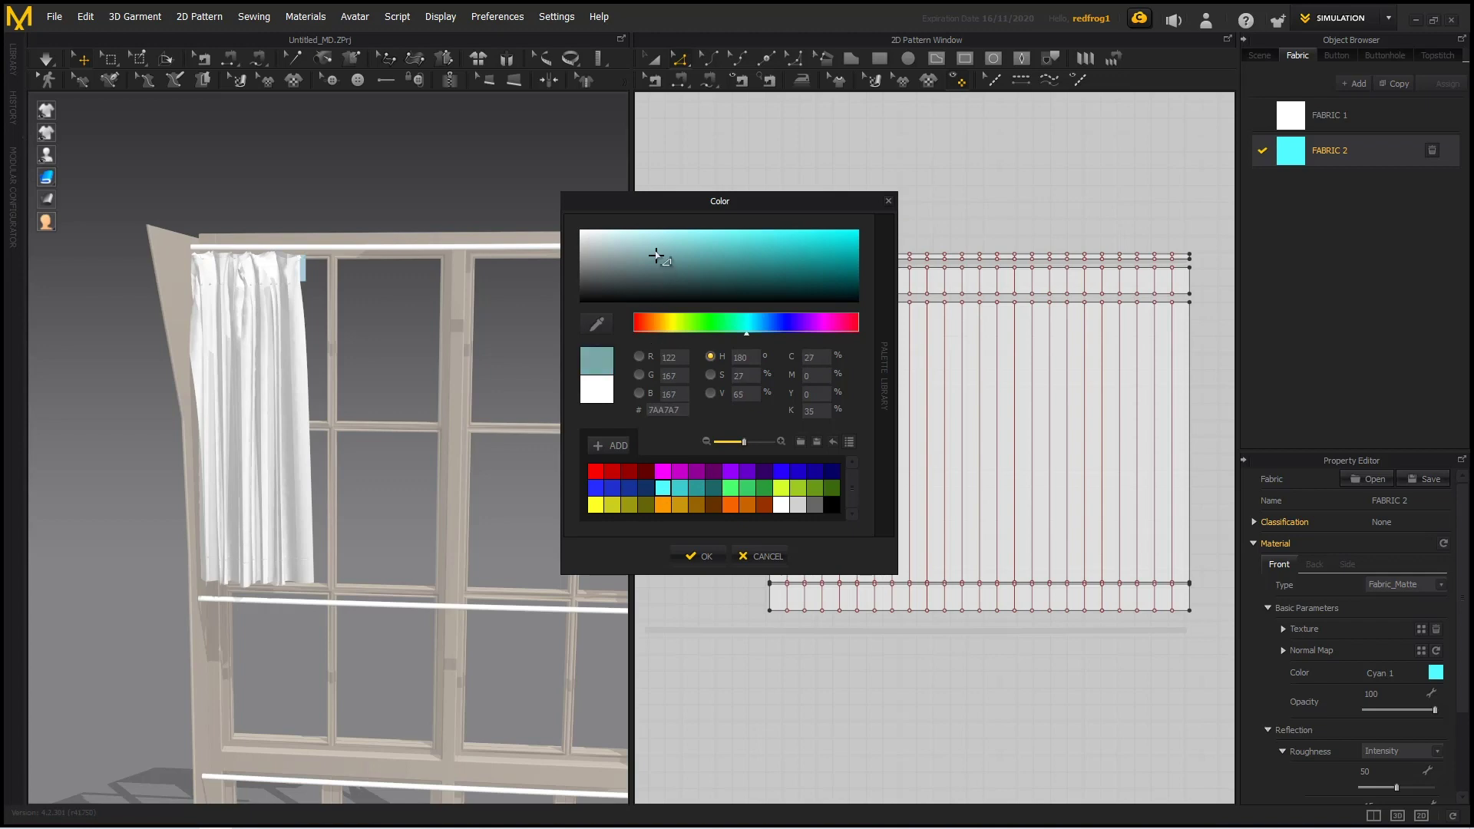
pyautogui.click(702, 559)
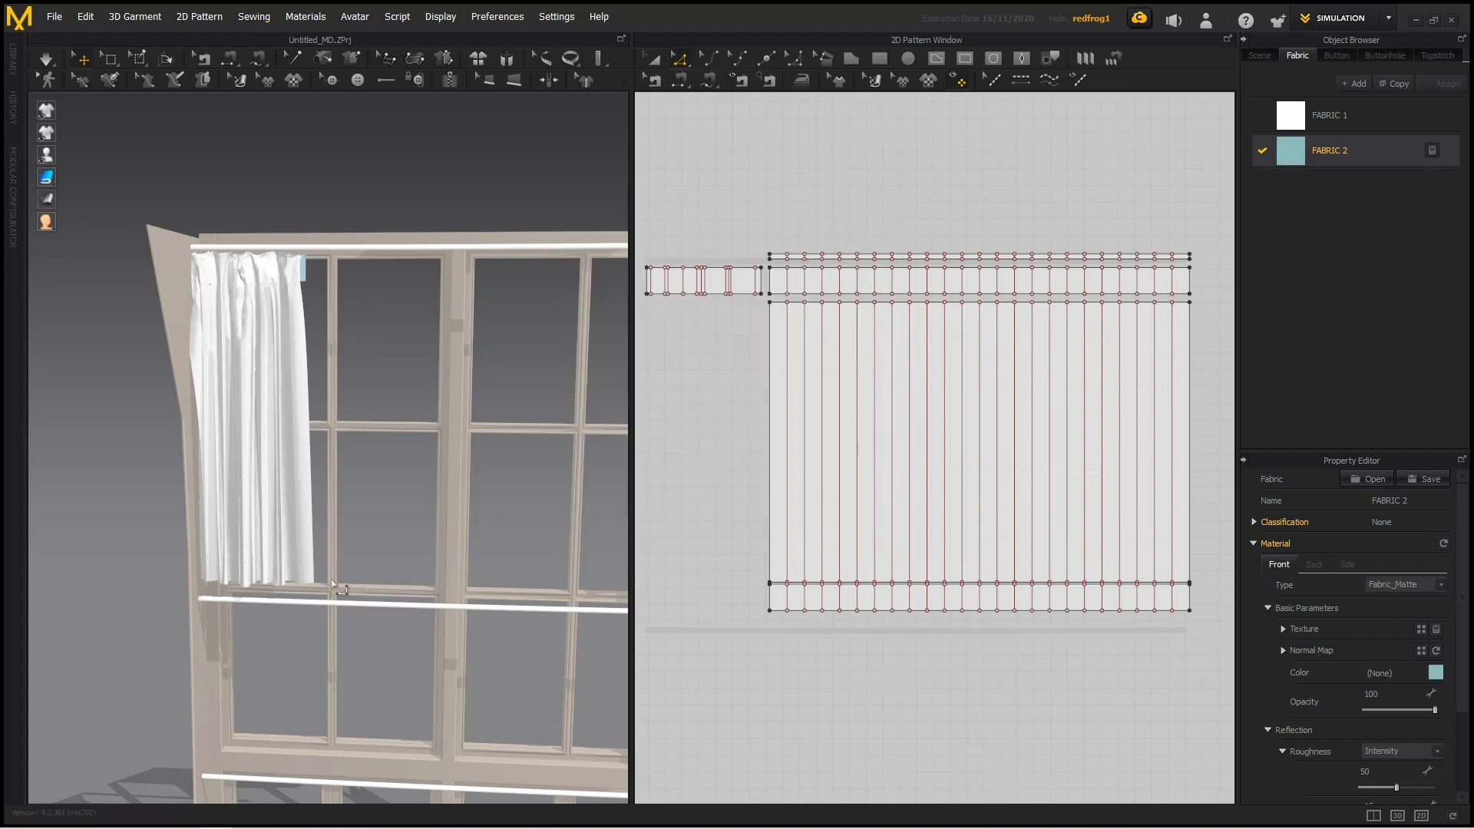
# Step: Assign FABRIC 2 to the curtain's separate bottom strip
pyautogui.click(299, 577)
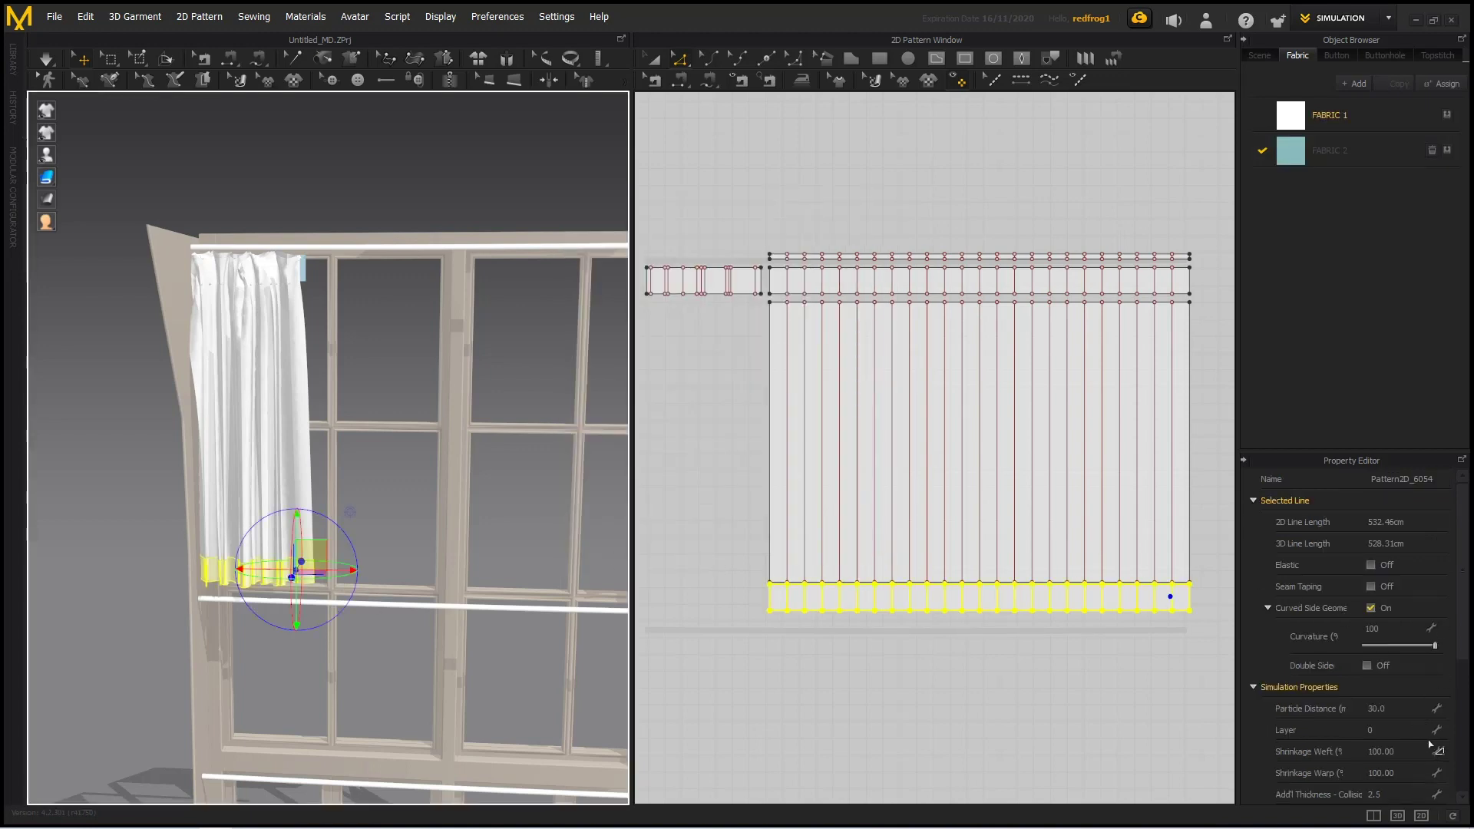
pyautogui.scroll(-3, 1430, 745)
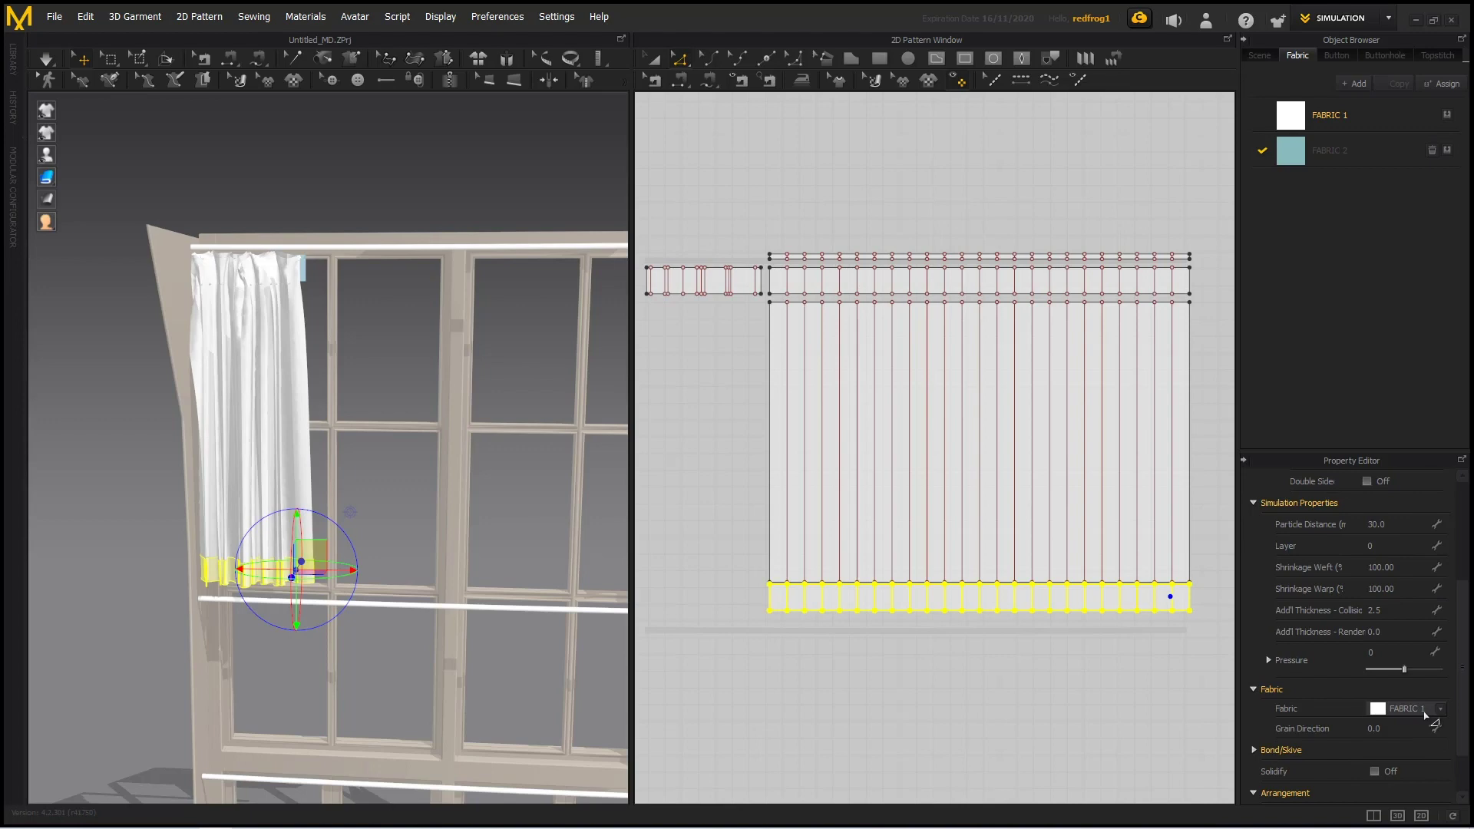
pyautogui.click(1425, 711)
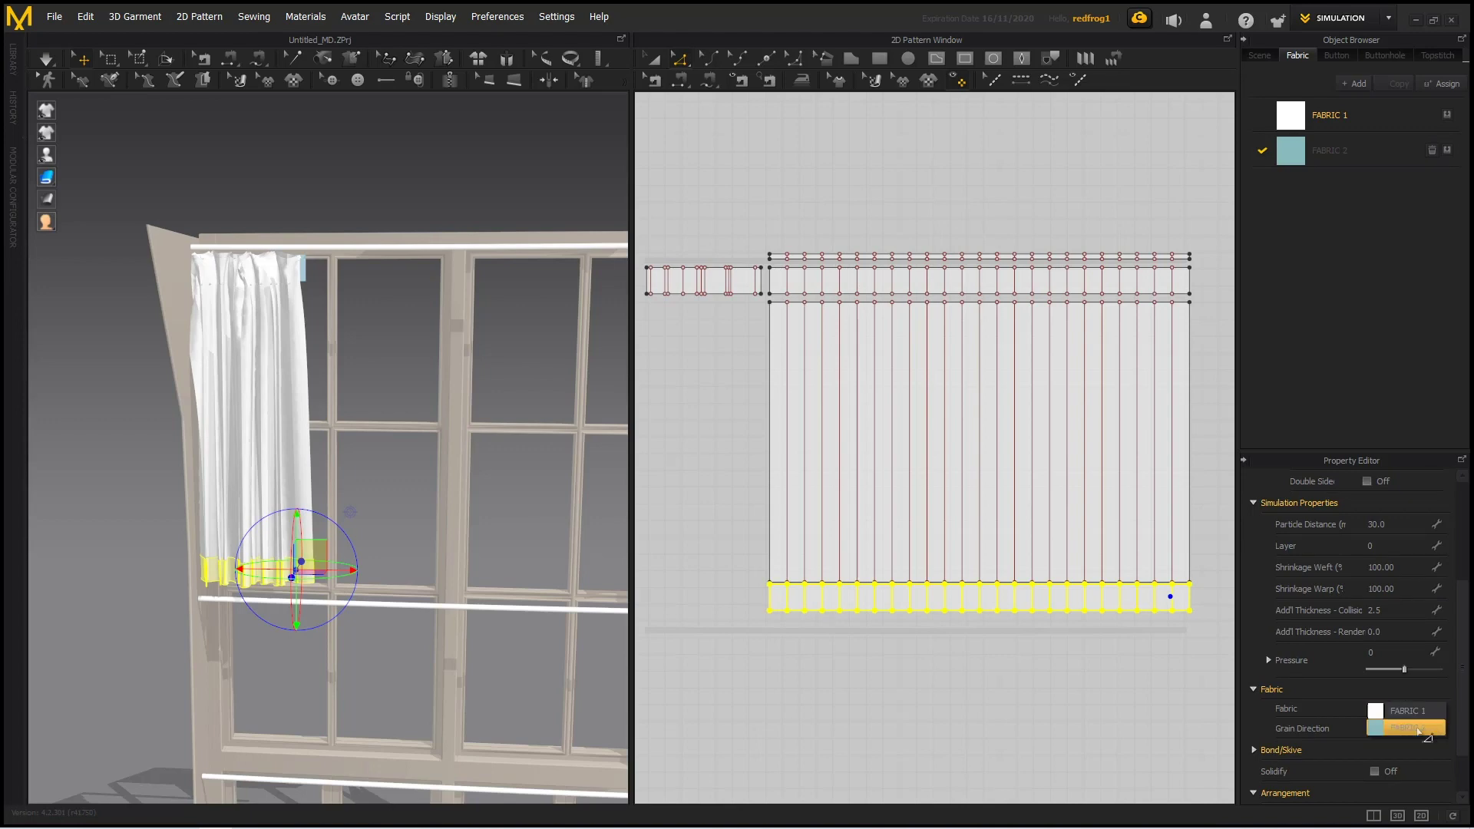
pyautogui.click(1418, 729)
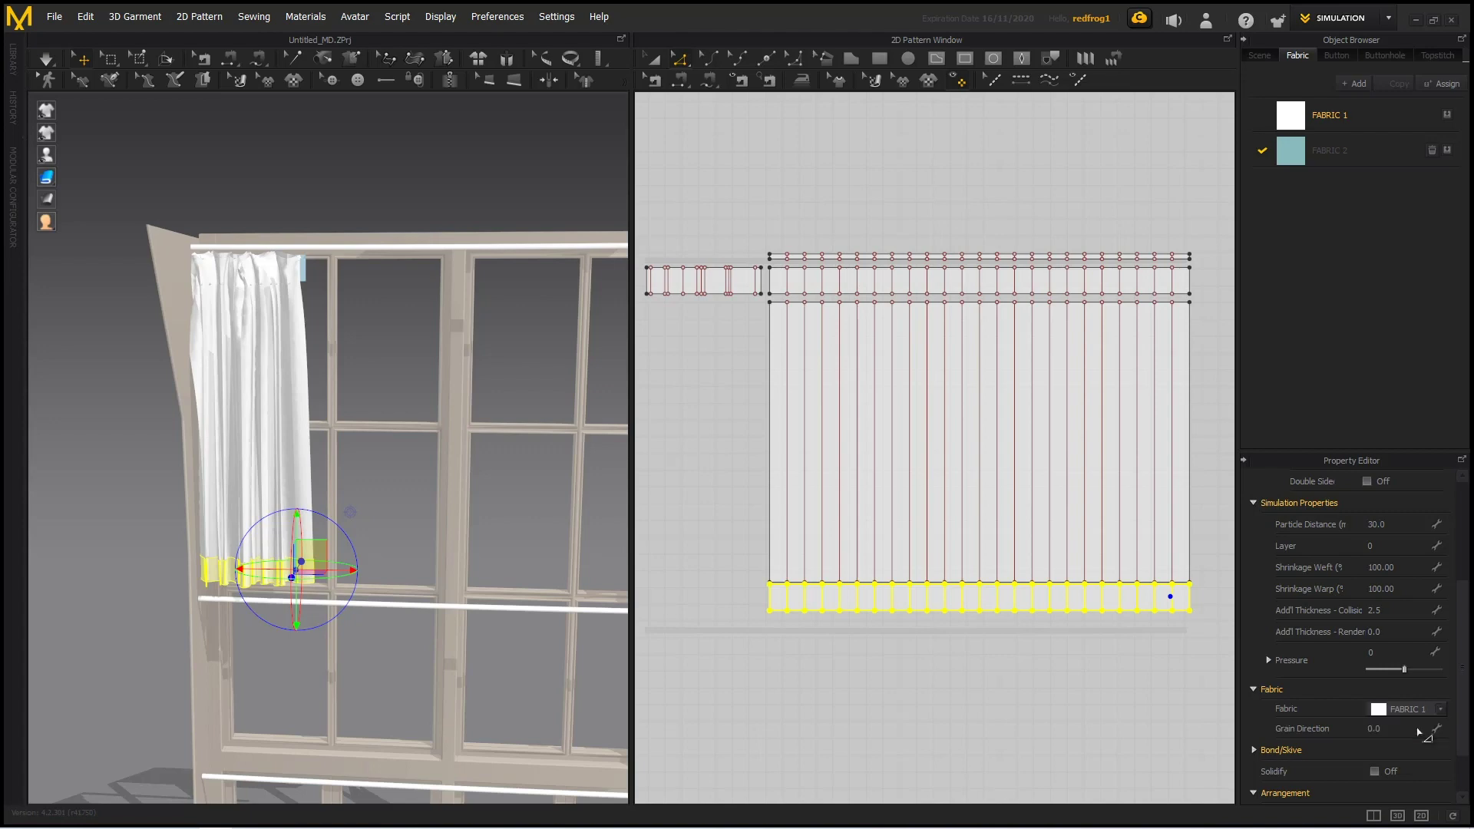
# Step: Set FABRIC 2's physical property preset to Leather_Cowhide so the teal bottom strip is stiffer
pyautogui.click(1412, 164)
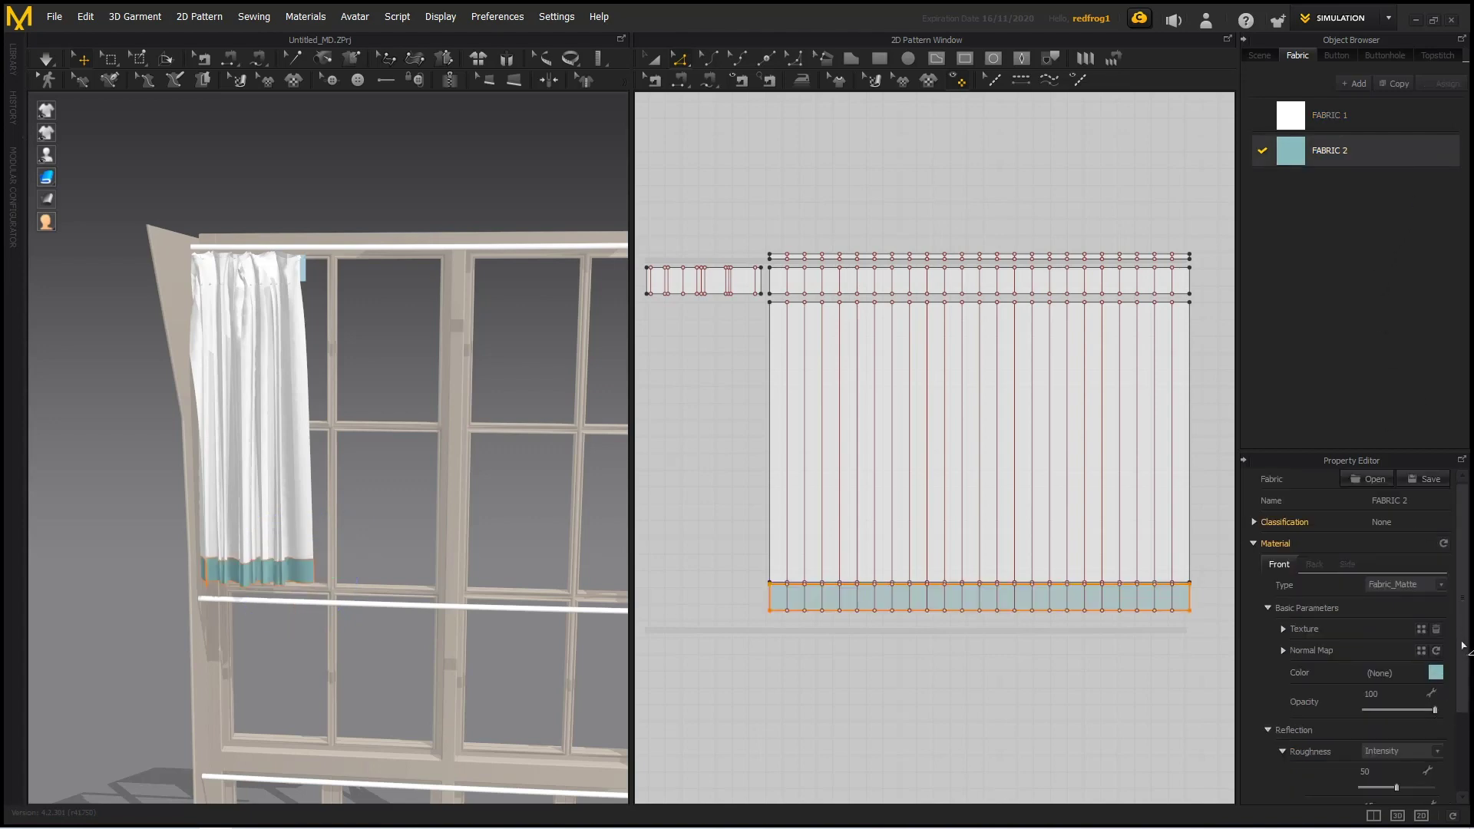
pyautogui.moveTo(1457, 643); pyautogui.dragTo(1465, 736)
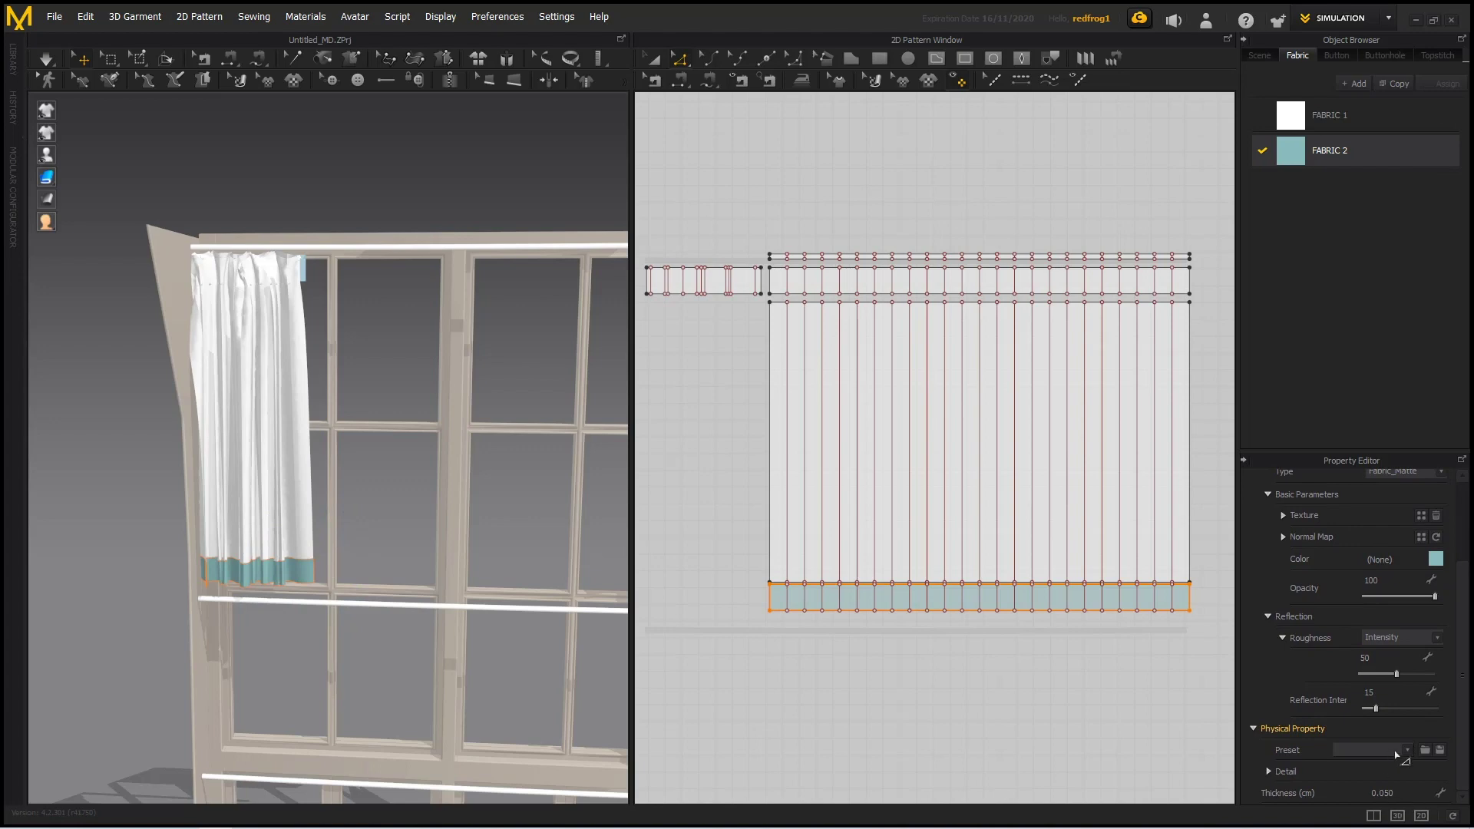
pyautogui.click(1402, 752)
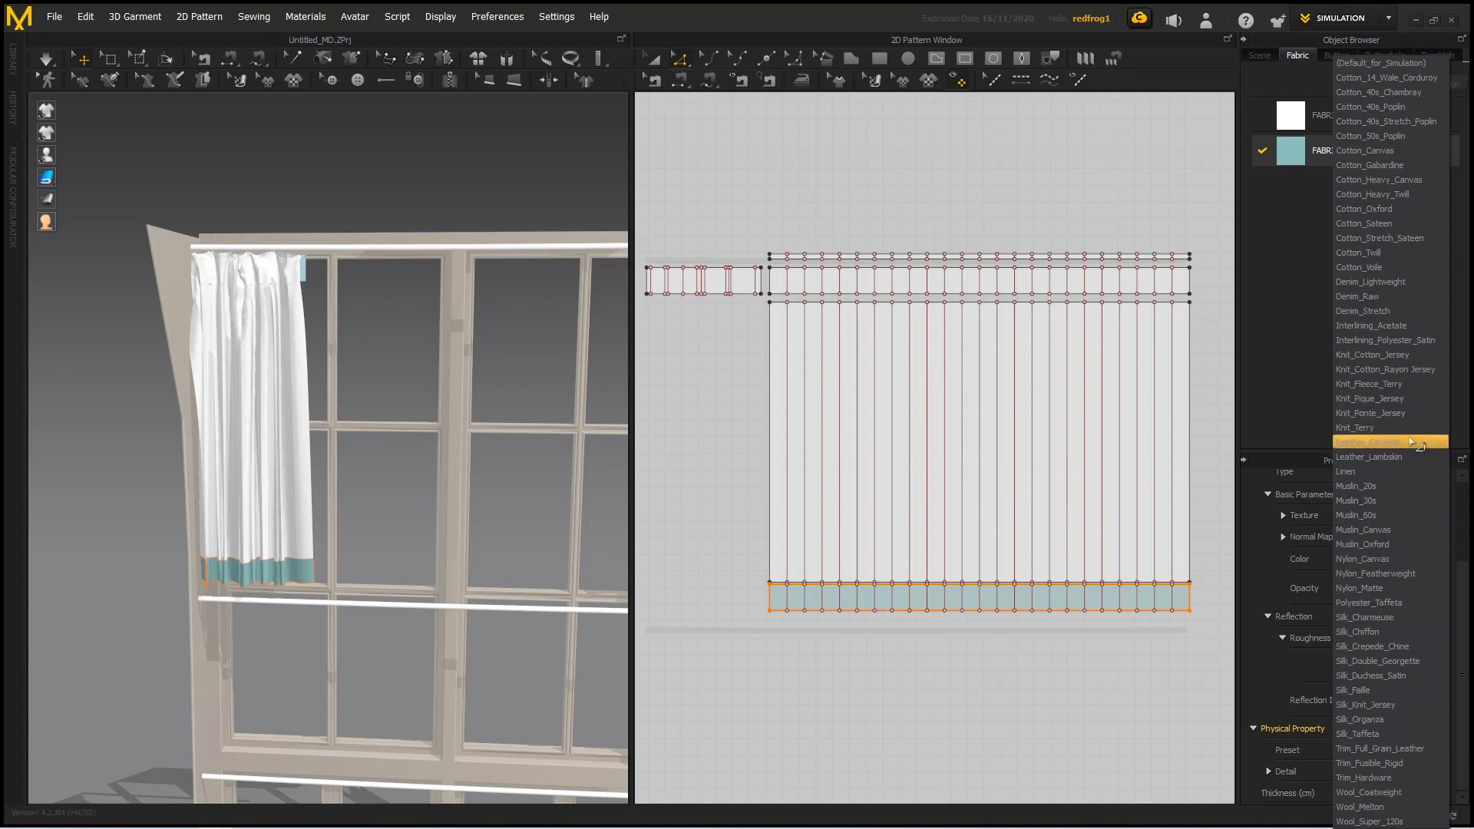
pyautogui.click(1388, 456)
pyautogui.scroll(5, 384, 641)
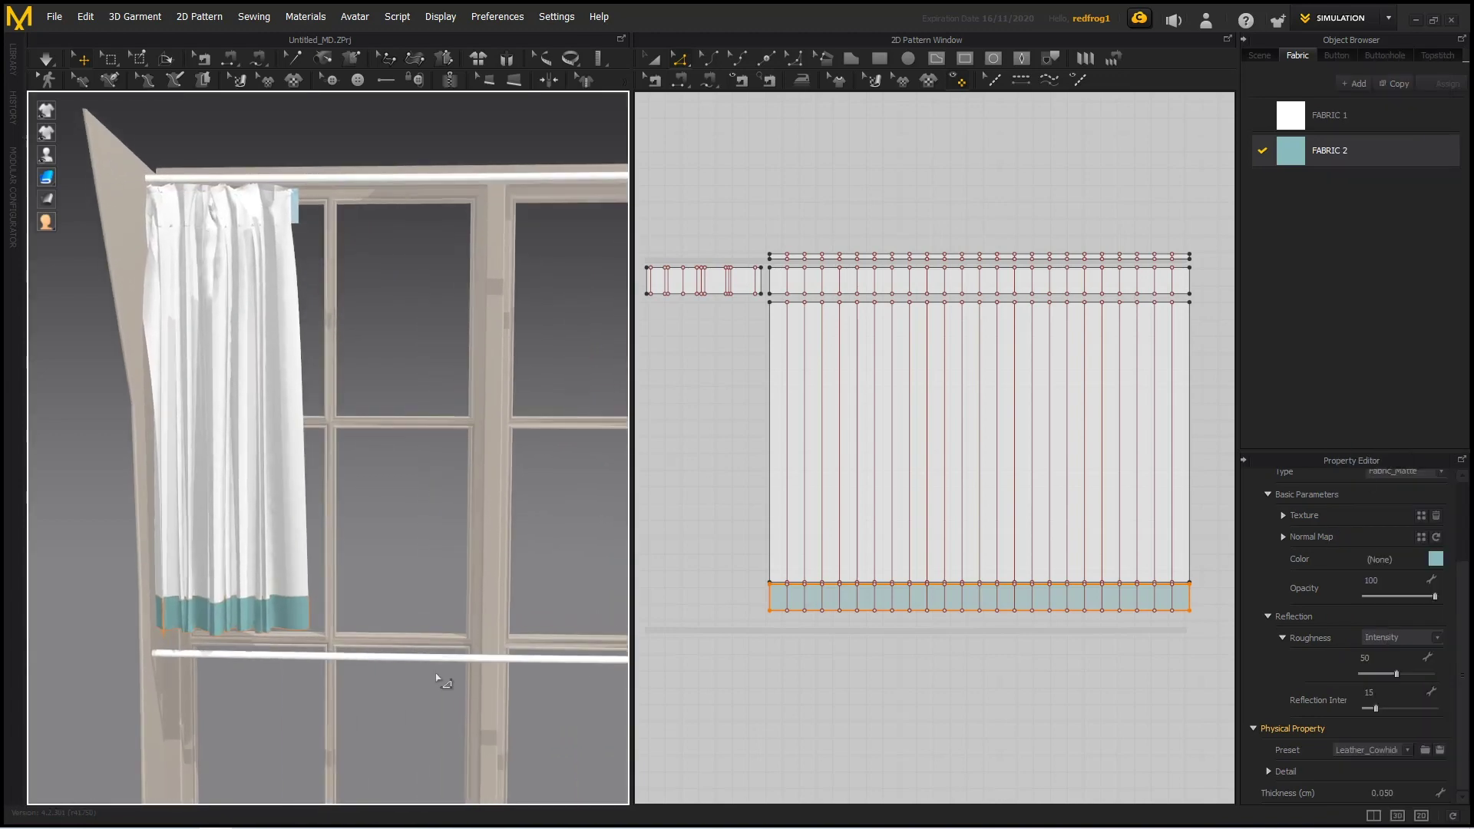
pyautogui.moveTo(349, 712); pyautogui.dragTo(358, 719, button='right')
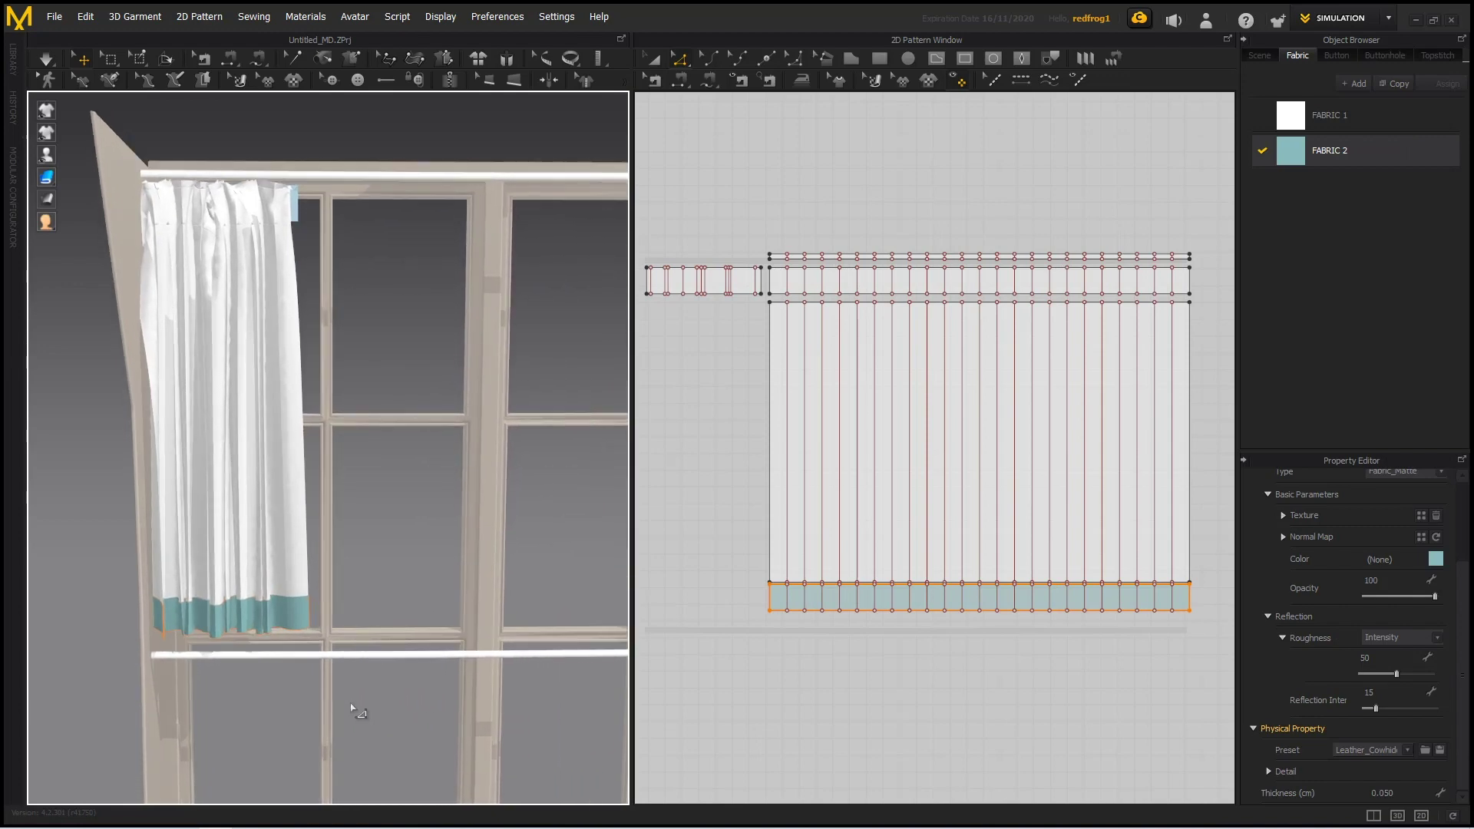
# Step: Pin the entire left edge of the curtain's stacked pattern pieces and briefly simulate the drape
pyautogui.click(138, 58)
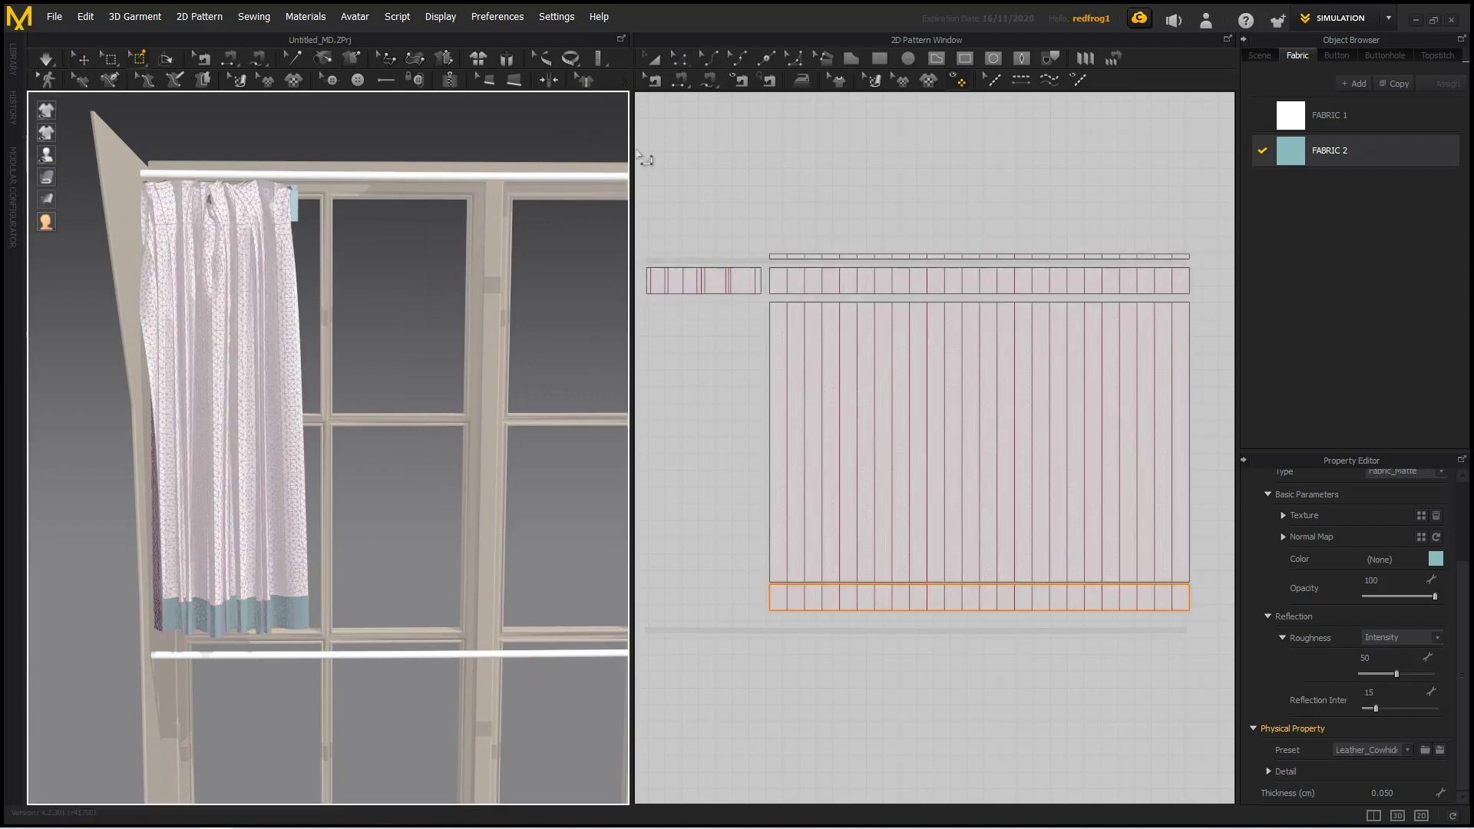
pyautogui.moveTo(765, 240); pyautogui.dragTo(773, 654)
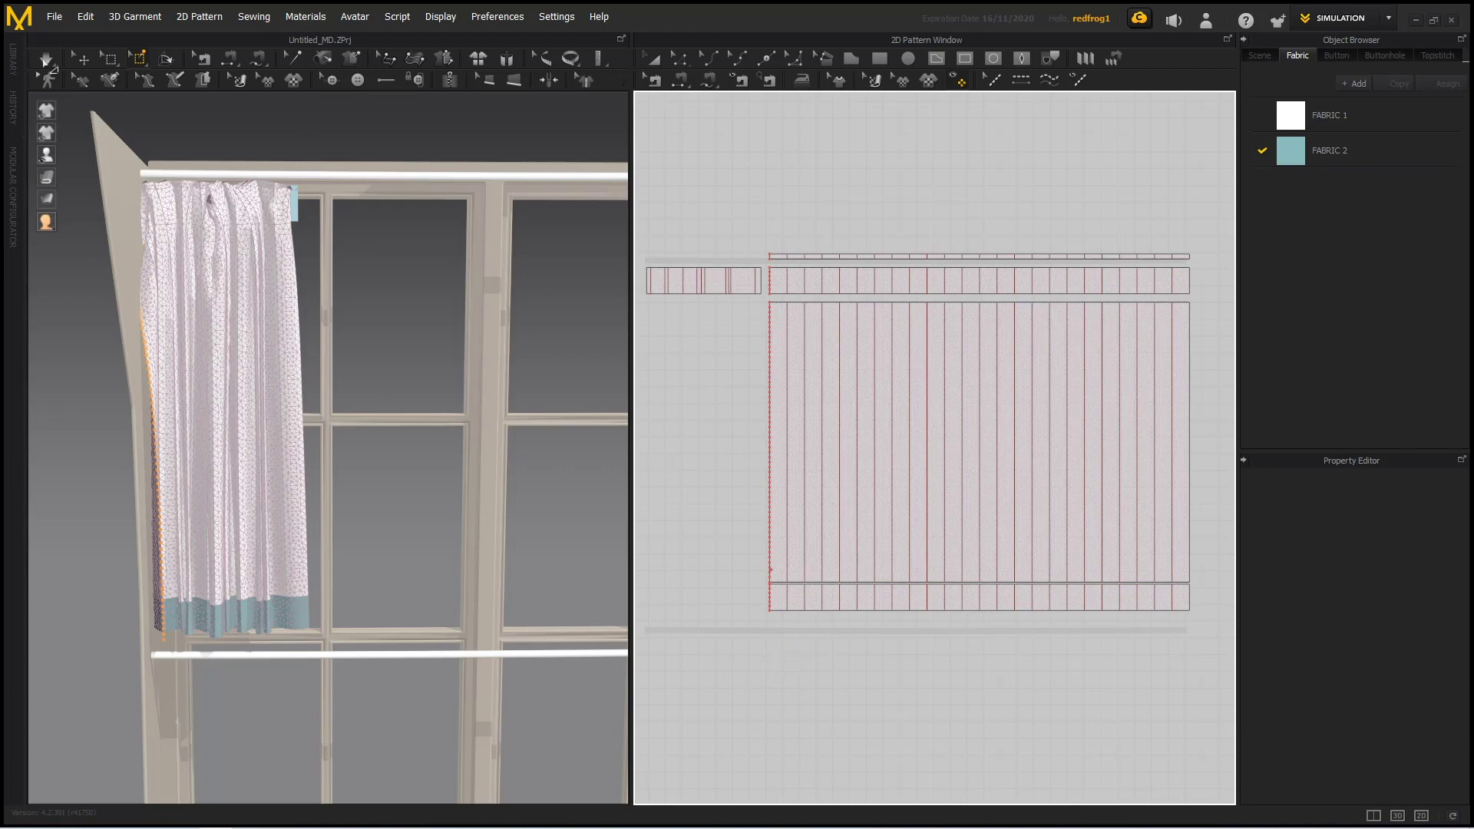
pyautogui.click(82, 60)
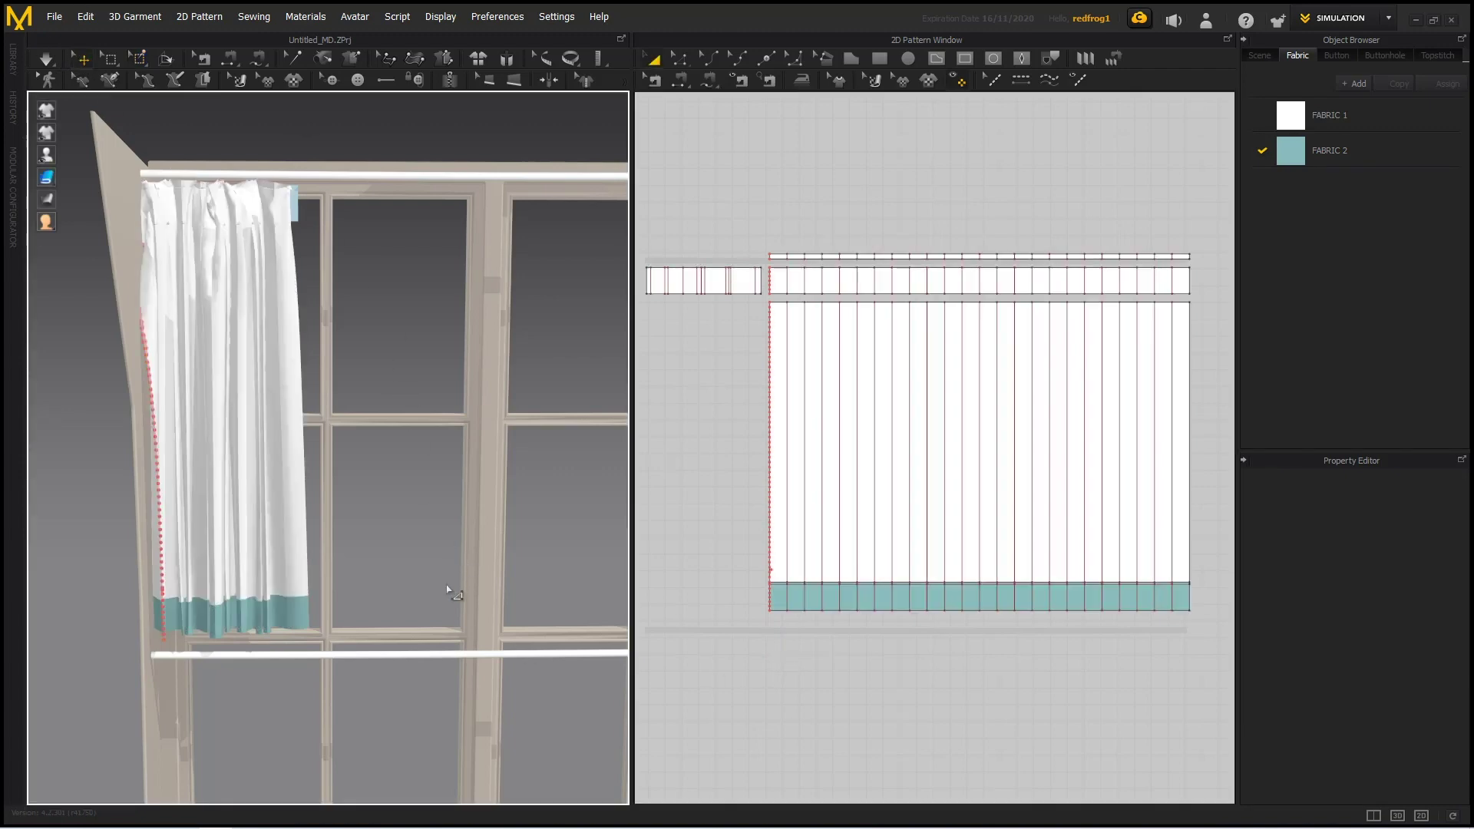
pyautogui.scroll(2, 447, 591)
pyautogui.press('space')
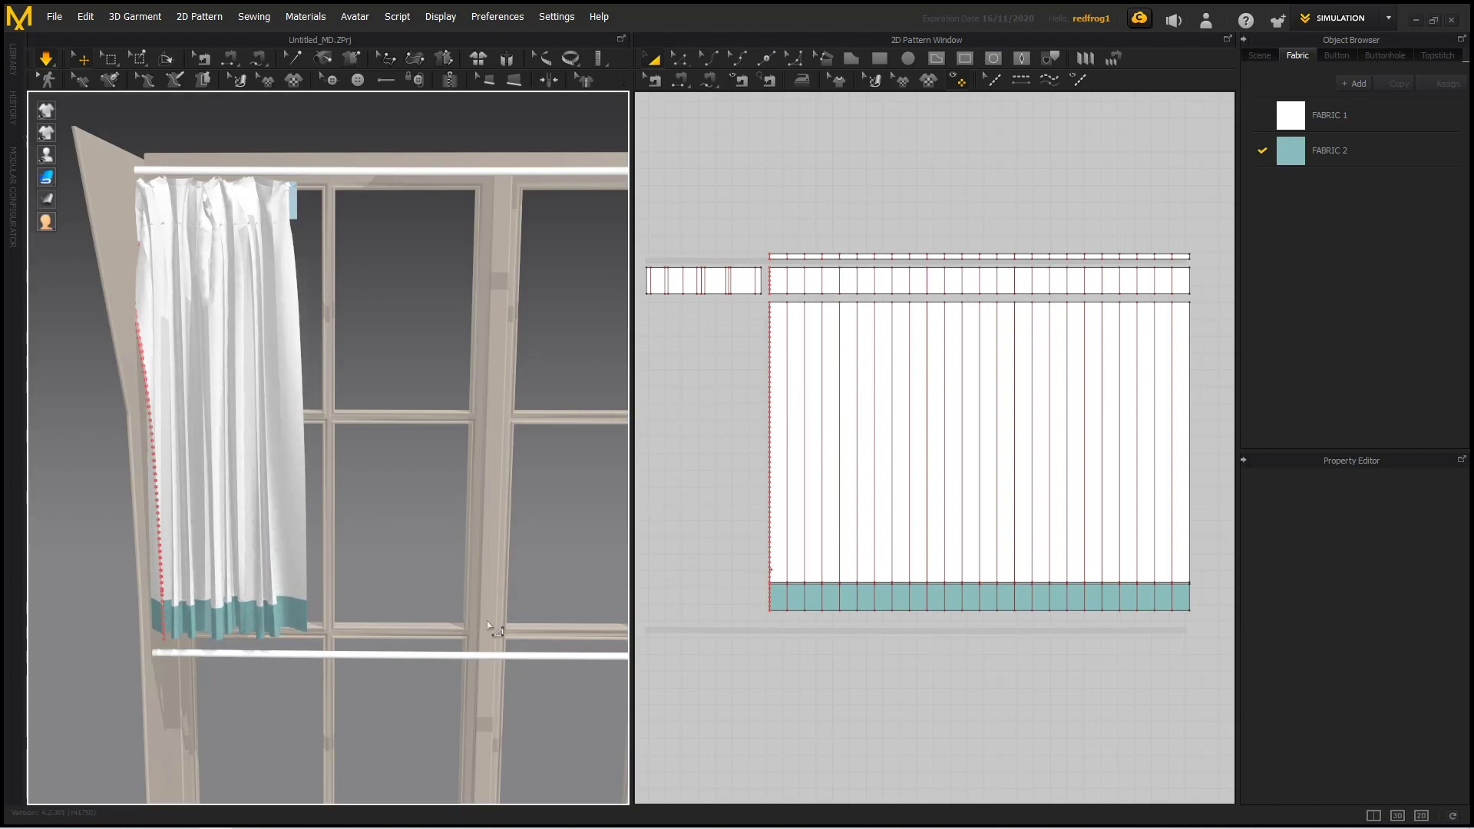
pyautogui.press('space')
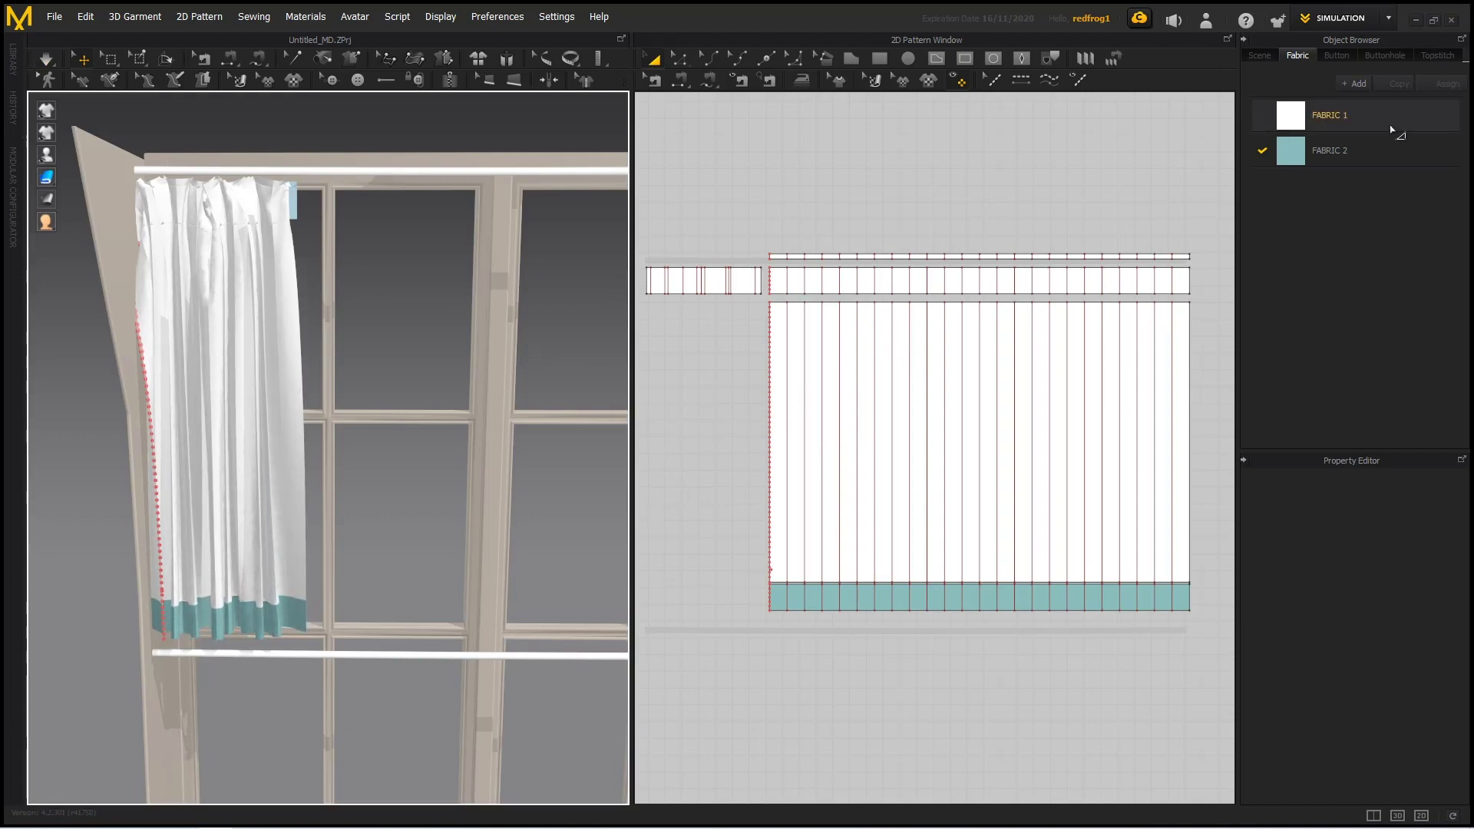
# Step: Try the Trim_Full_Grain_Leather physical preset on FABRIC 2 and simulate the curtain with it
pyautogui.click(1336, 151)
pyautogui.click(1409, 750)
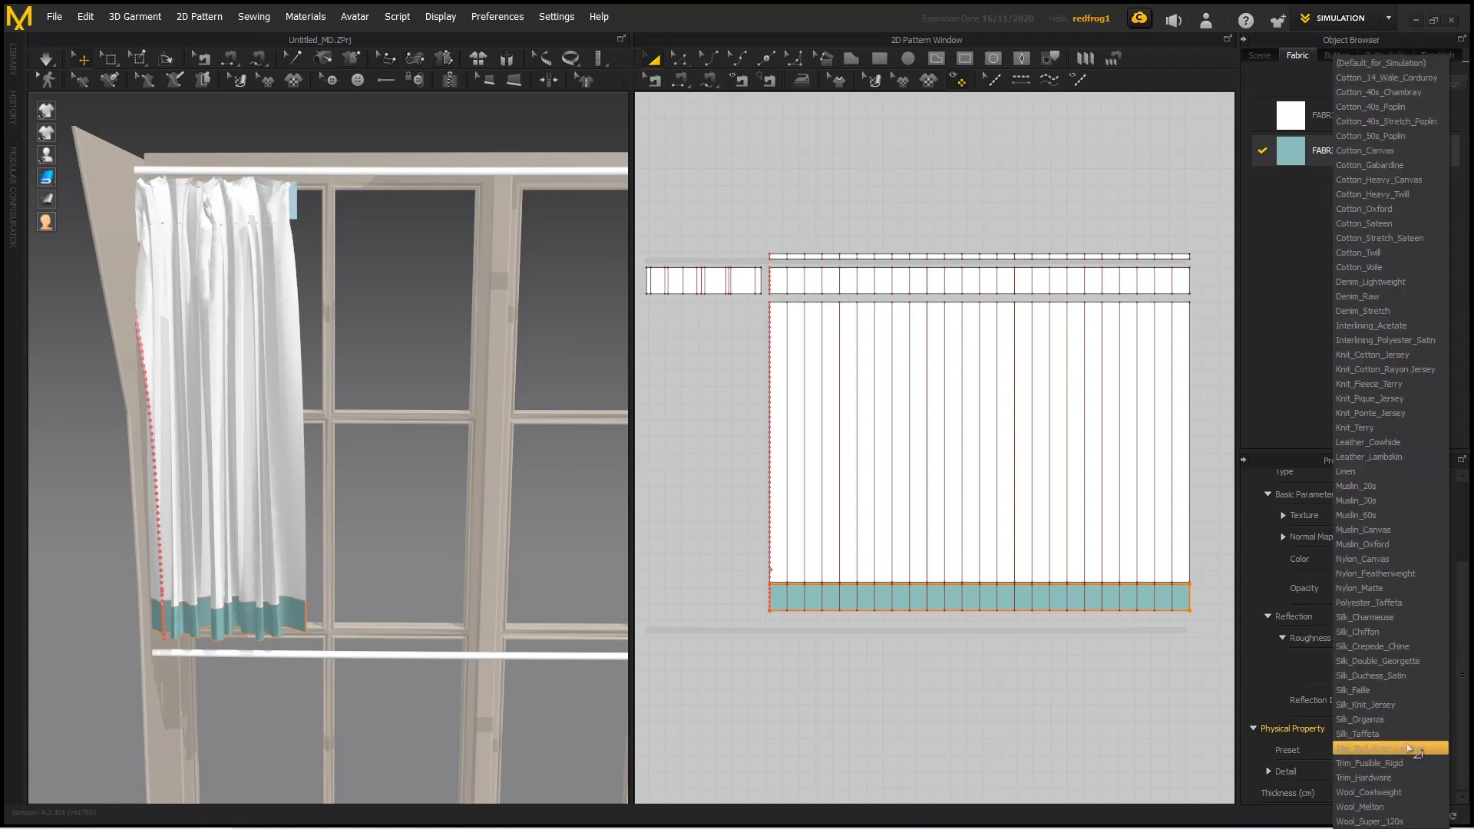
pyautogui.click(1409, 749)
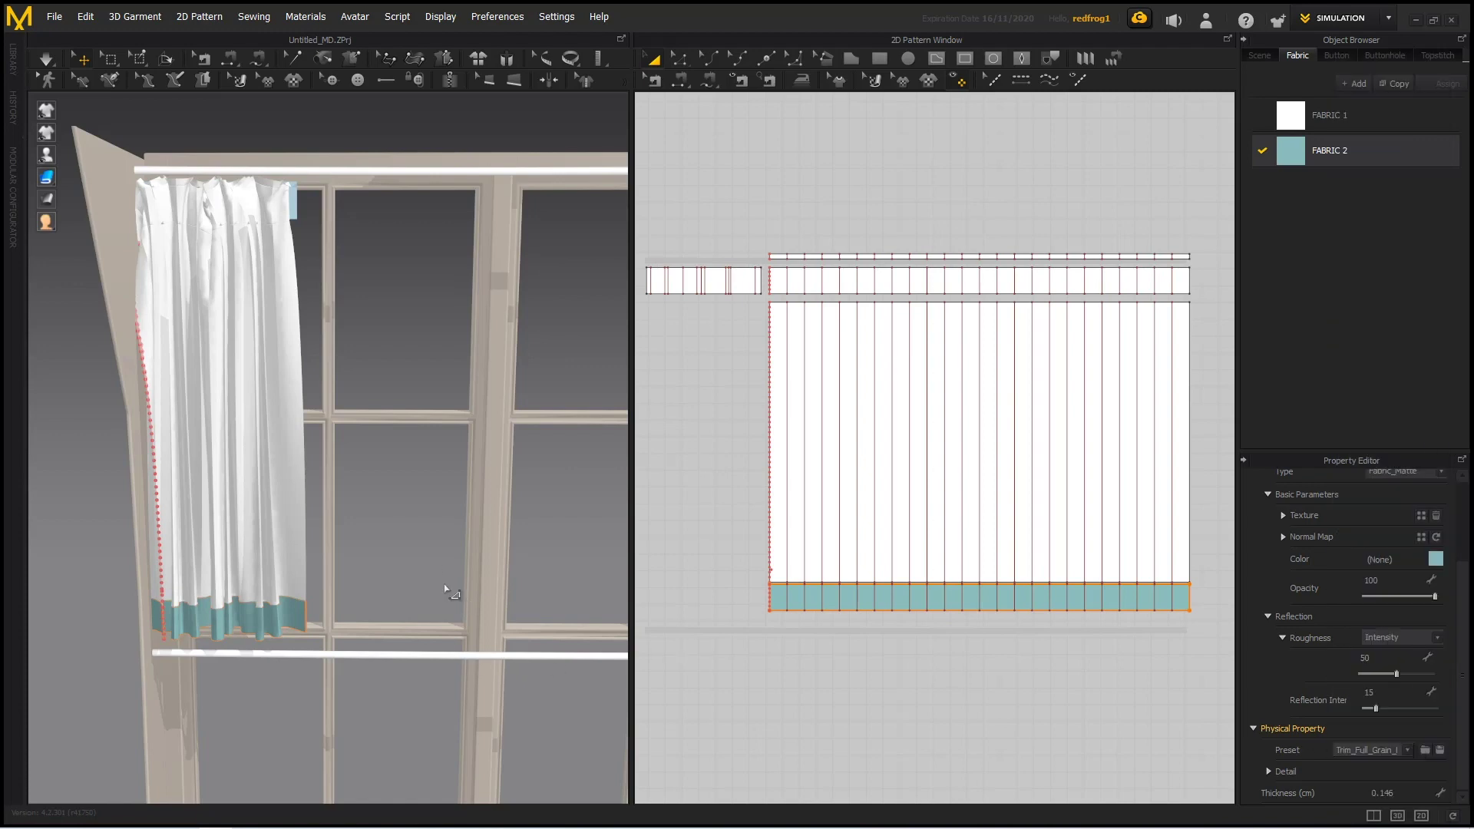
pyautogui.click(47, 60)
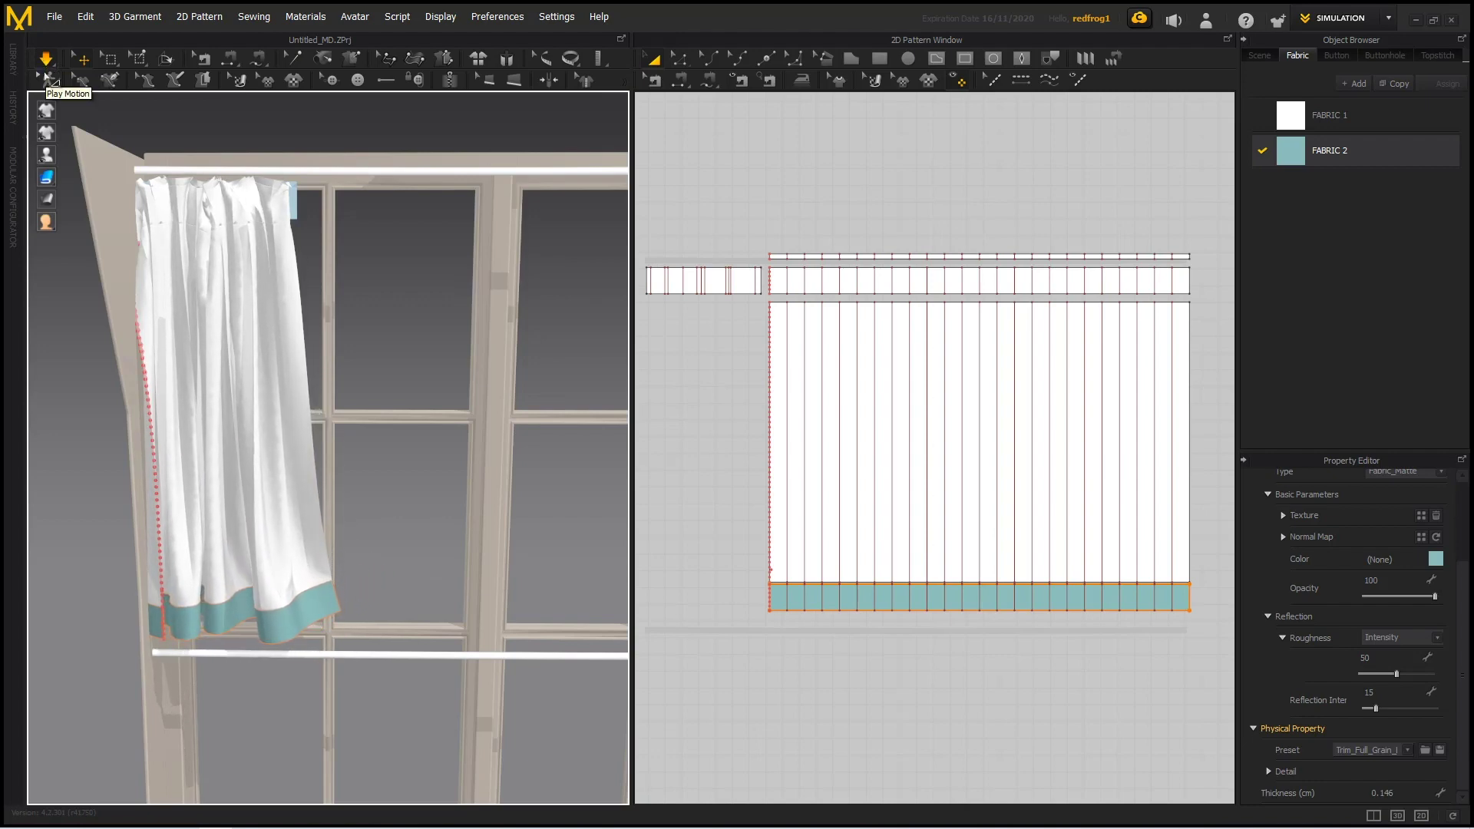
pyautogui.click(46, 60)
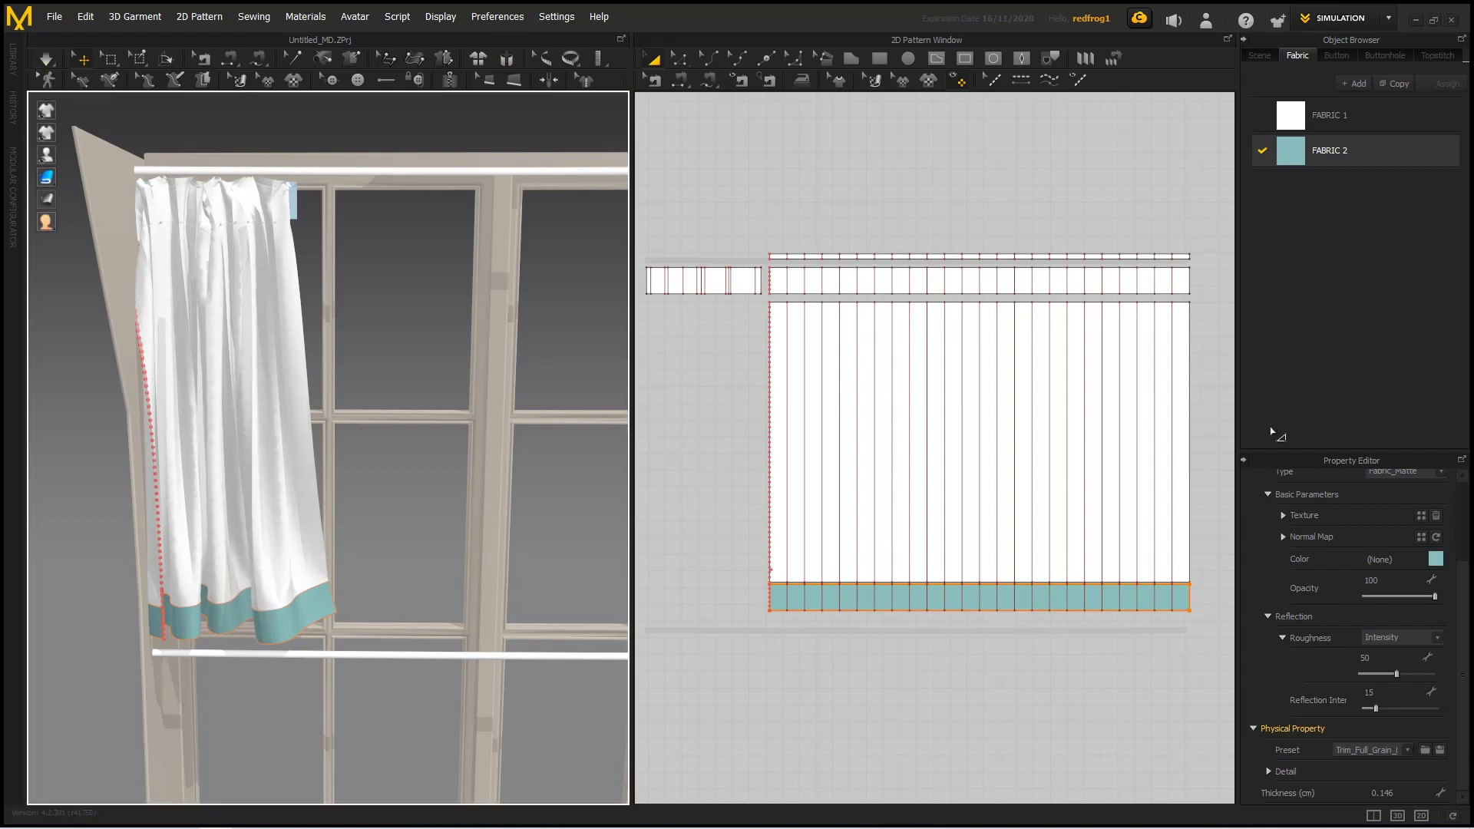
# Step: Set FABRIC 2's physical preset back to Leather_Cowhide and simulate the curtain until it settles
pyautogui.click(1406, 752)
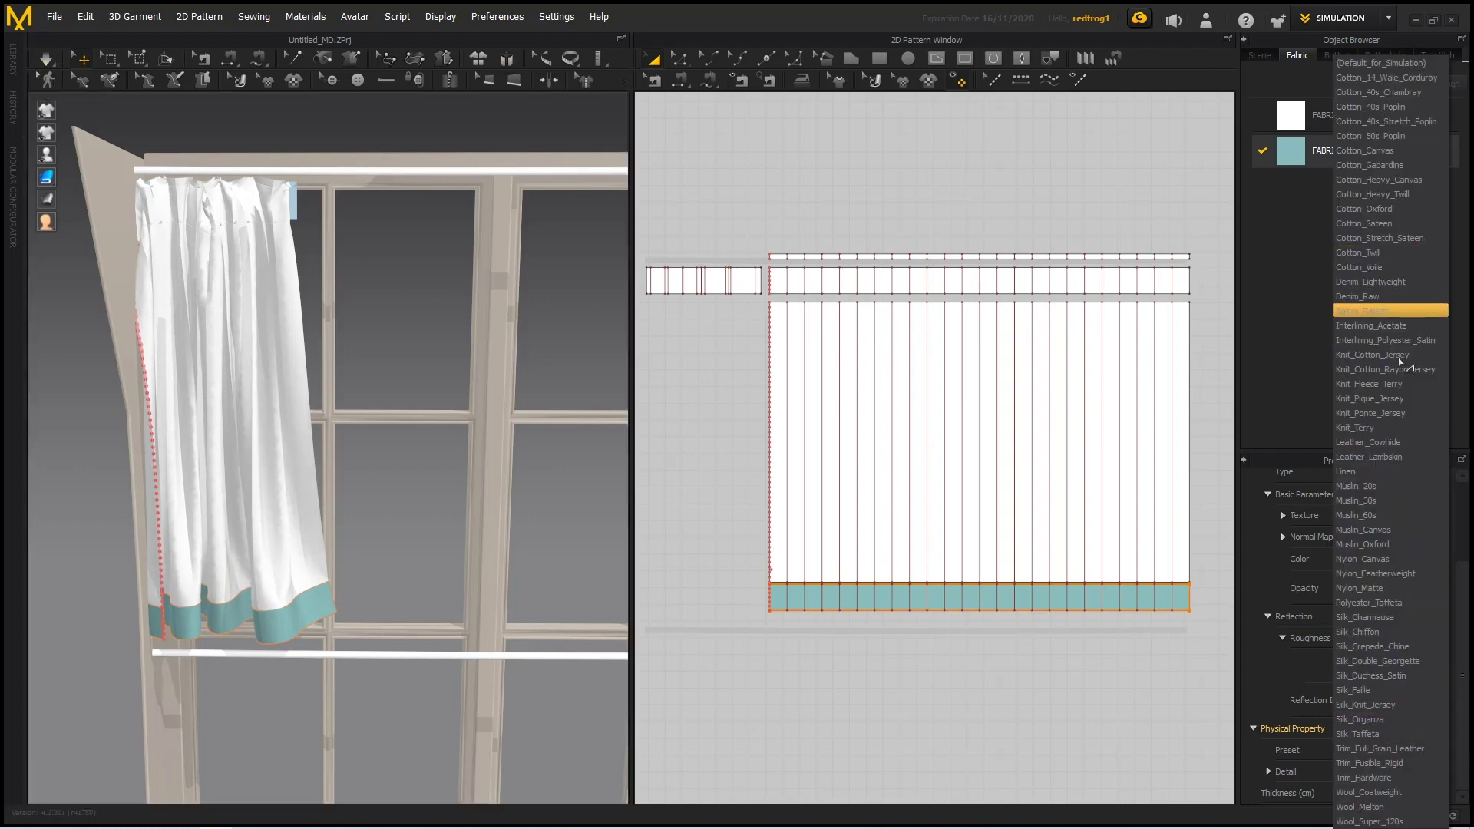
pyautogui.click(1209, 396)
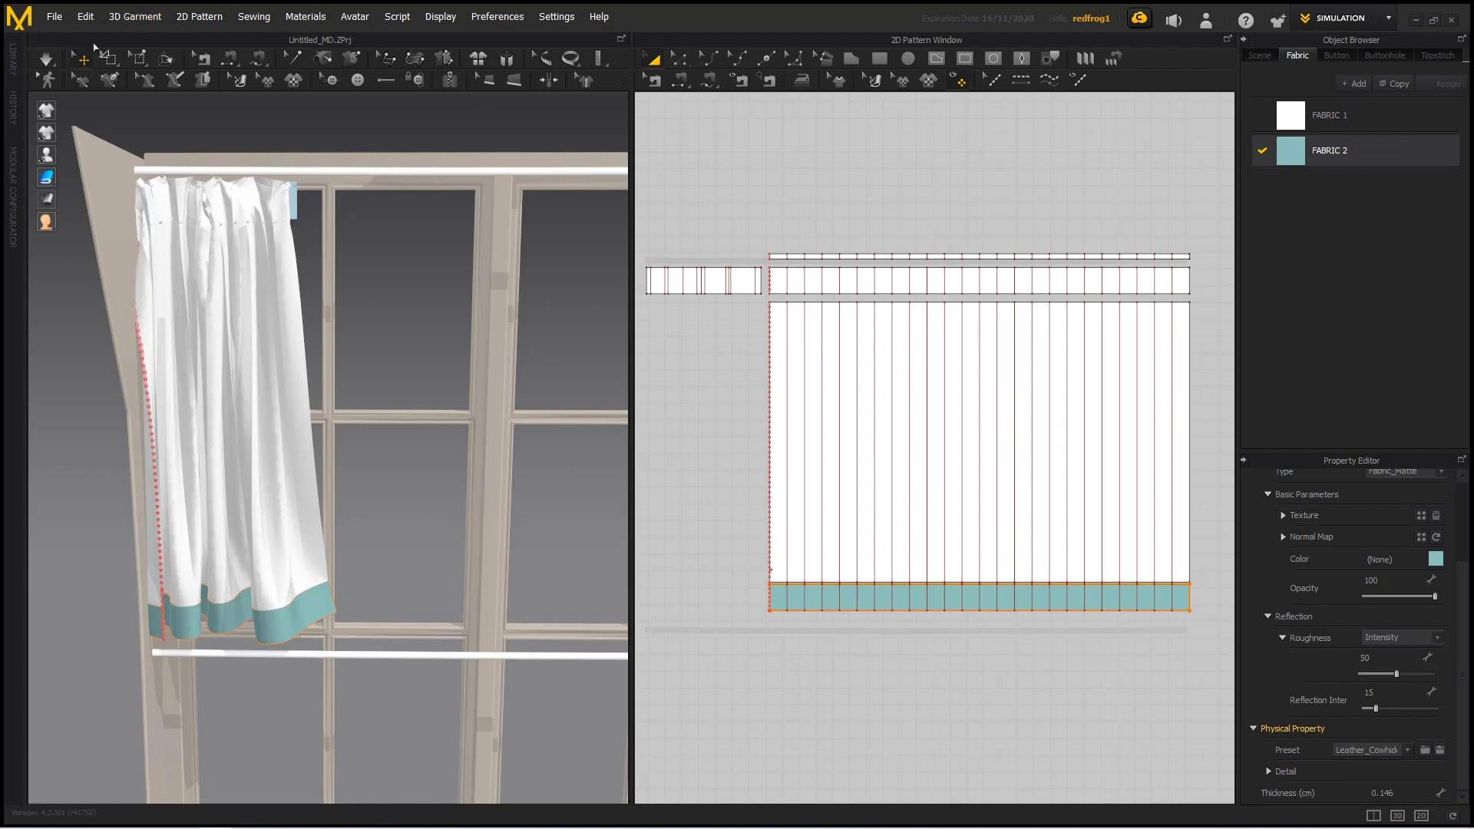
pyautogui.click(53, 66)
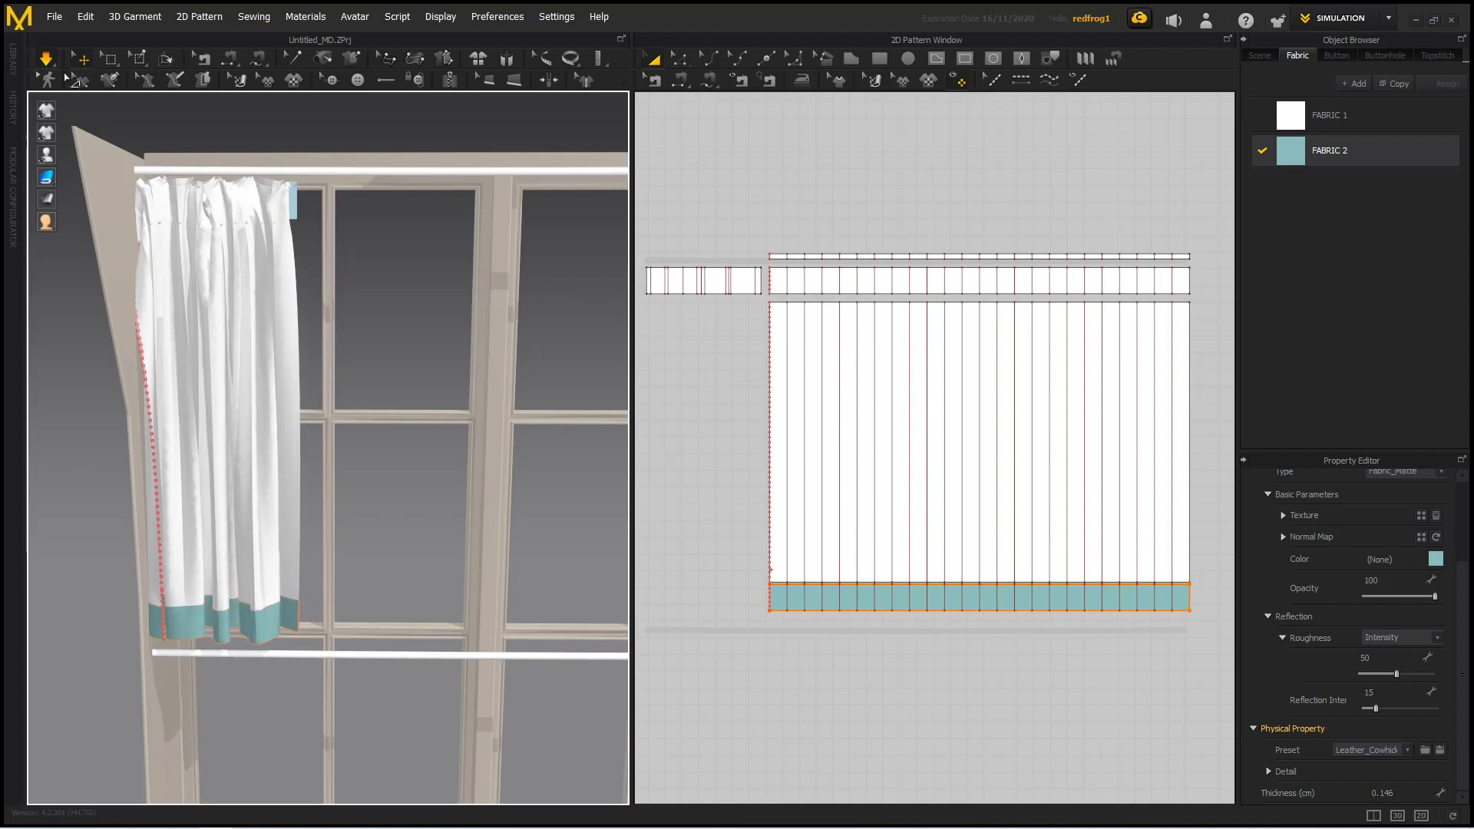
pyautogui.press('space')
# Step: Shift the four fold lines nearest the short header strip's right end toward its middle and start the simulation
pyautogui.scroll(2, 781, 194)
pyautogui.scroll(3, 837, 228)
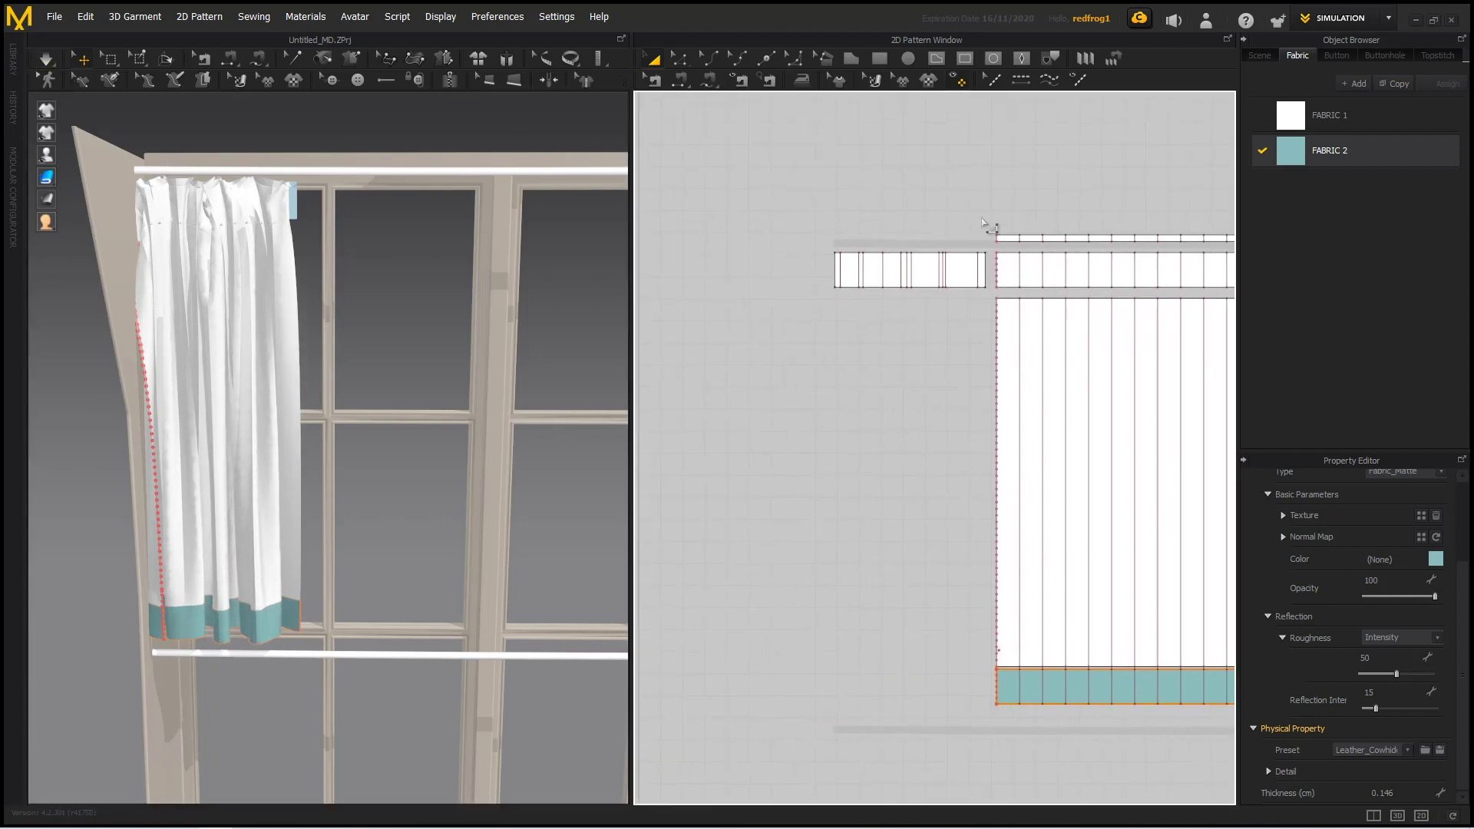
pyautogui.moveTo(906, 227); pyautogui.dragTo(998, 368)
pyautogui.moveTo(993, 311); pyautogui.dragTo(974, 315)
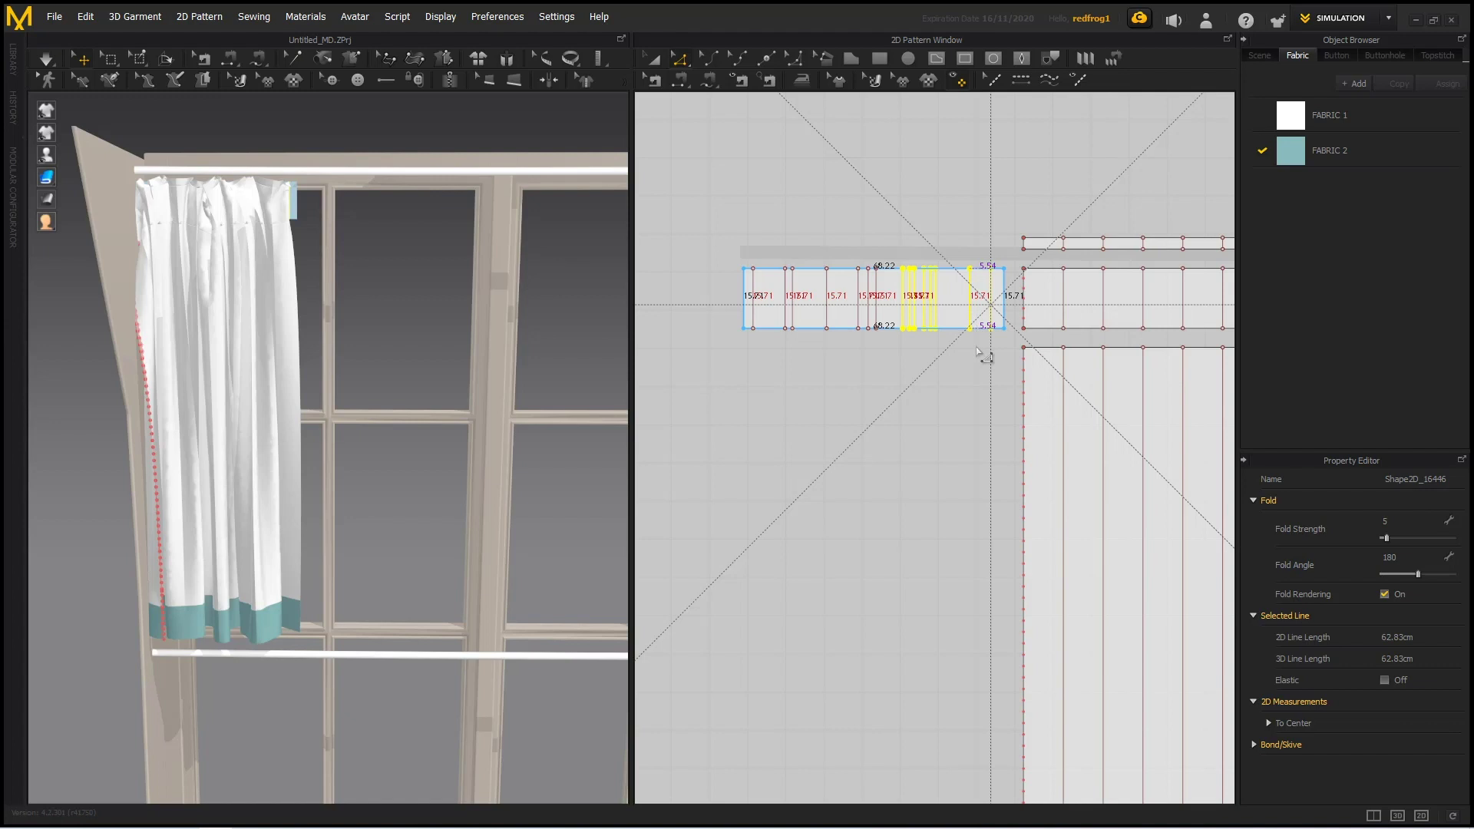
pyautogui.moveTo(977, 351); pyautogui.dragTo(979, 359)
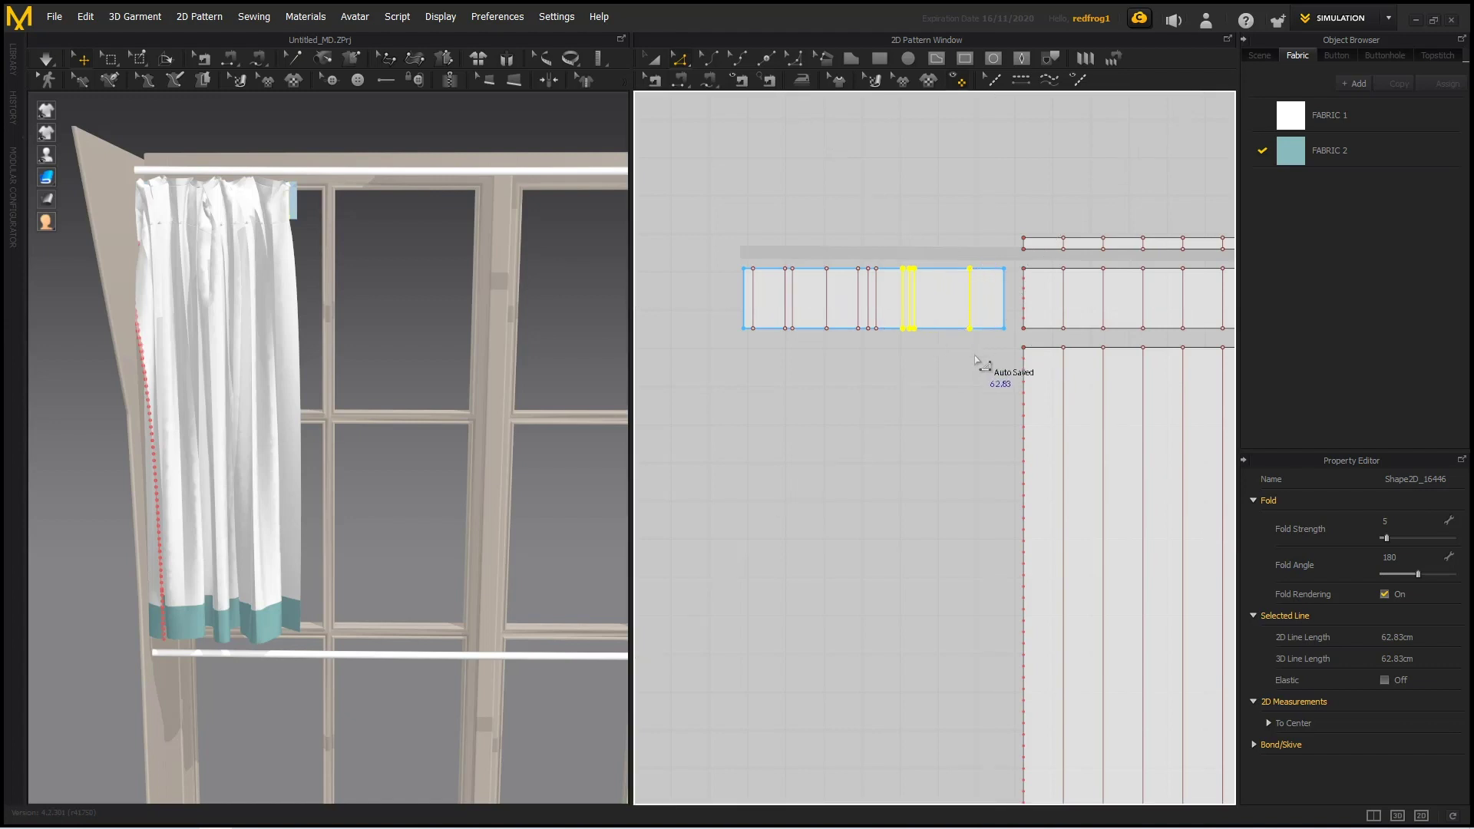
pyautogui.click(47, 58)
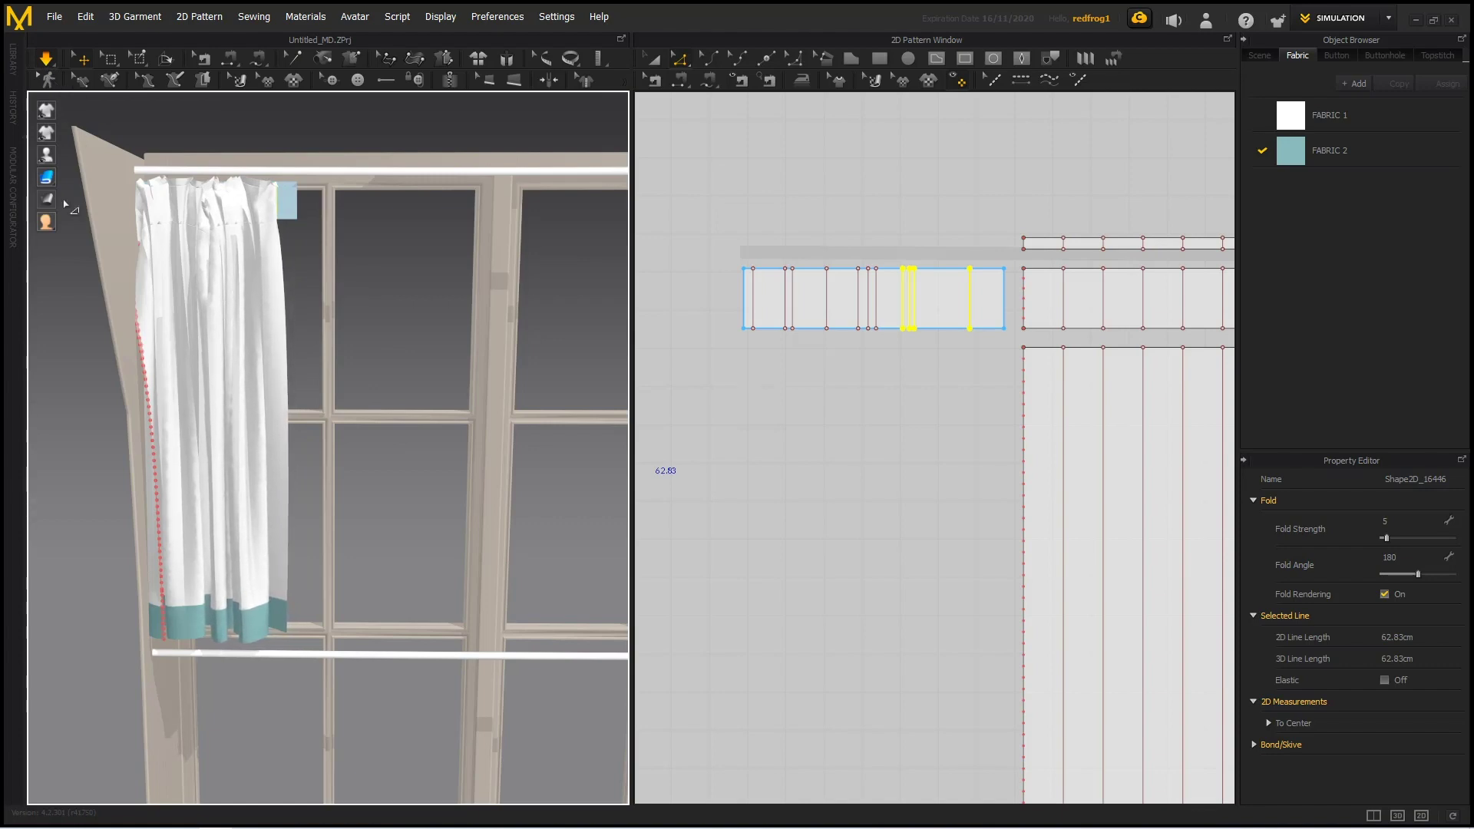
# Step: Pull the curtain's free lower corner outward during simulation and pin the teal strip near that corner
pyautogui.click(292, 628)
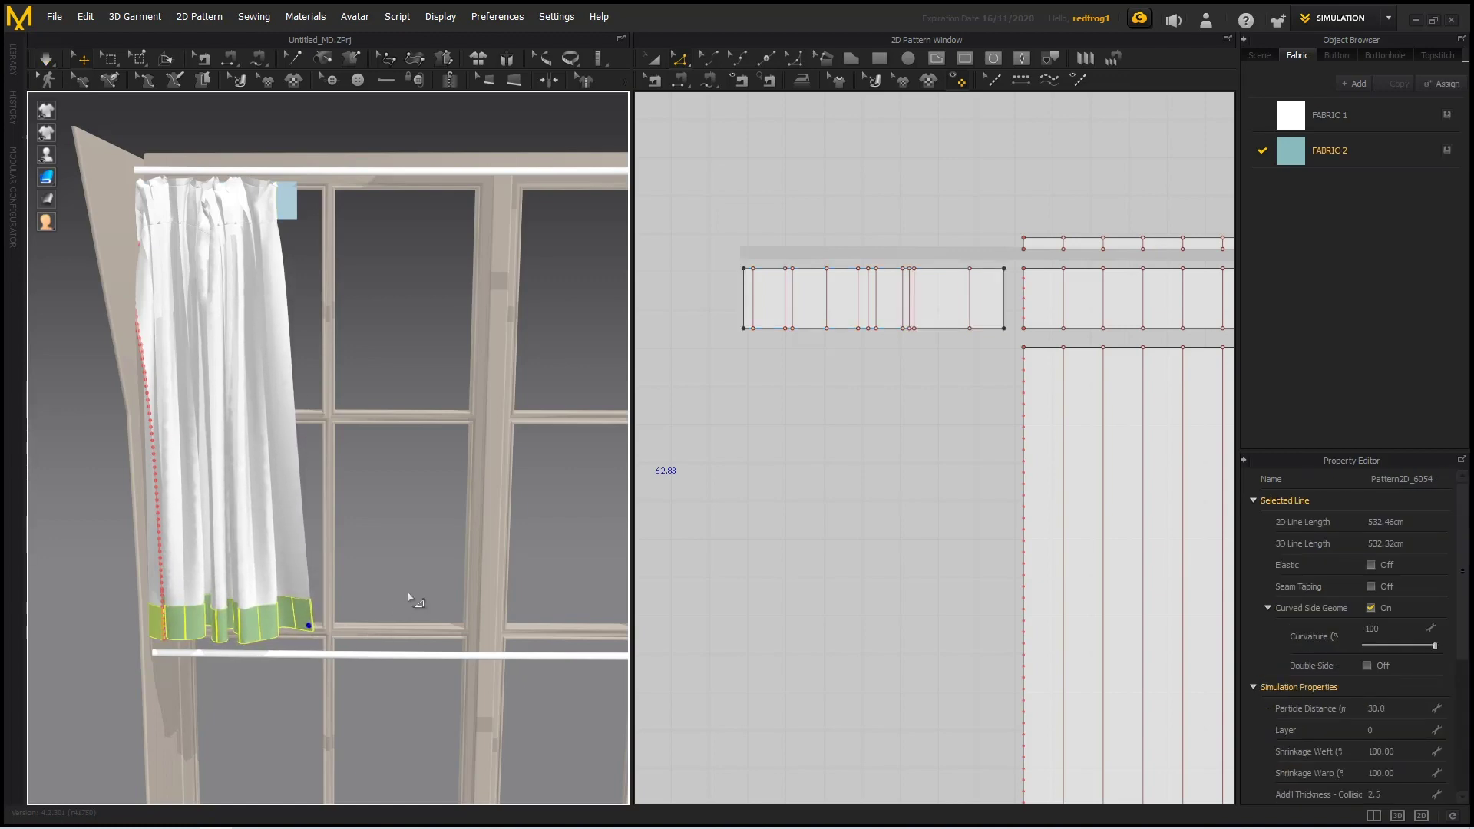
pyautogui.moveTo(408, 596); pyautogui.dragTo(395, 546, button='right')
pyautogui.click(377, 605)
pyautogui.moveTo(376, 605)
pyautogui.mouseDown(button='right')
pyautogui.moveTo(404, 563)
pyautogui.moveTo(315, 573)
pyautogui.moveTo(365, 611)
pyautogui.mouseUp(button='right')
pyautogui.scroll(3, 363, 587)
pyautogui.moveTo(362, 586); pyautogui.dragTo(418, 425, button='middle')
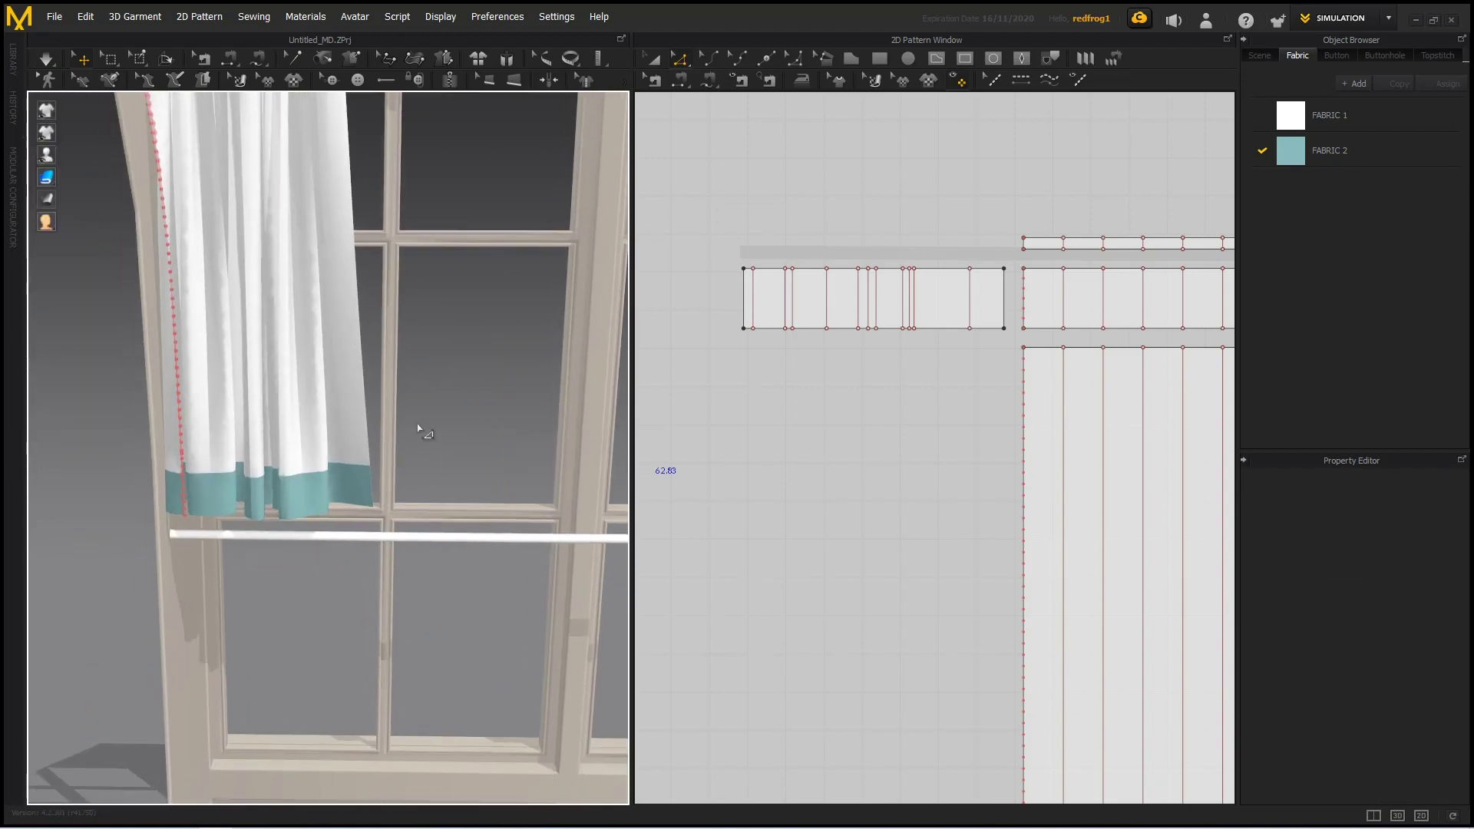
pyautogui.scroll(3, 421, 472)
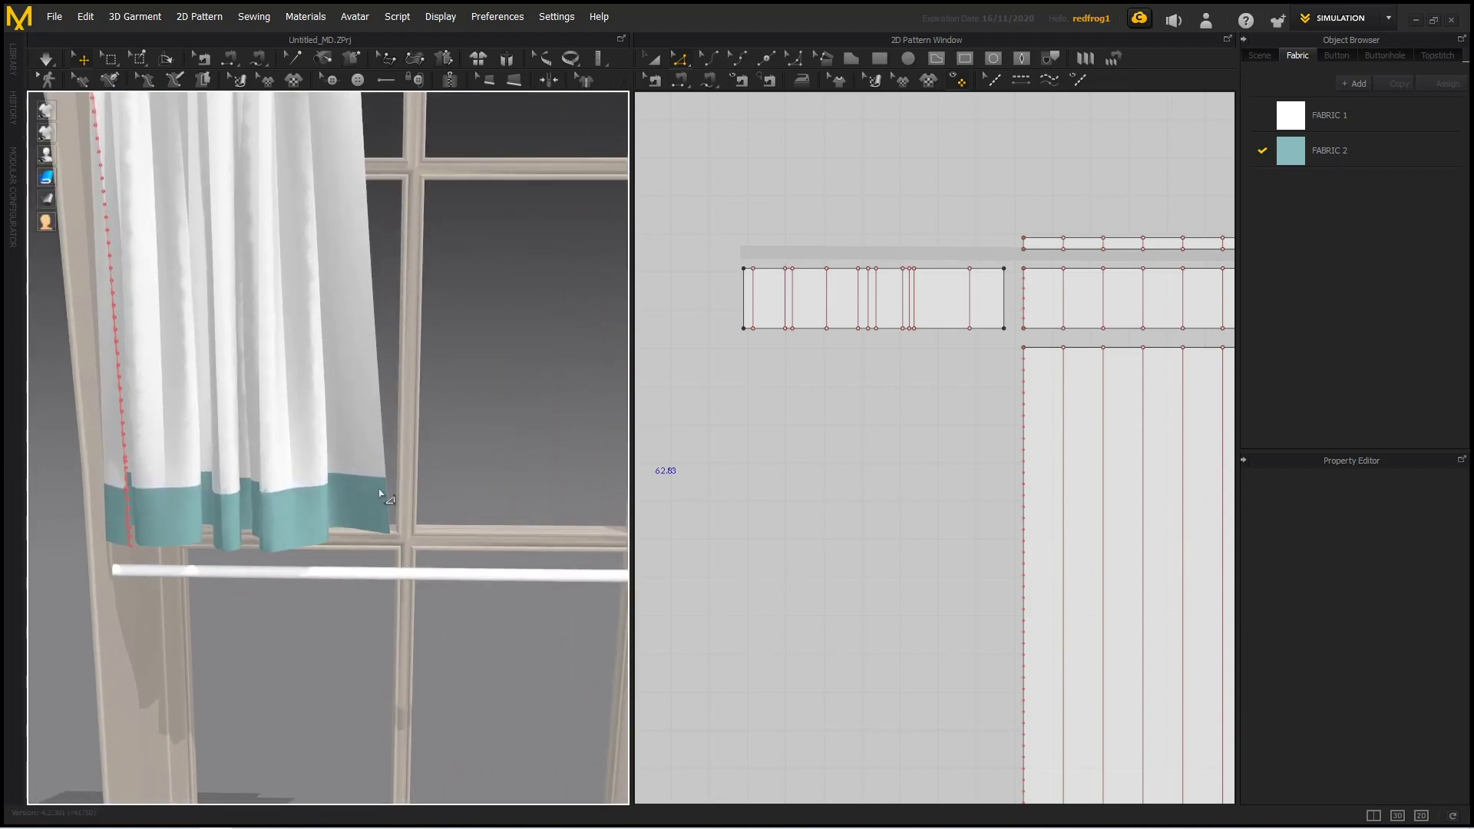
pyautogui.scroll(-5, 462, 453)
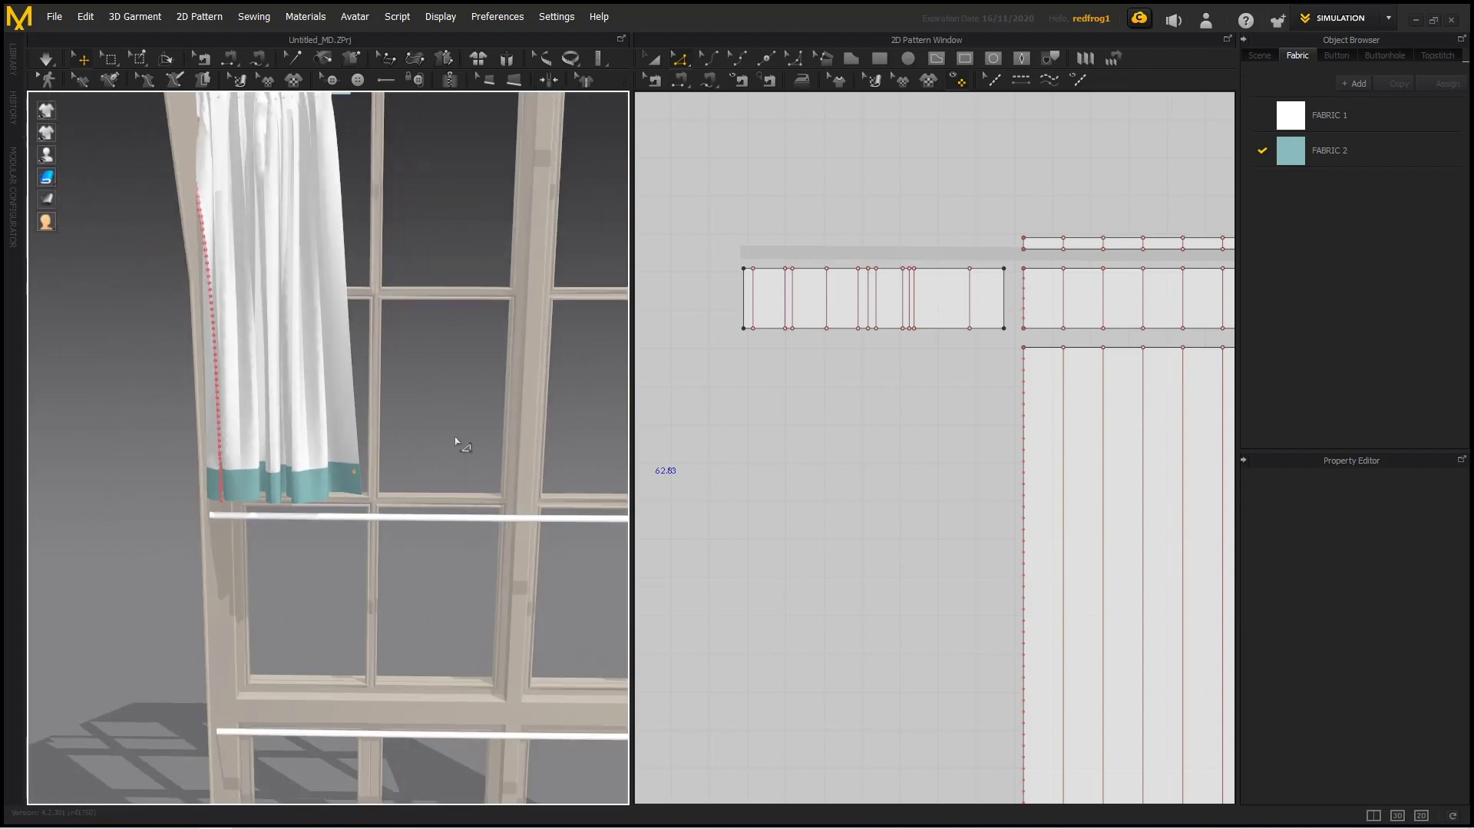
# Step: Simulate the curtain with its corner pinned and inspect the header folds against the curtain rod
pyautogui.moveTo(463, 393); pyautogui.dragTo(471, 536, button='middle')
pyautogui.scroll(4, 401, 333)
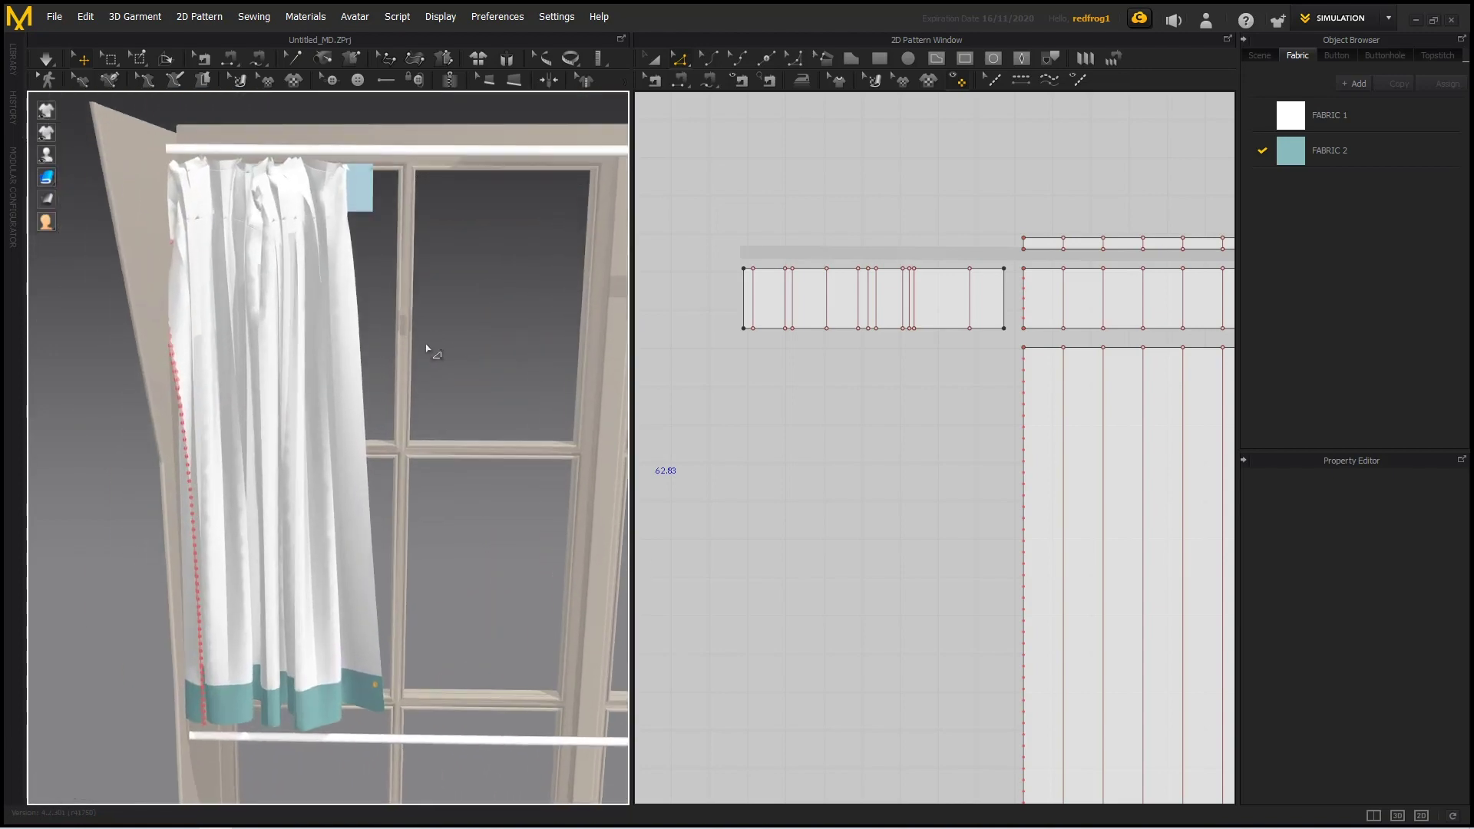
pyautogui.moveTo(428, 345); pyautogui.dragTo(399, 349, button='right')
pyautogui.scroll(1, 405, 354)
pyautogui.press('space')
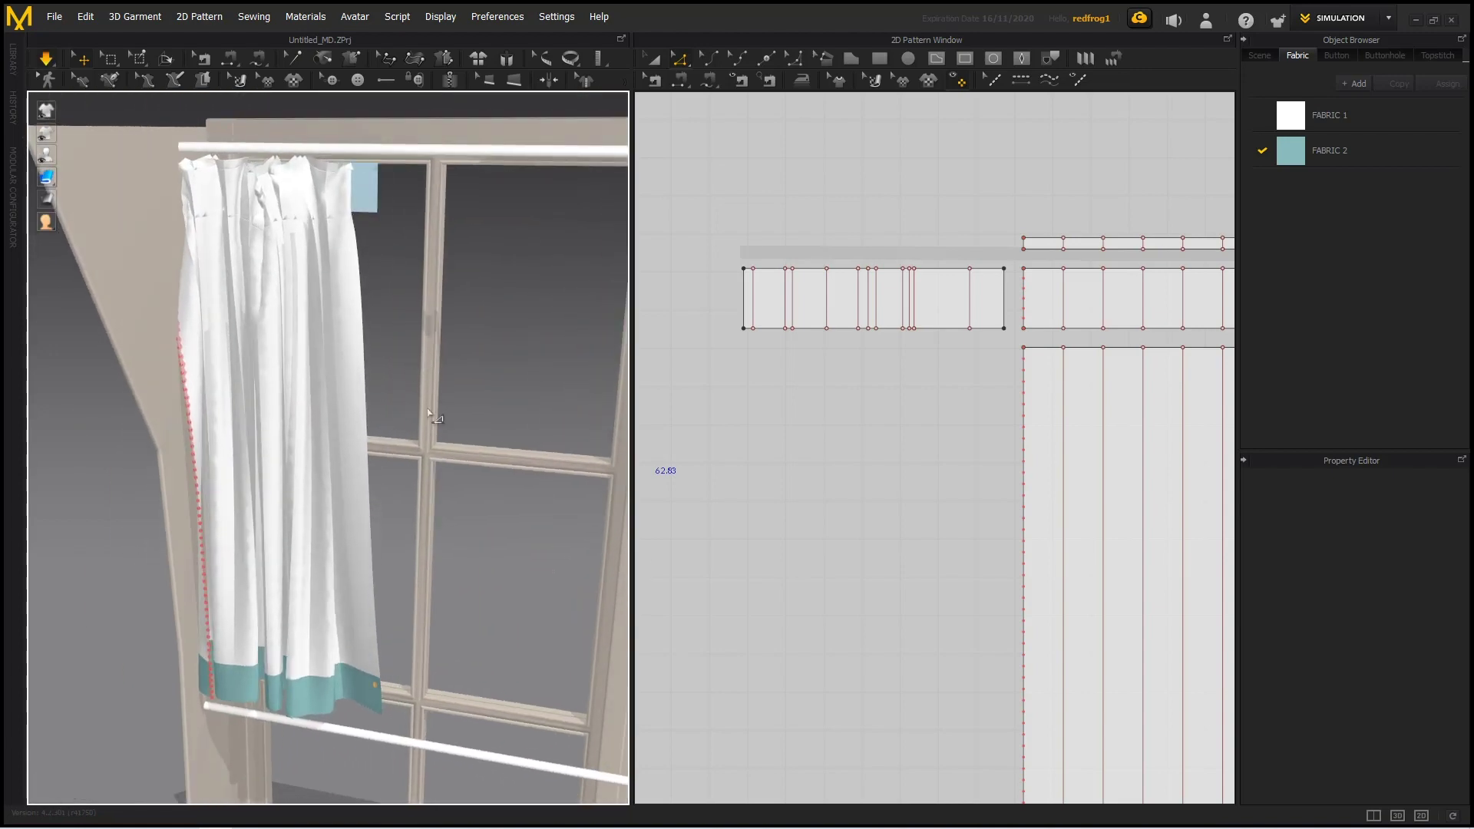
pyautogui.press('space')
pyautogui.moveTo(445, 286)
pyautogui.mouseDown(button='right')
pyautogui.moveTo(480, 283)
pyautogui.moveTo(459, 301)
pyautogui.mouseUp(button='right')
pyautogui.moveTo(458, 300); pyautogui.dragTo(469, 418, button='middle')
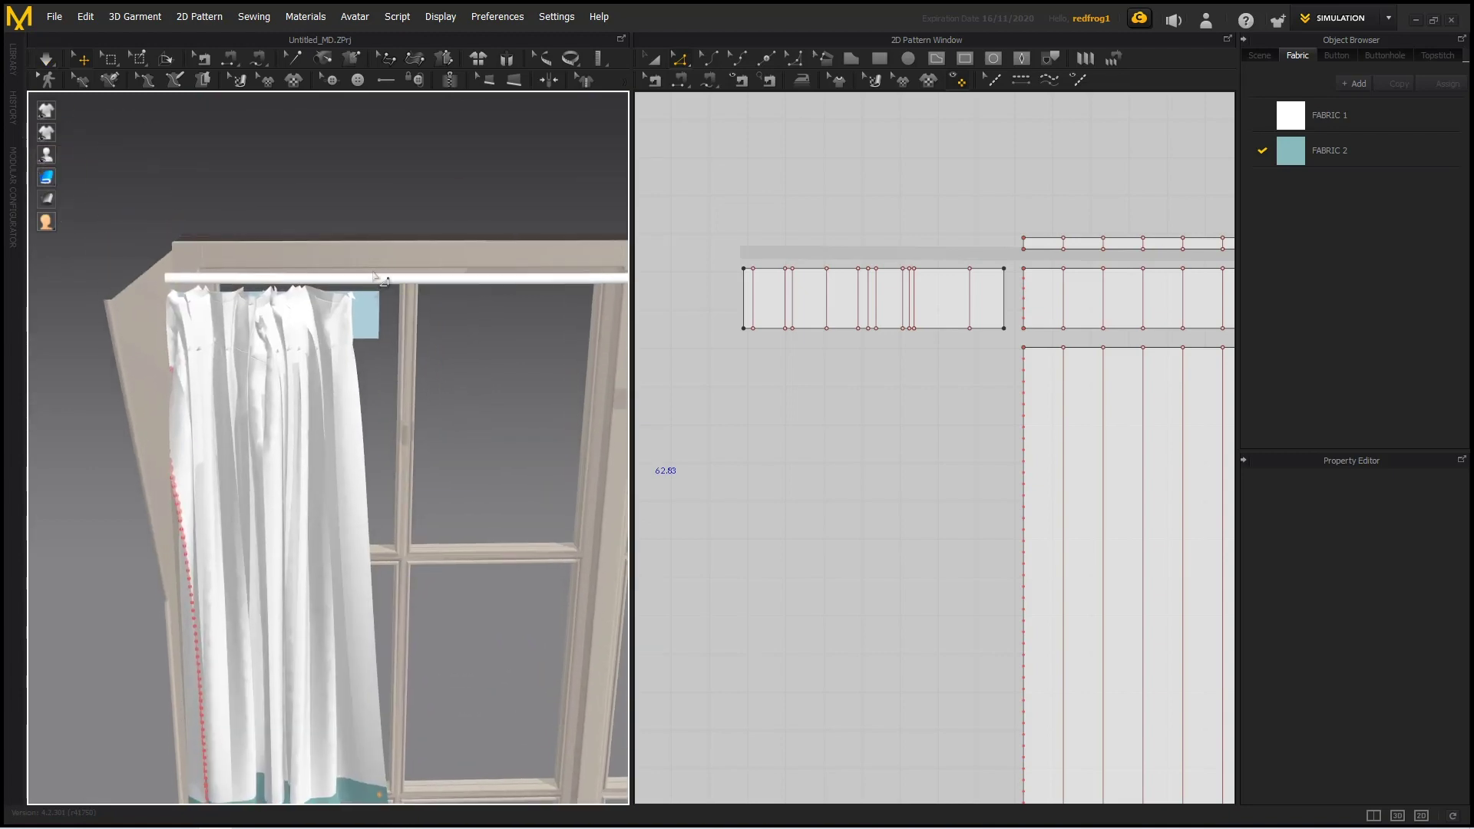
pyautogui.scroll(3, 373, 278)
pyautogui.moveTo(348, 293); pyautogui.dragTo(399, 315, button='right')
# Step: Set the particle distance of all curtain pattern pieces to 20 and simulate the curtain briefly
pyautogui.scroll(-5, 898, 362)
pyautogui.scroll(-5, 898, 363)
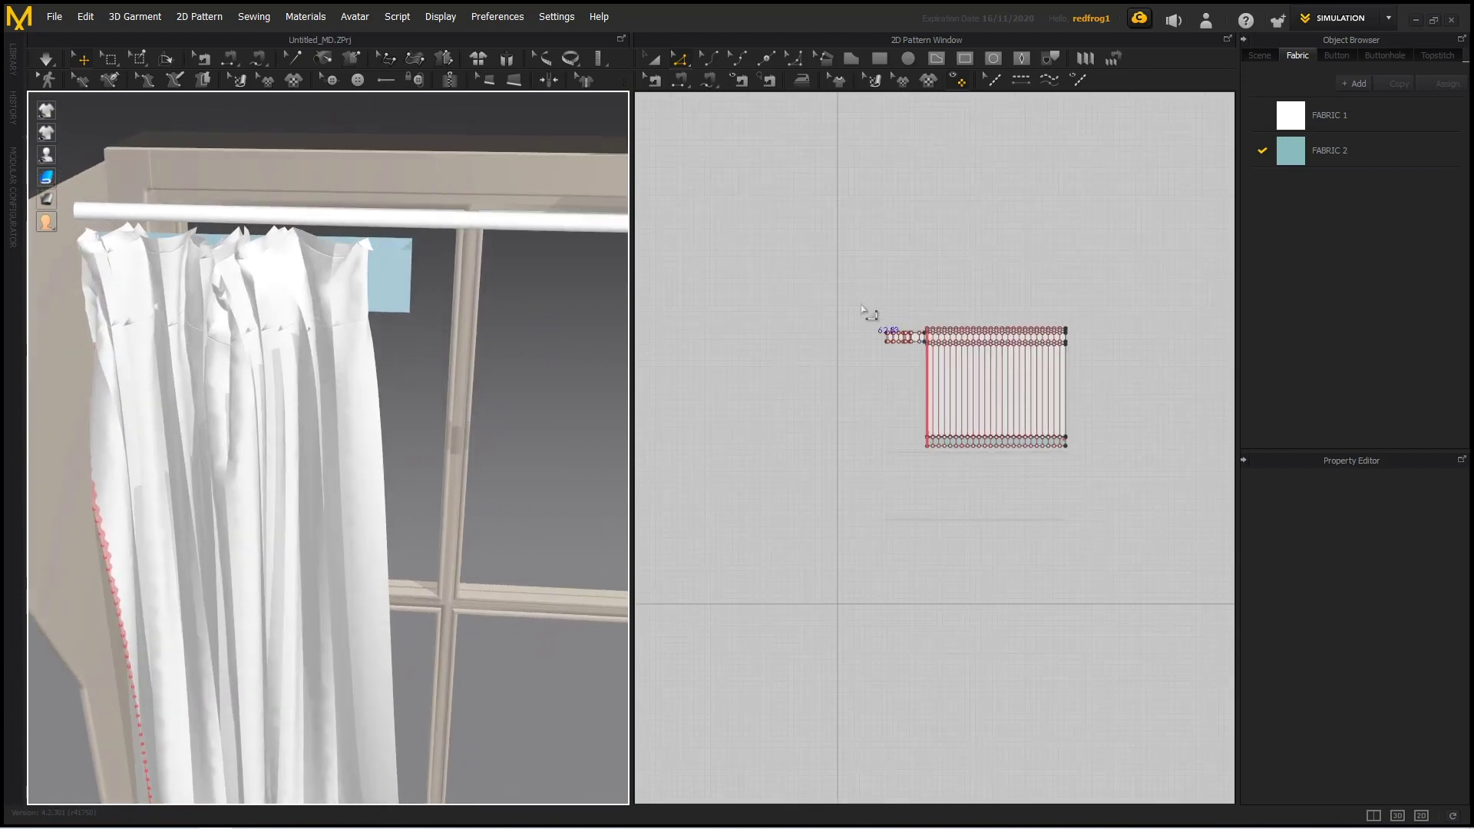
pyautogui.moveTo(848, 238); pyautogui.dragTo(1122, 557)
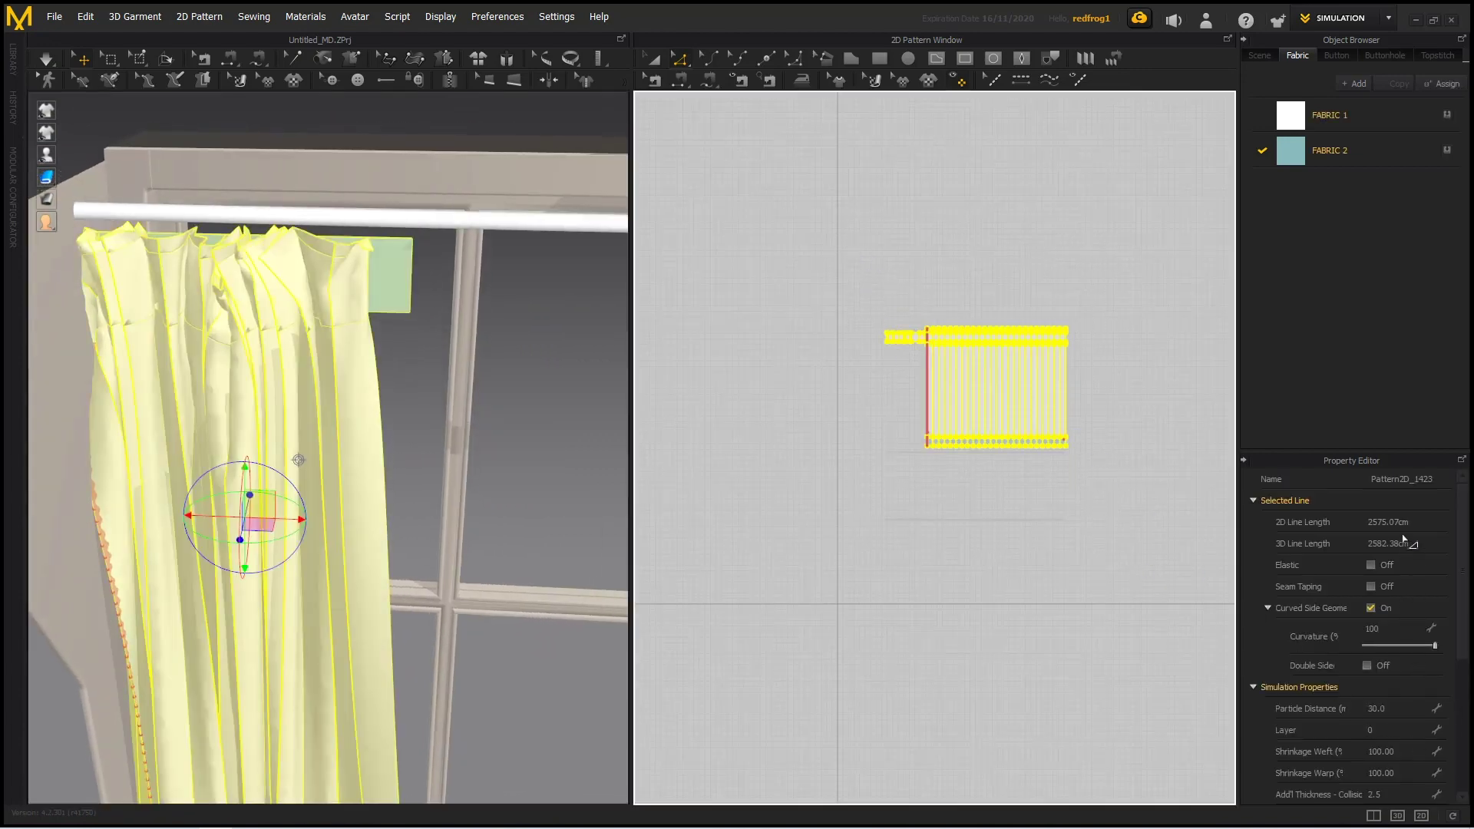
pyautogui.click(1404, 711)
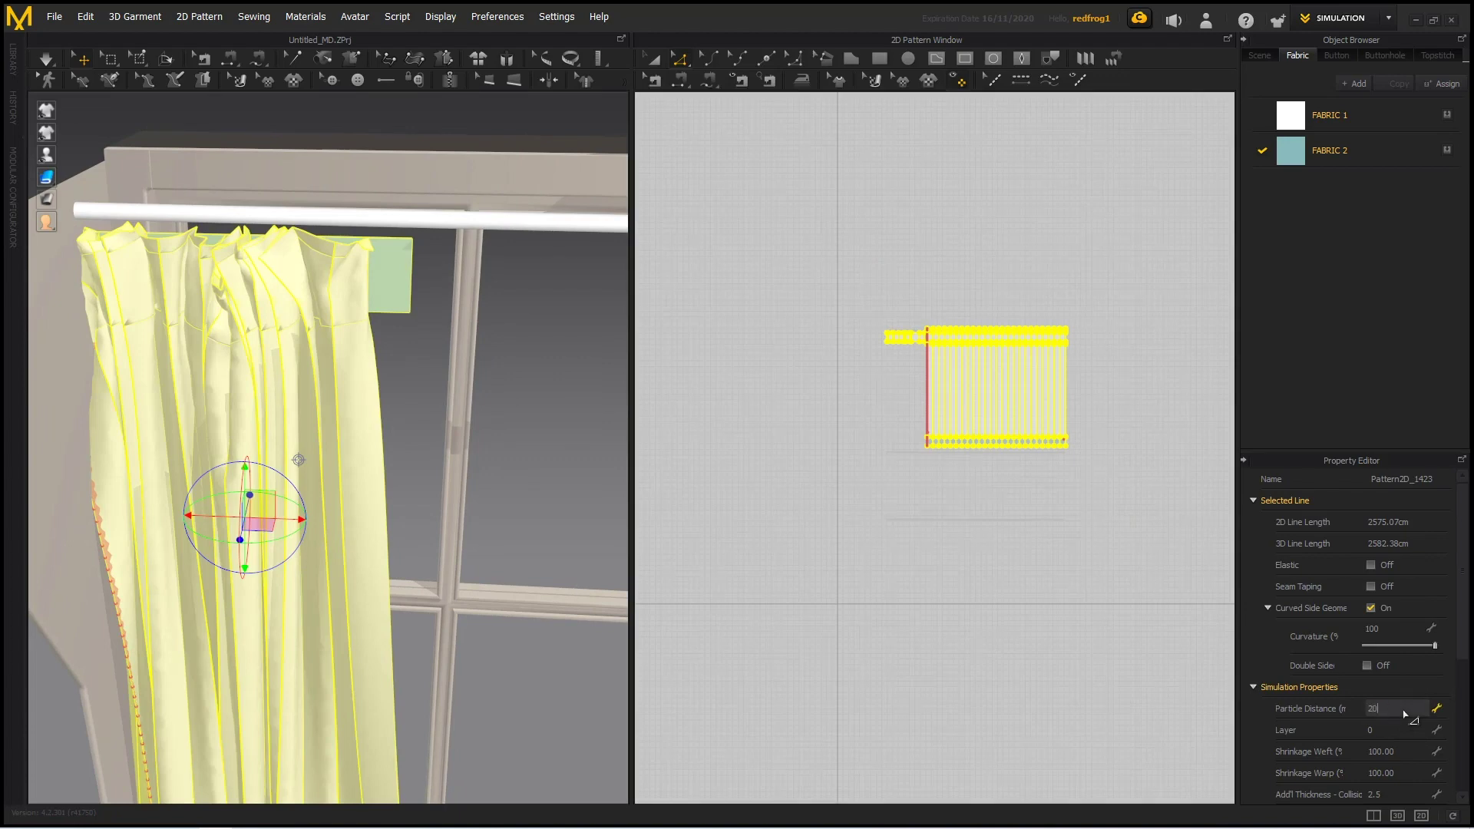
pyautogui.press('Return')
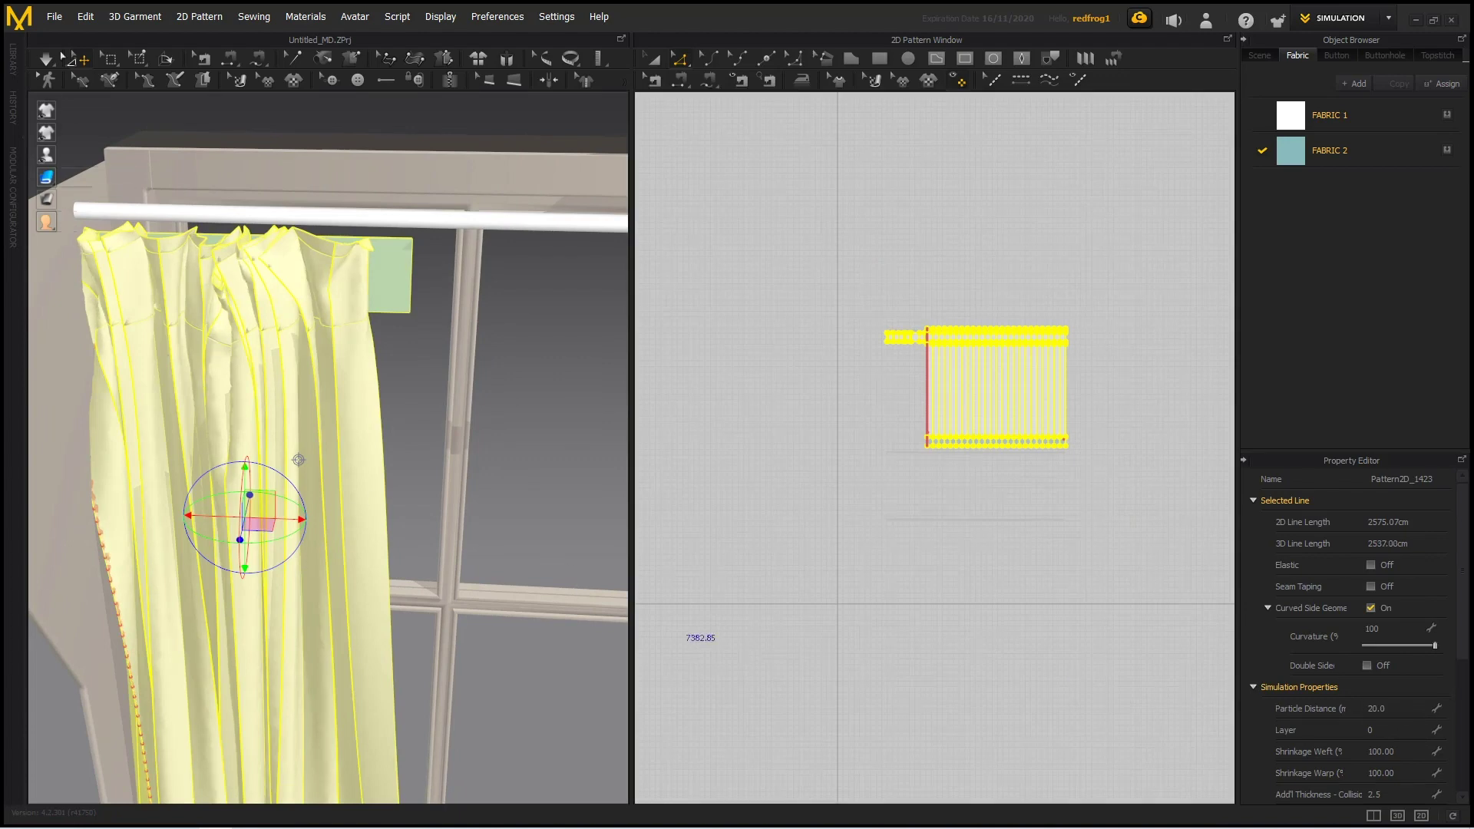
pyautogui.click(196, 129)
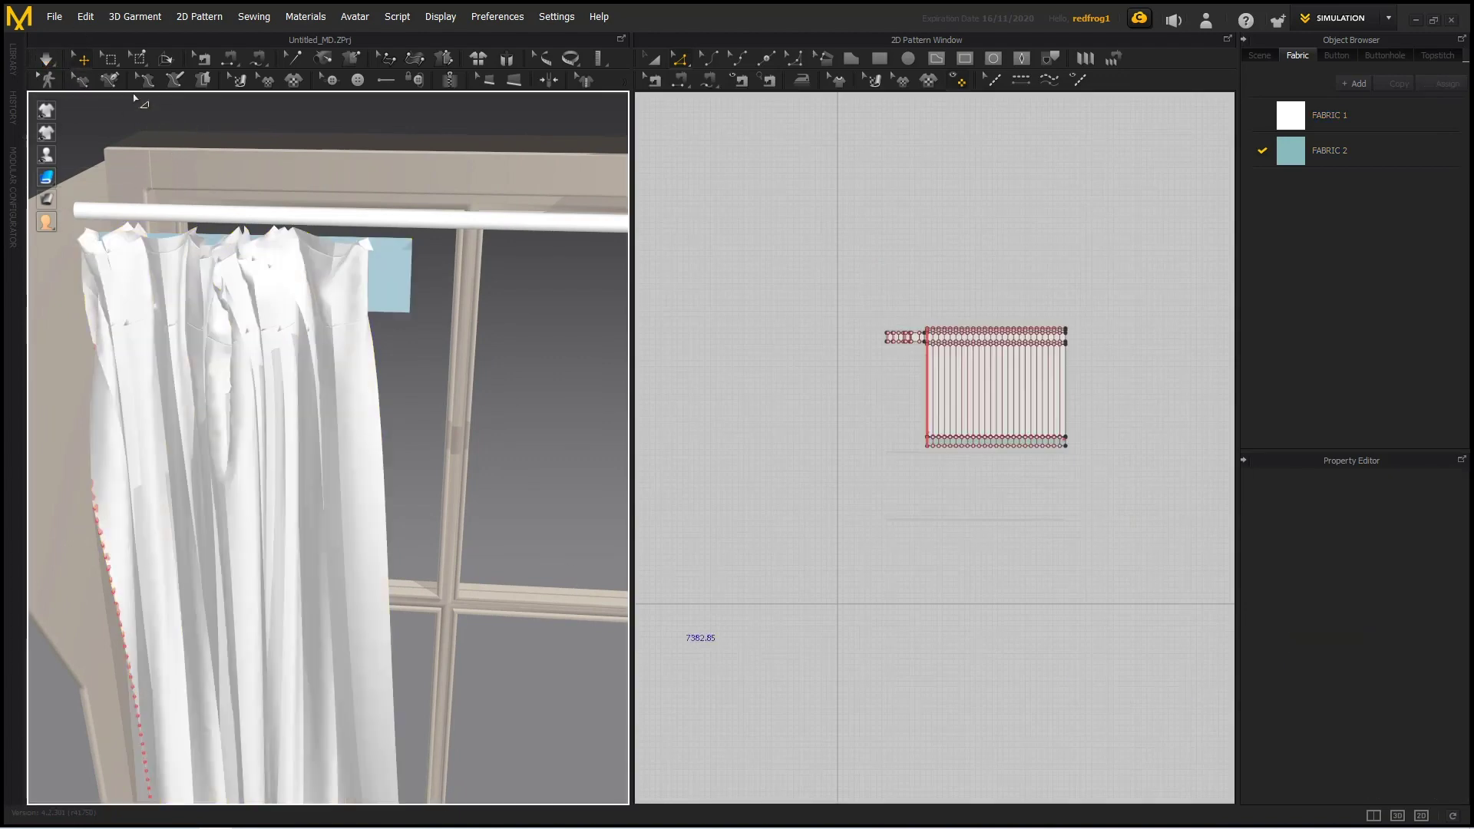
pyautogui.click(46, 60)
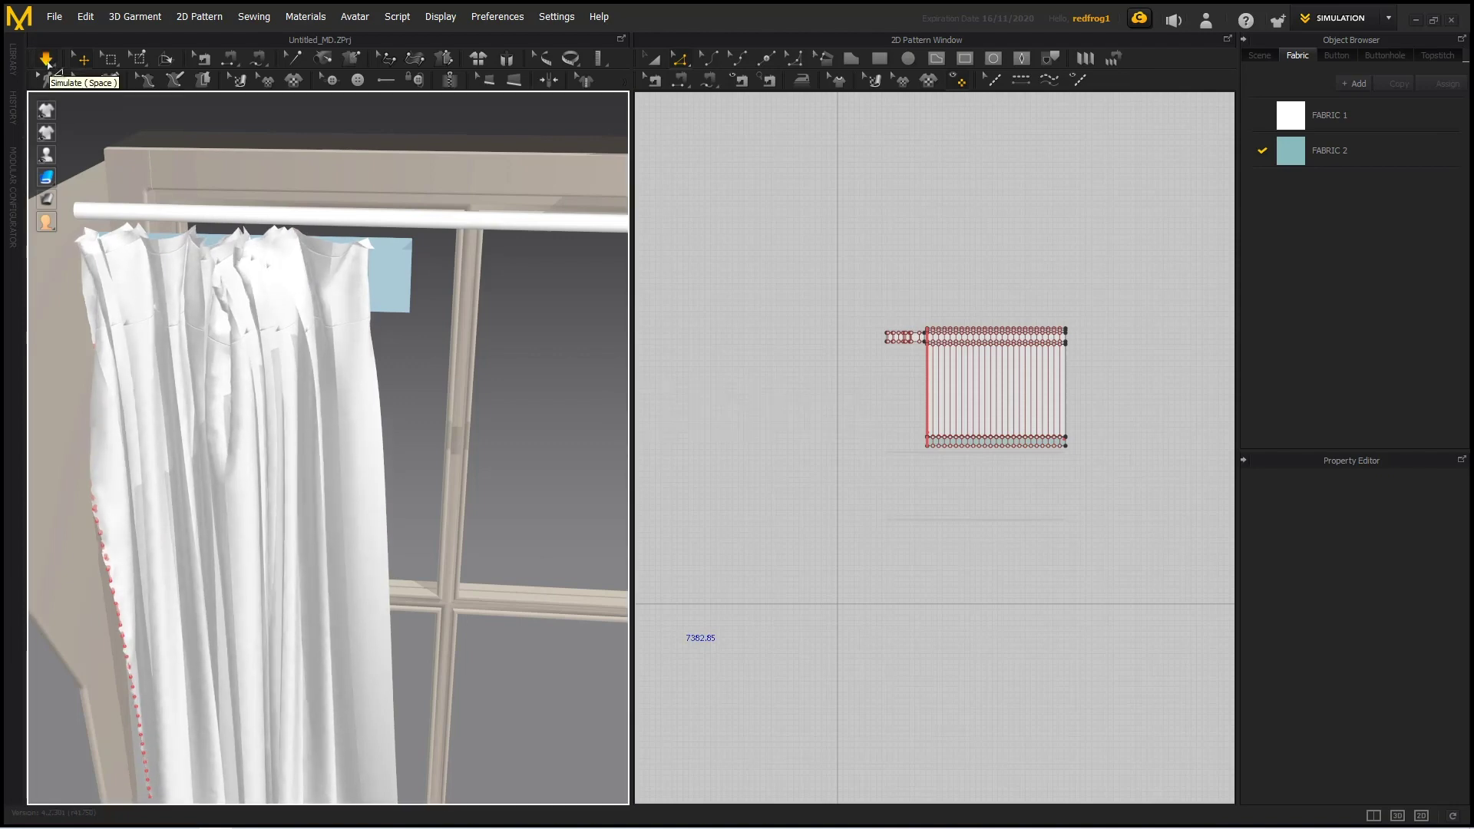
pyautogui.click(46, 60)
# Step: Change FABRIC 1's color to light grey #BFBFBF
pyautogui.click(1400, 133)
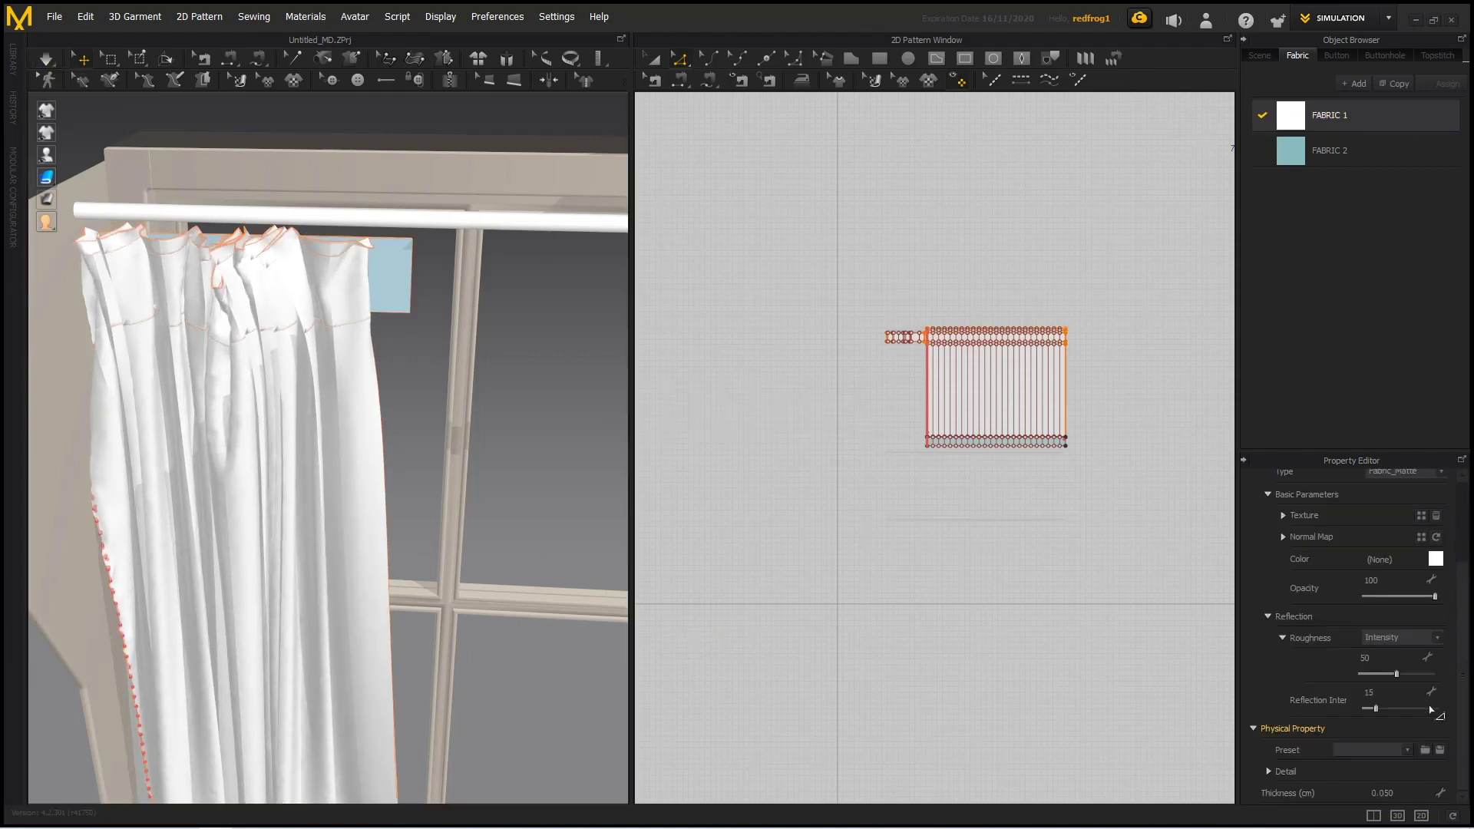
pyautogui.click(1436, 559)
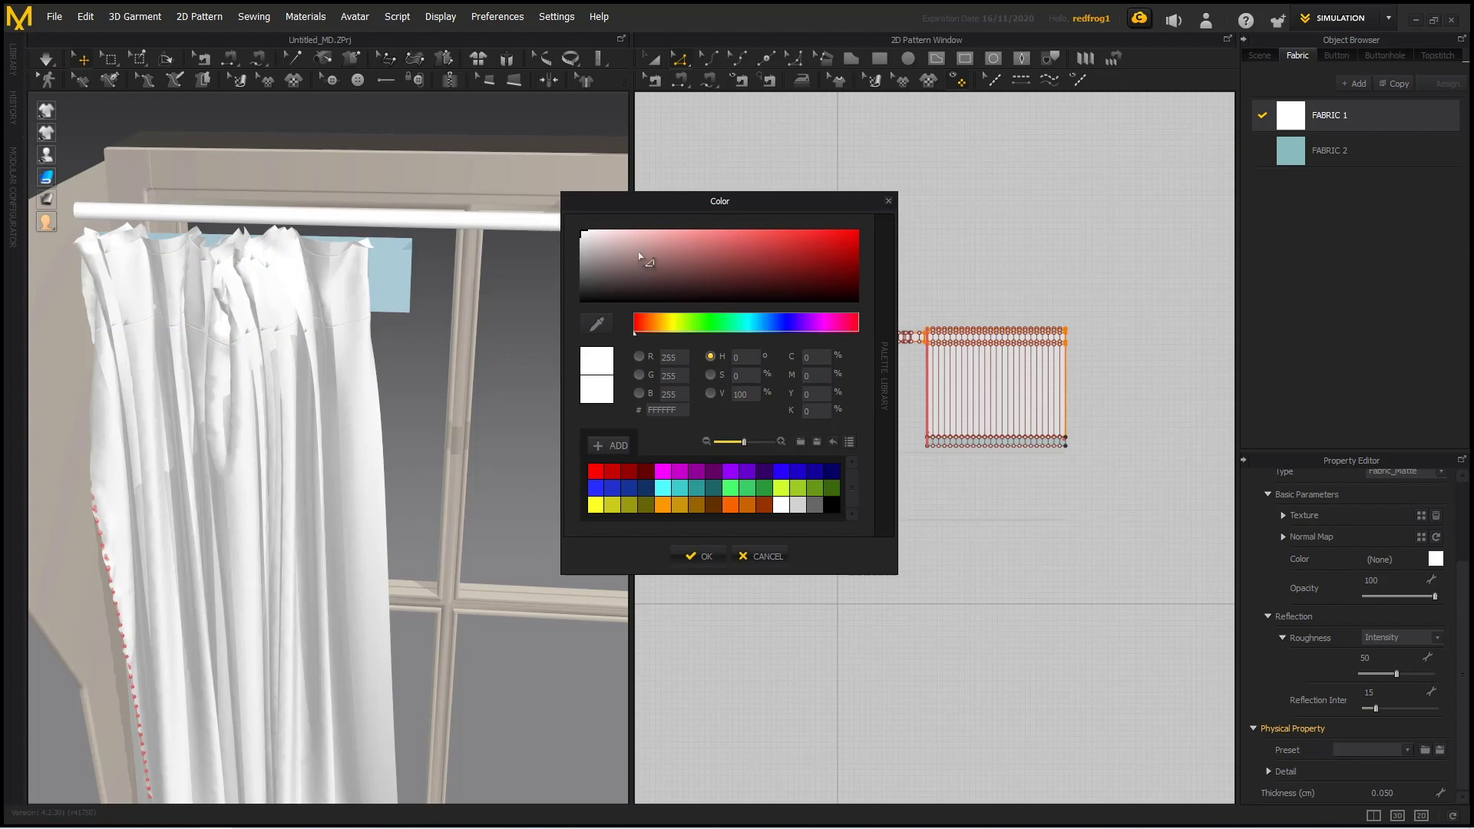
pyautogui.moveTo(642, 255)
pyautogui.mouseDown()
pyautogui.moveTo(592, 241)
pyautogui.moveTo(559, 253)
pyautogui.mouseUp()
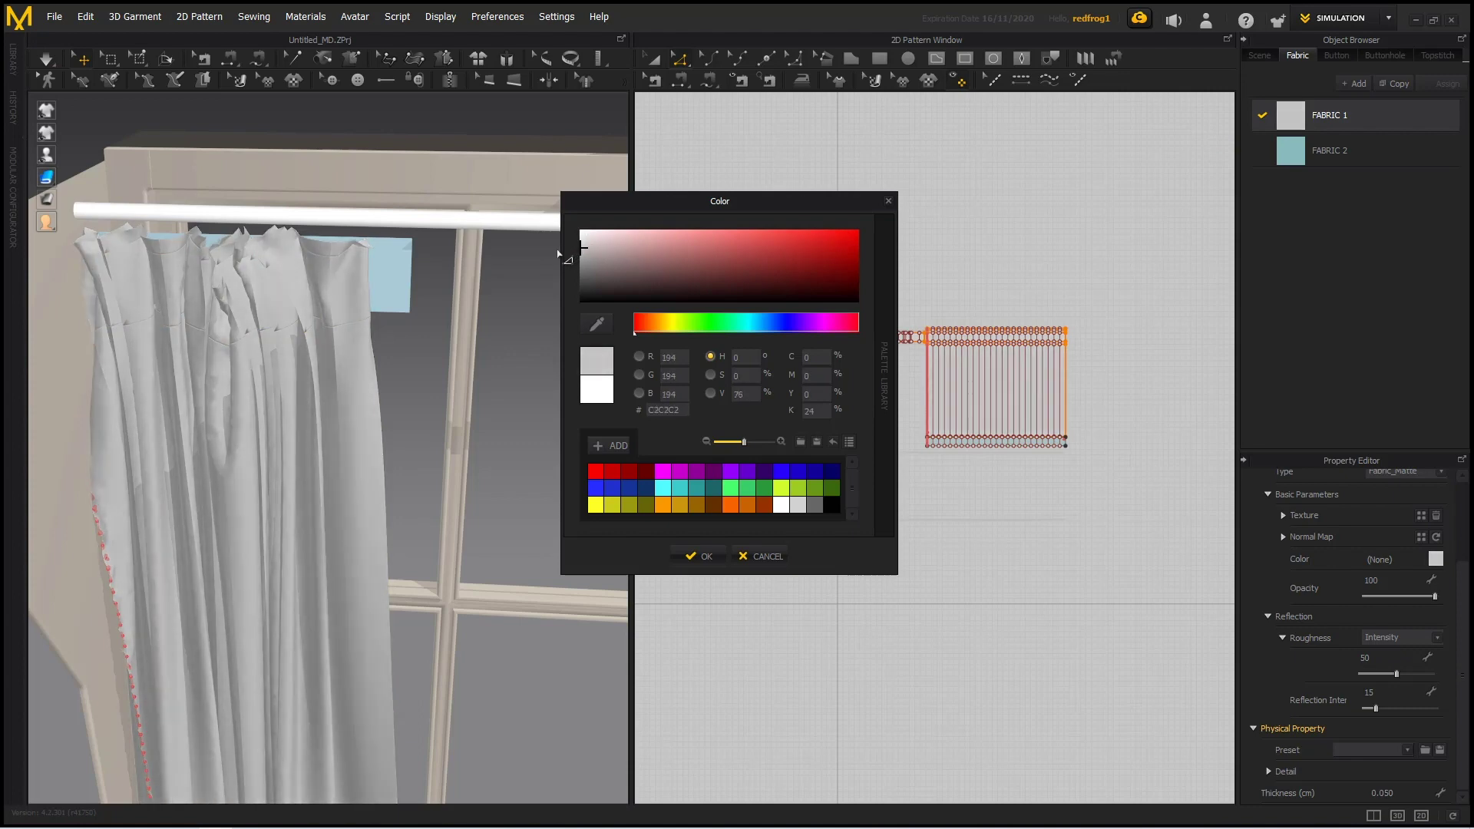
pyautogui.click(700, 557)
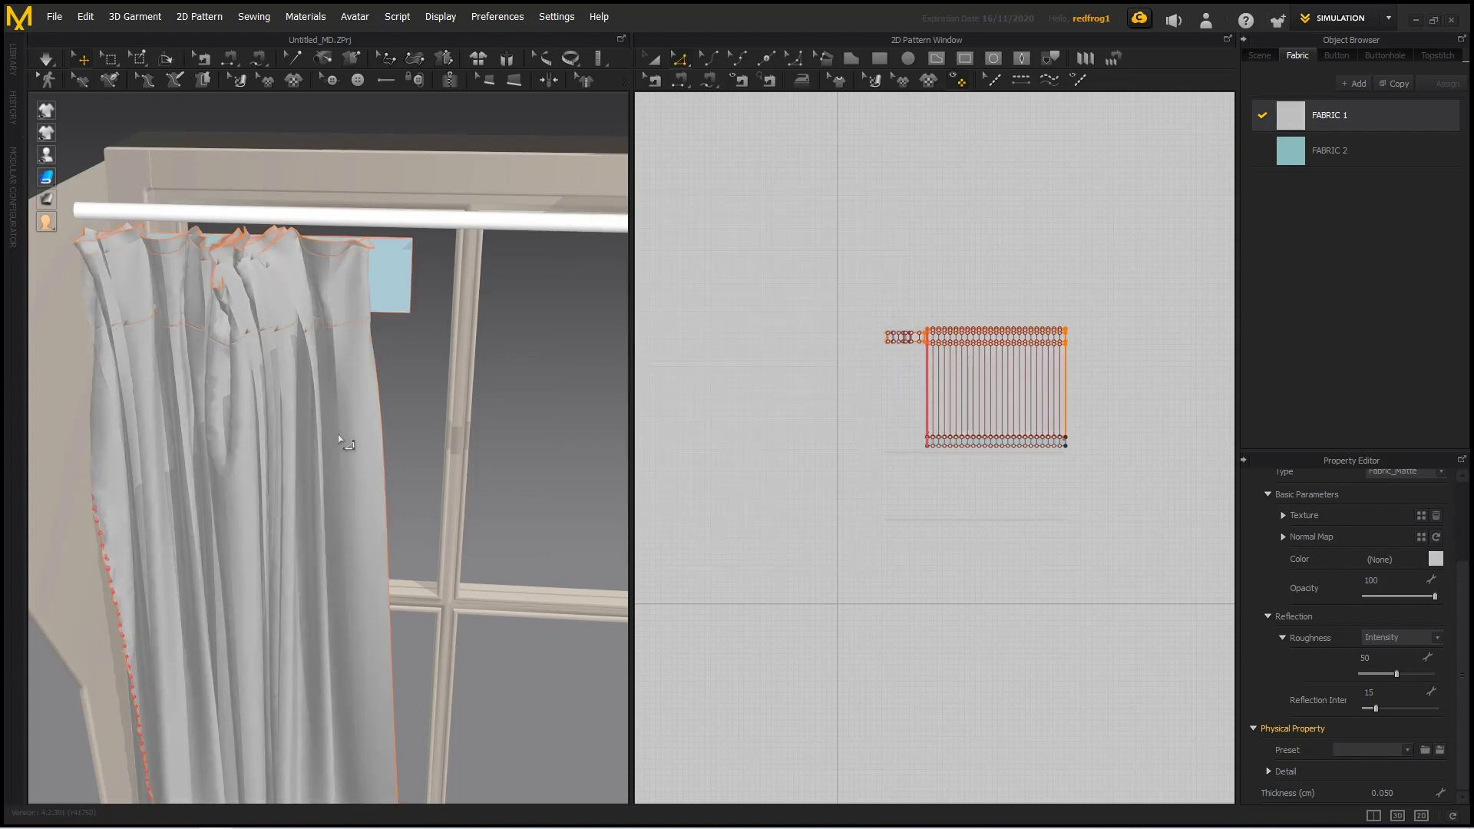
# Step: Remove the pins along the curtain's outer side edge
pyautogui.scroll(2, 415, 415)
pyautogui.moveTo(420, 398); pyautogui.dragTo(491, 348, button='middle')
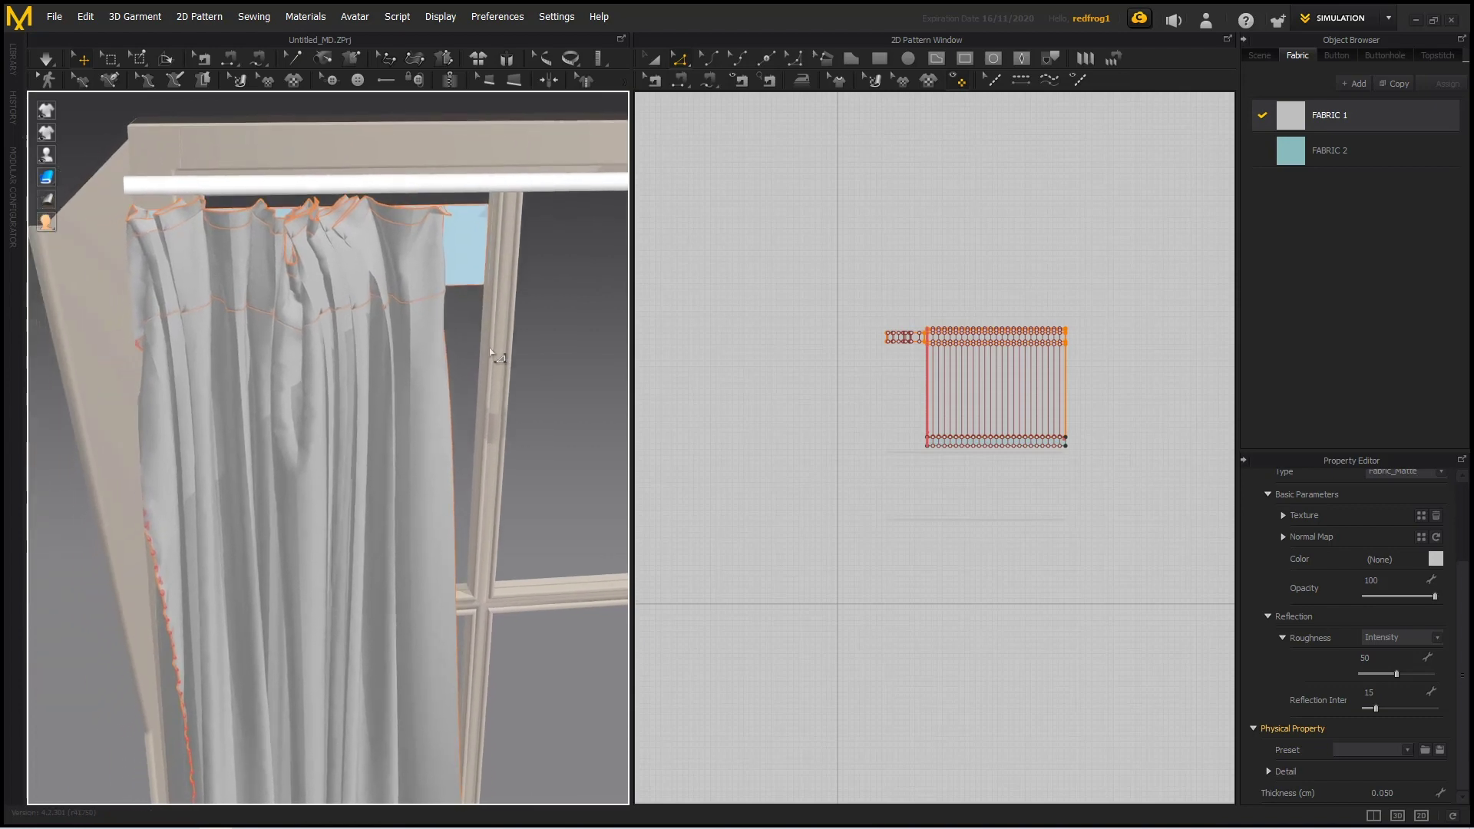
pyautogui.click(152, 553)
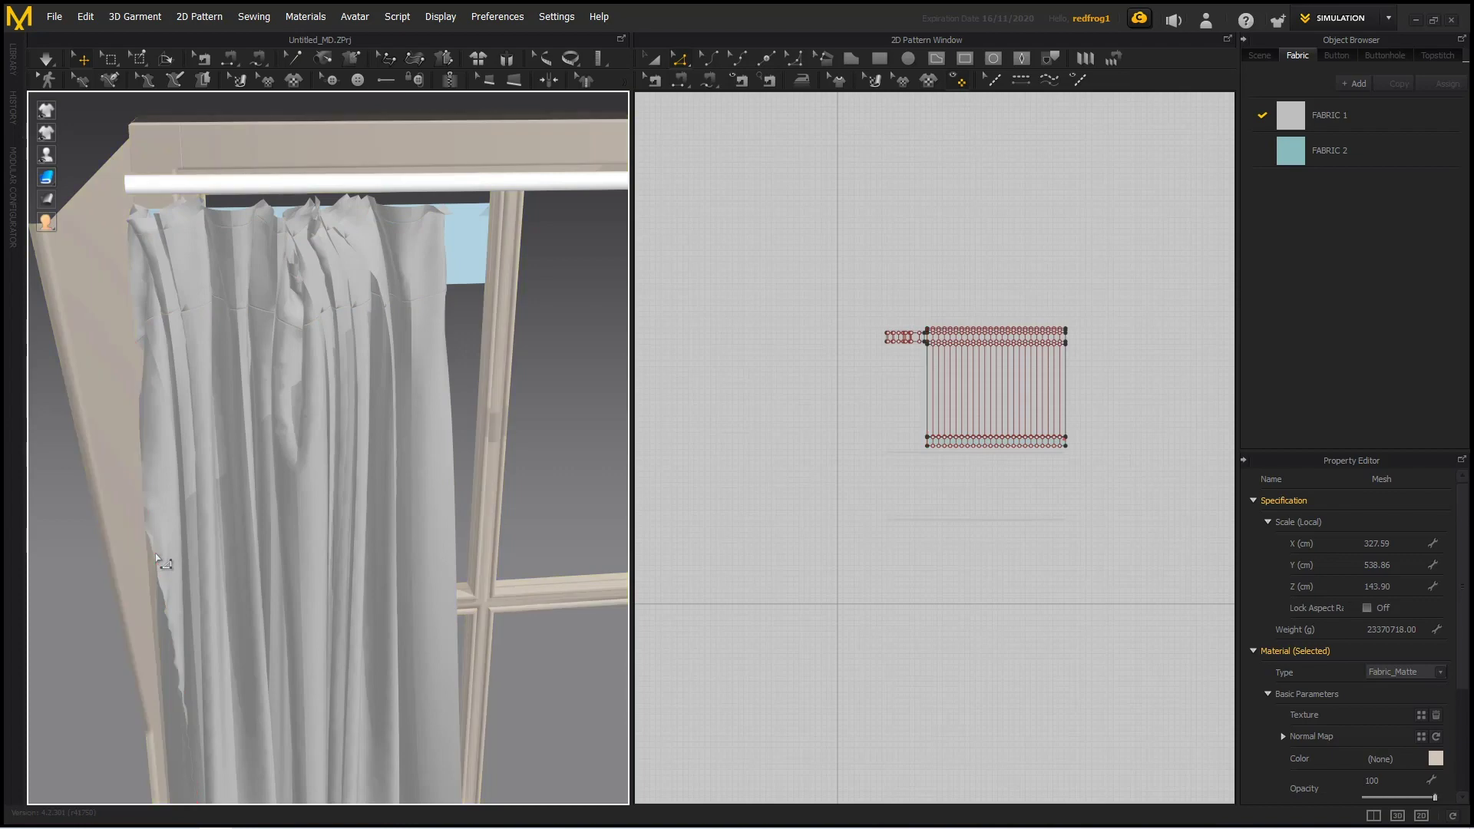
pyautogui.scroll(-5, 333, 571)
pyautogui.moveTo(305, 528); pyautogui.dragTo(335, 500, button='right')
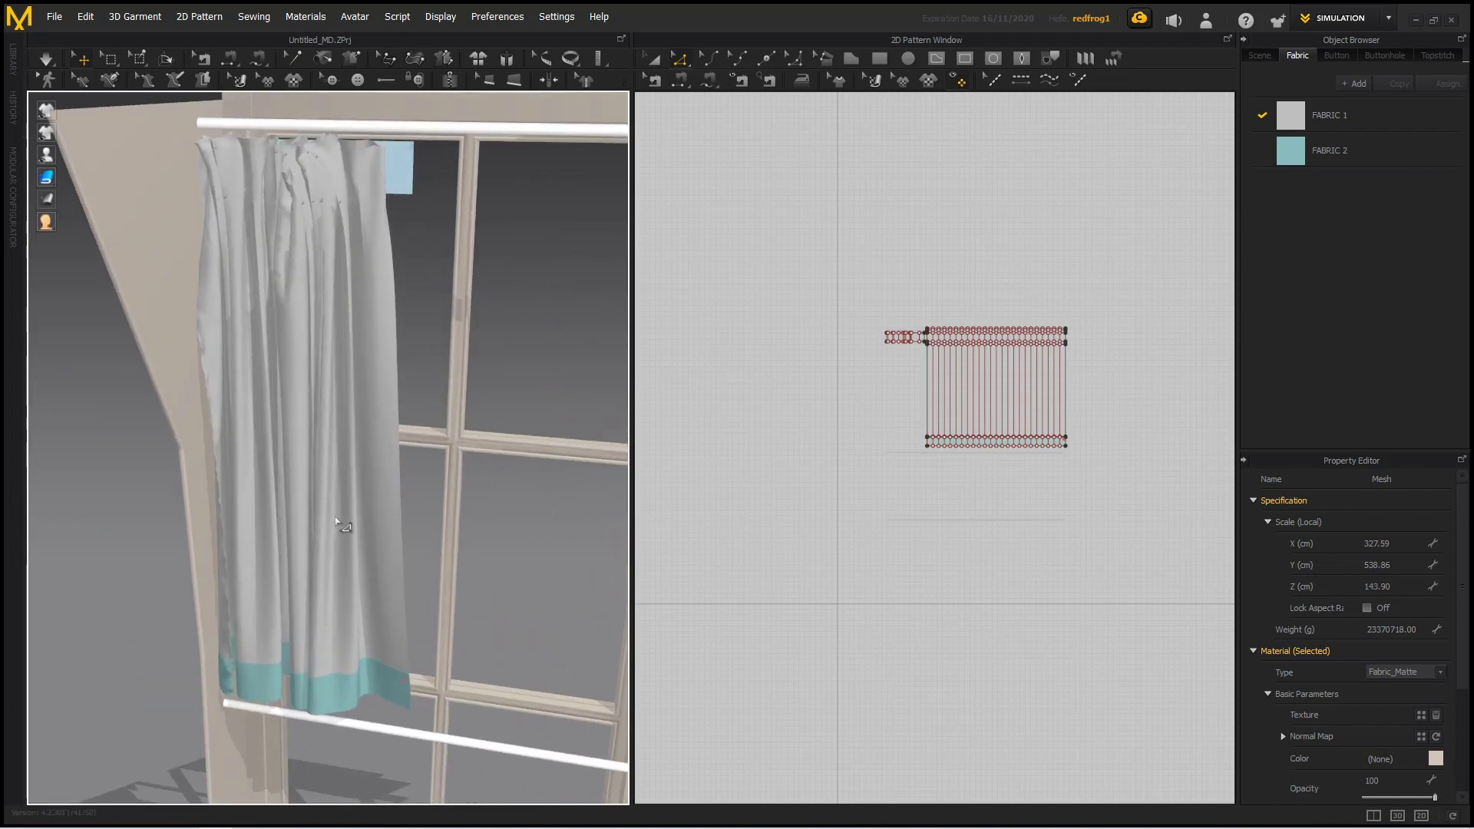
# Step: Pin the curtain mesh except a narrow strip along its outer side edge, and simulate until that free edge settles
pyautogui.click(146, 62)
pyautogui.moveTo(1112, 304); pyautogui.dragTo(953, 499)
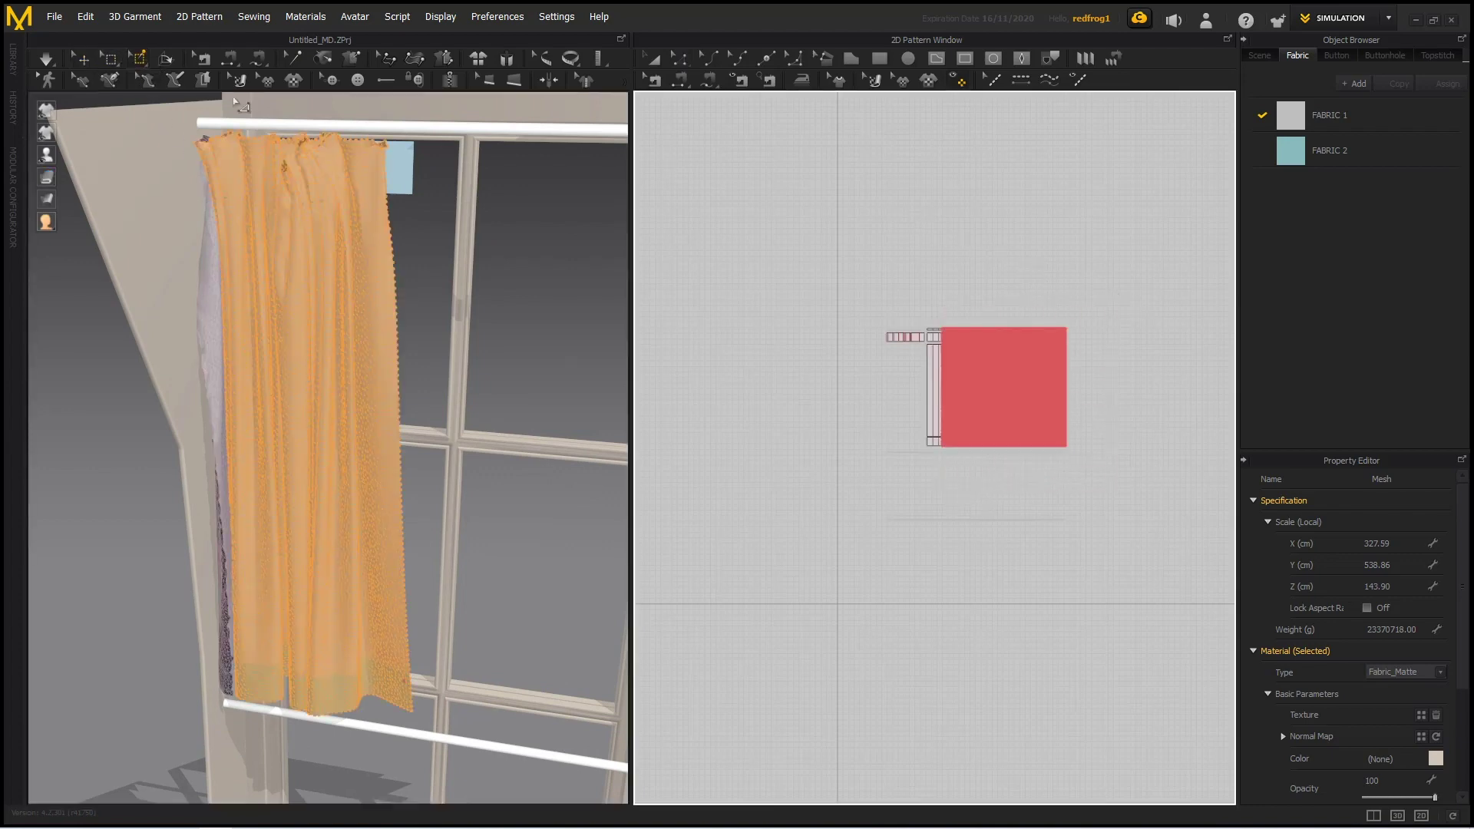
pyautogui.moveTo(537, 355); pyautogui.dragTo(427, 351, button='right')
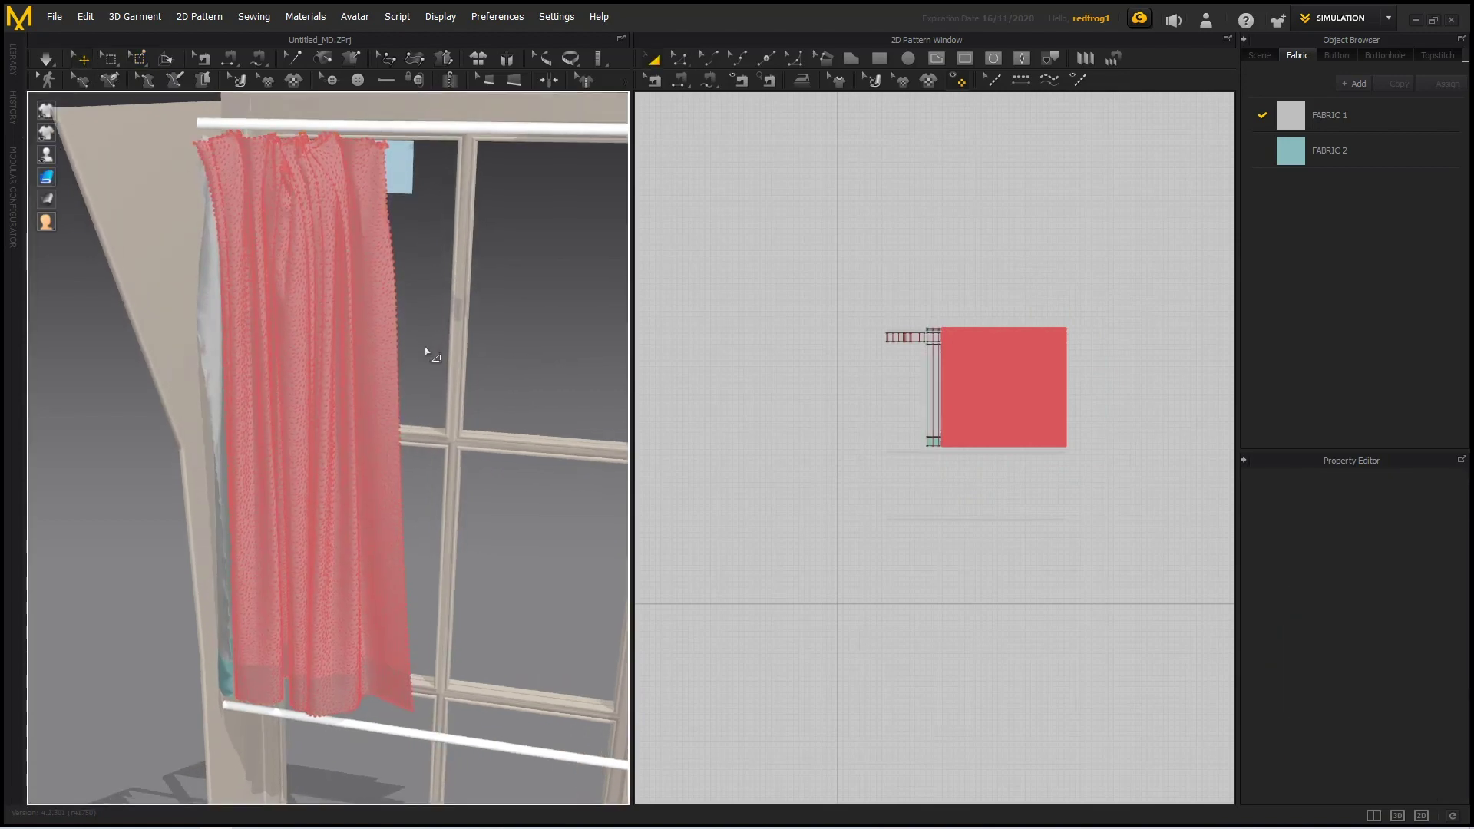
pyautogui.scroll(4, 426, 368)
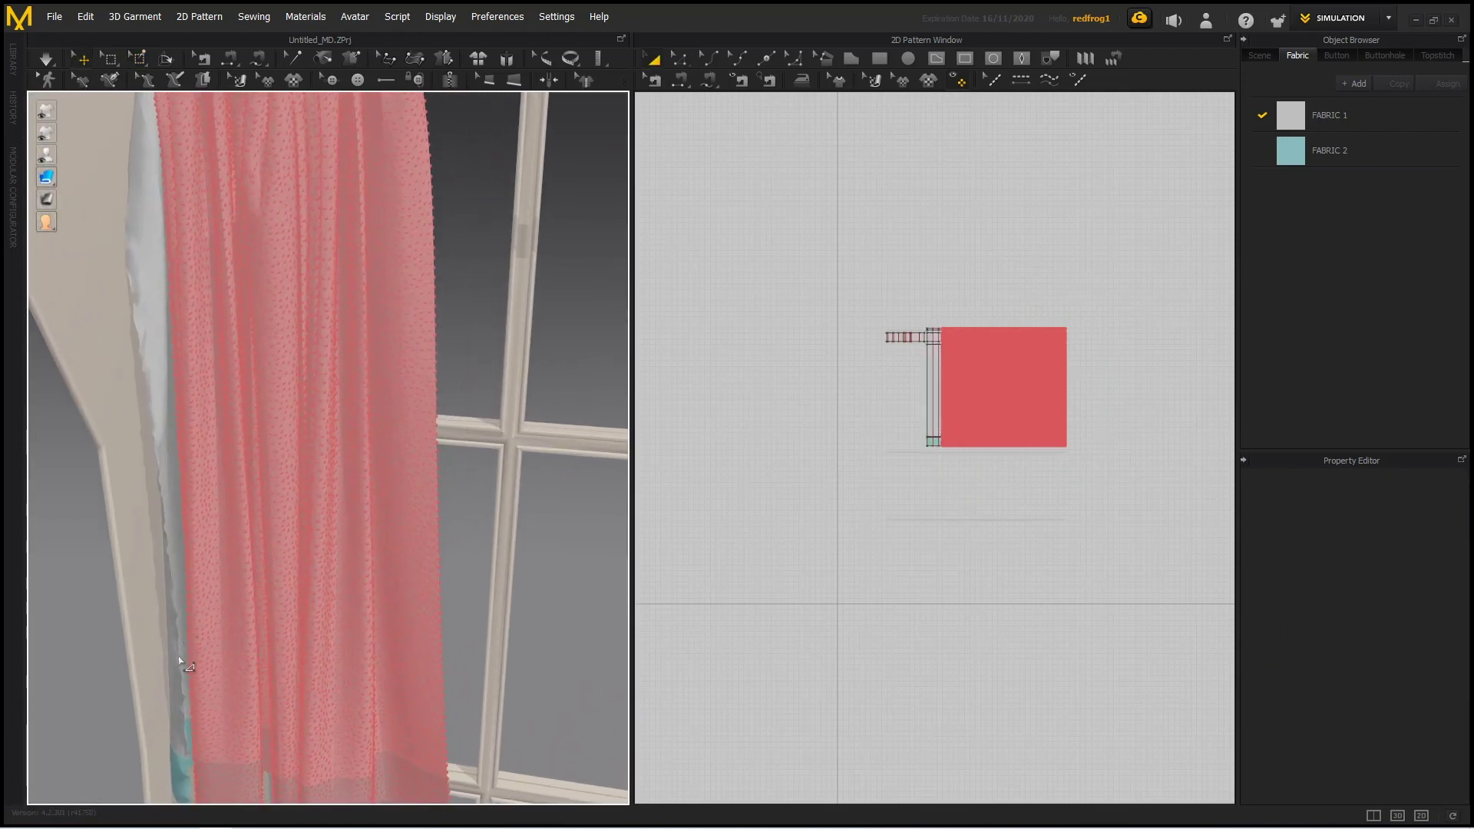
pyautogui.press('space')
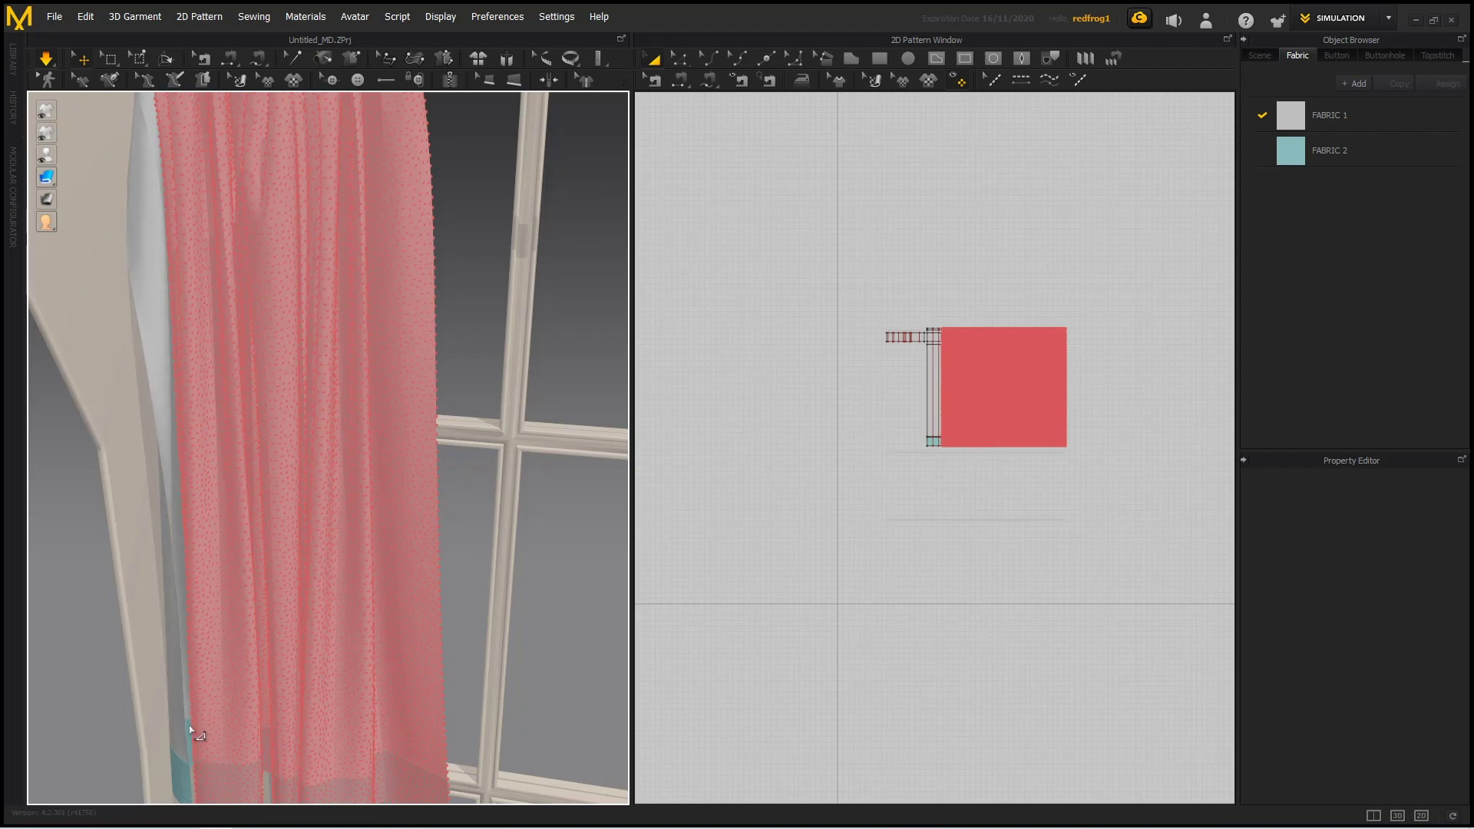
pyautogui.press('space')
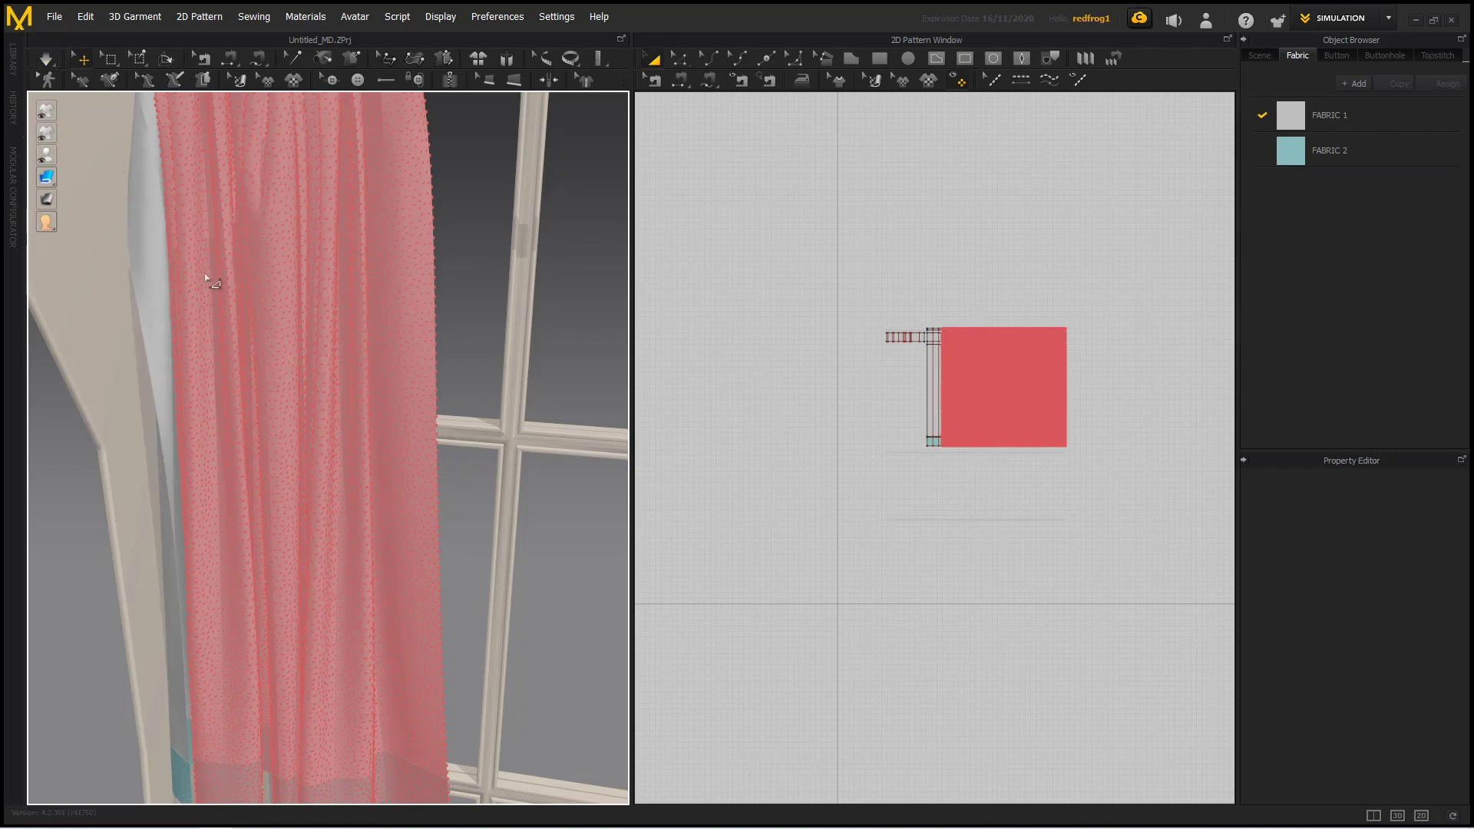
# Step: Remove the pins from the curtain mesh
pyautogui.hotkey('ctrl', 'w')
pyautogui.scroll(-5, 513, 600)
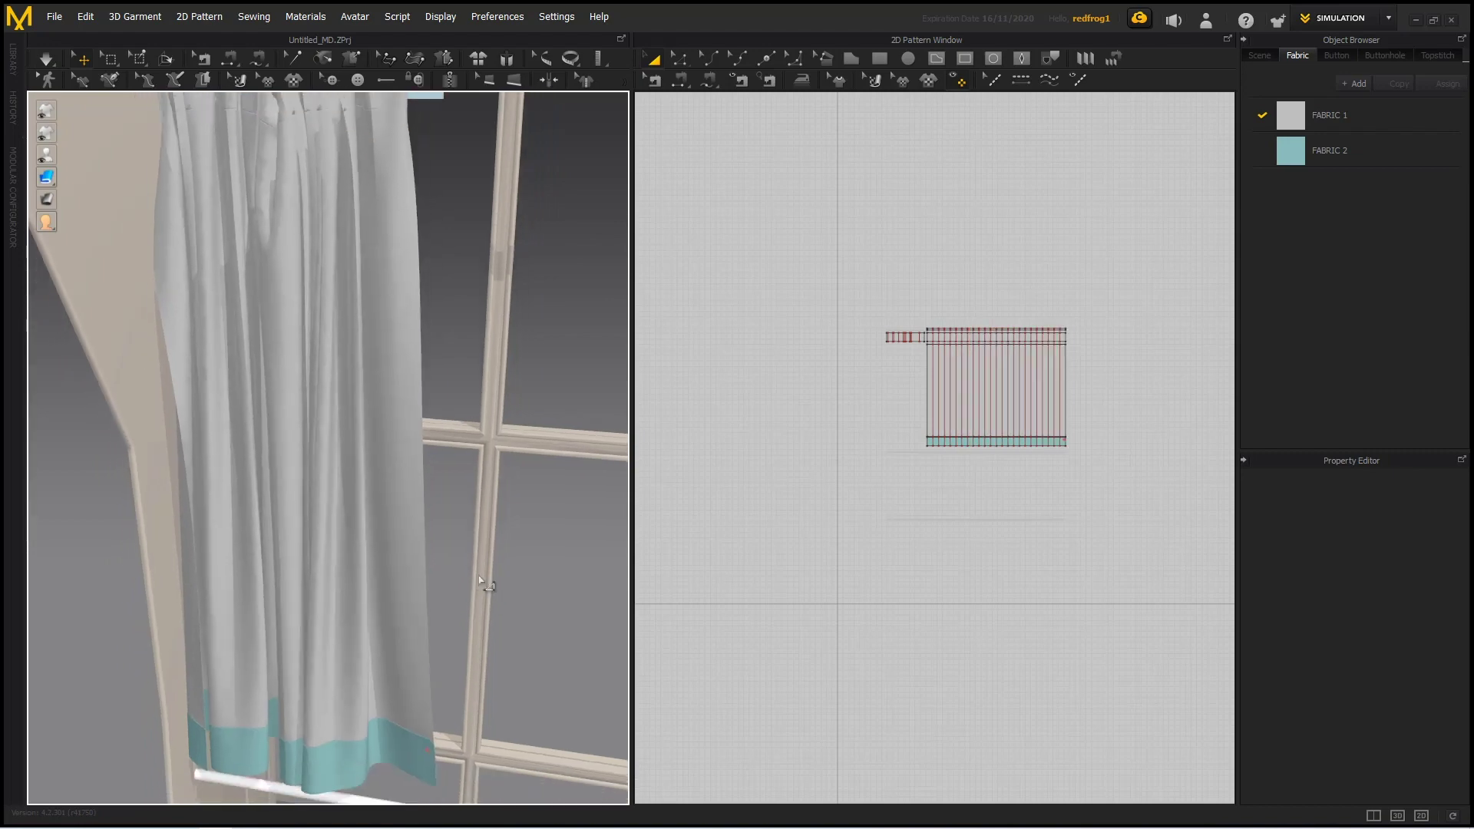
pyautogui.moveTo(446, 538); pyautogui.dragTo(486, 537, button='right')
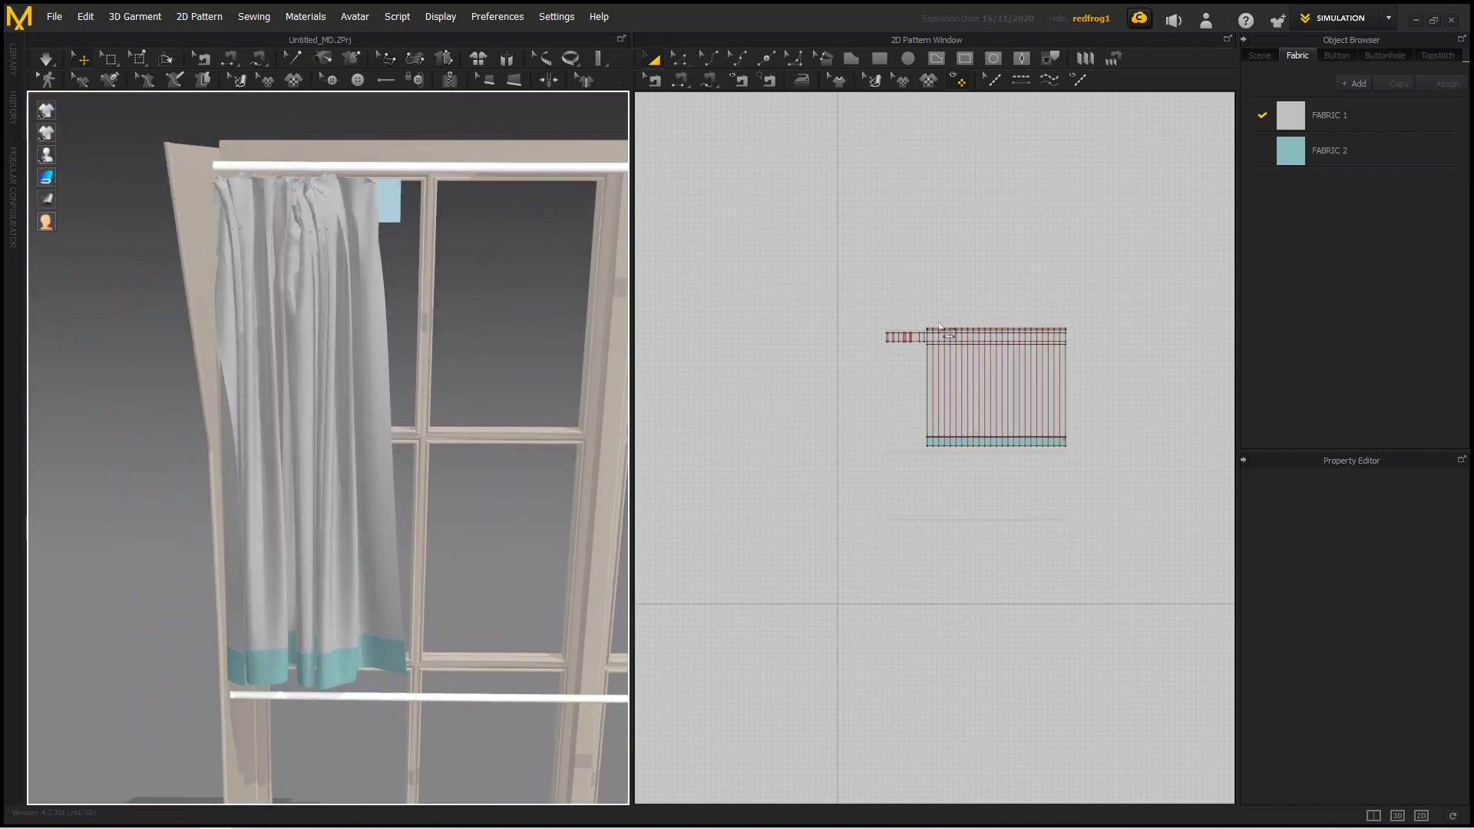
# Step: Set the particle distance of all curtain pattern pieces to 10 and simulate the curtain
pyautogui.press('z')
pyautogui.moveTo(848, 268); pyautogui.dragTo(1167, 516)
pyautogui.click(1399, 709)
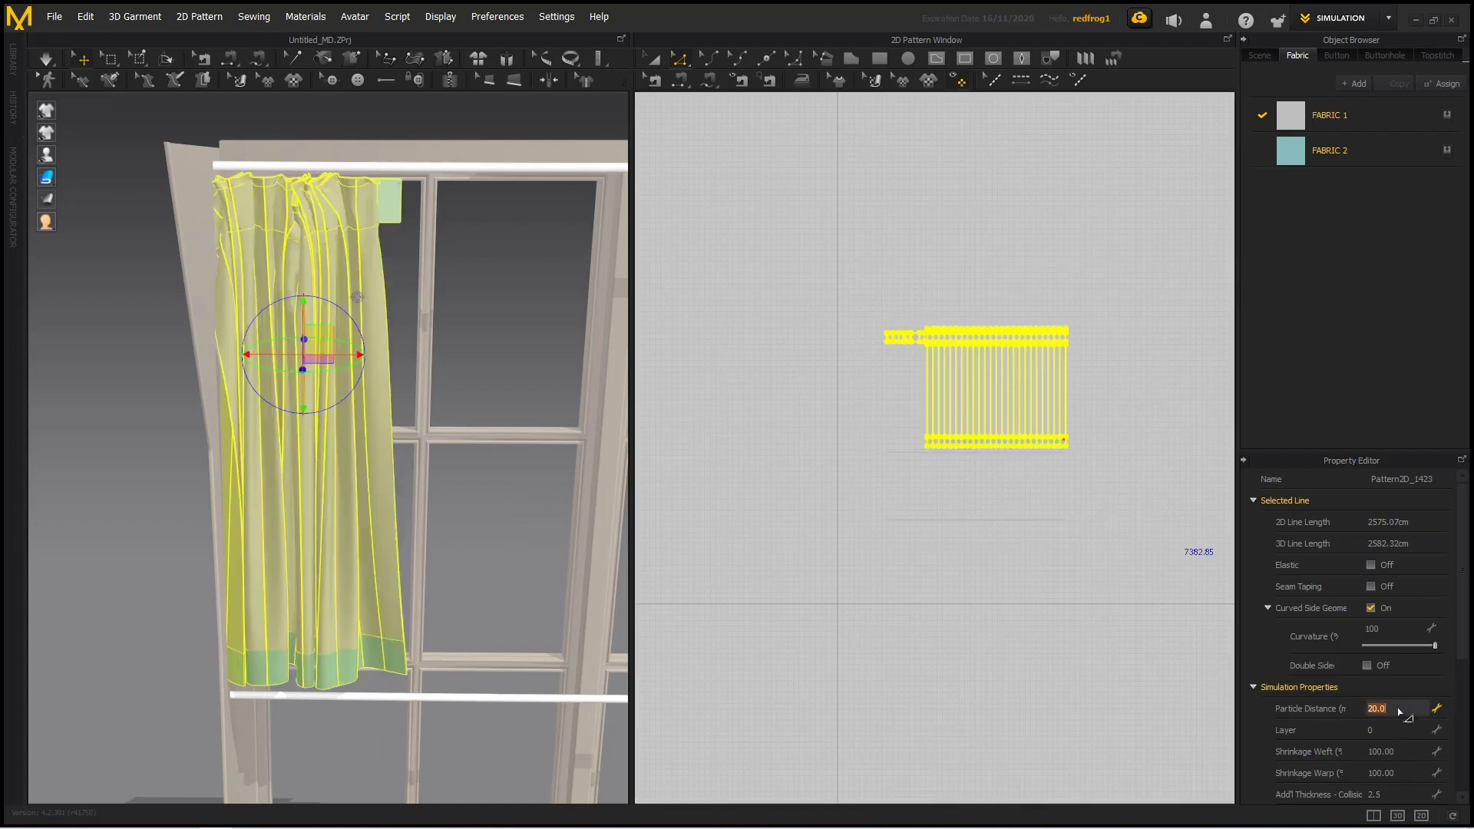
pyautogui.press('Return')
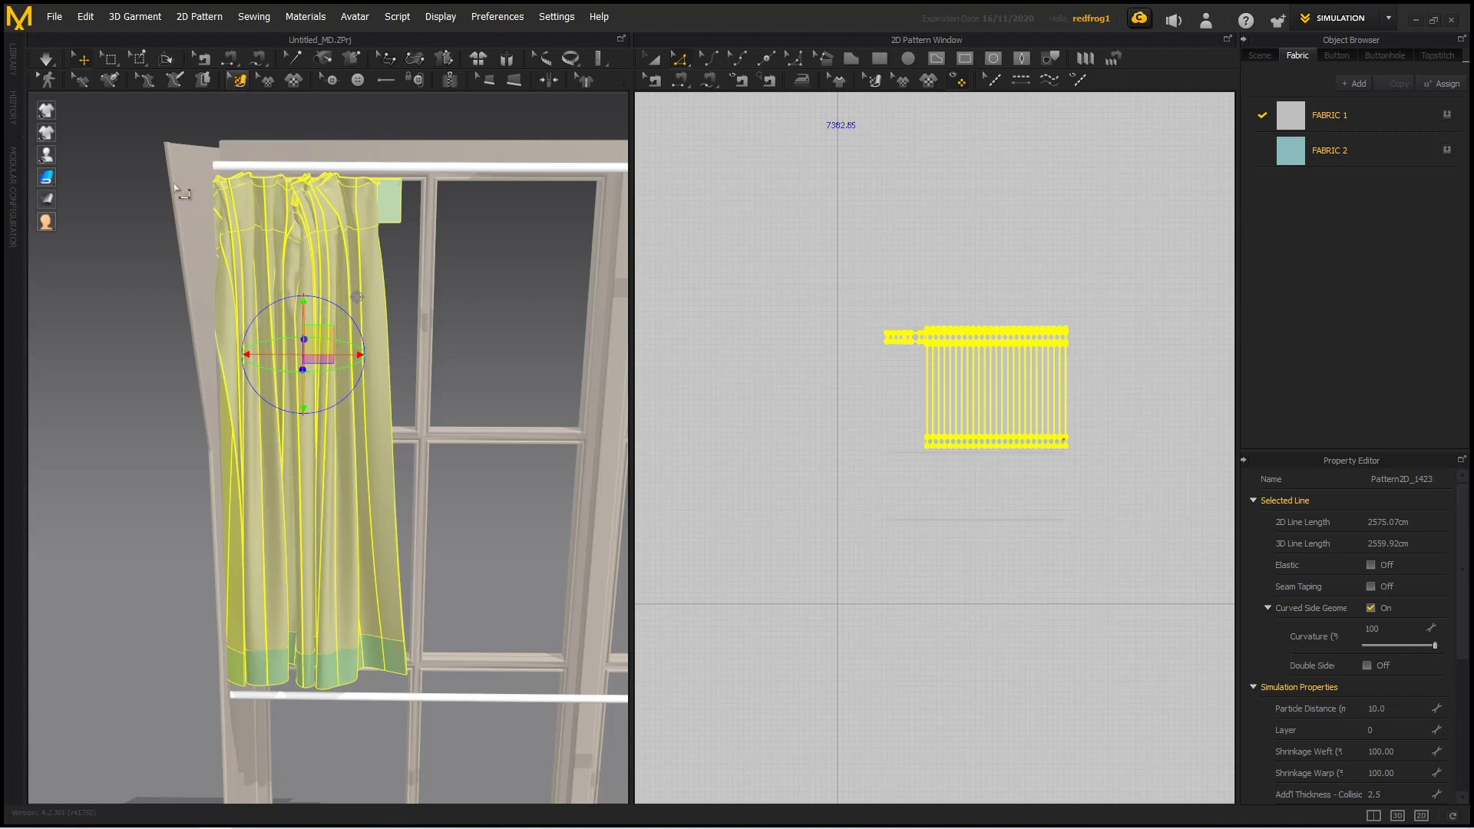
pyautogui.click(98, 135)
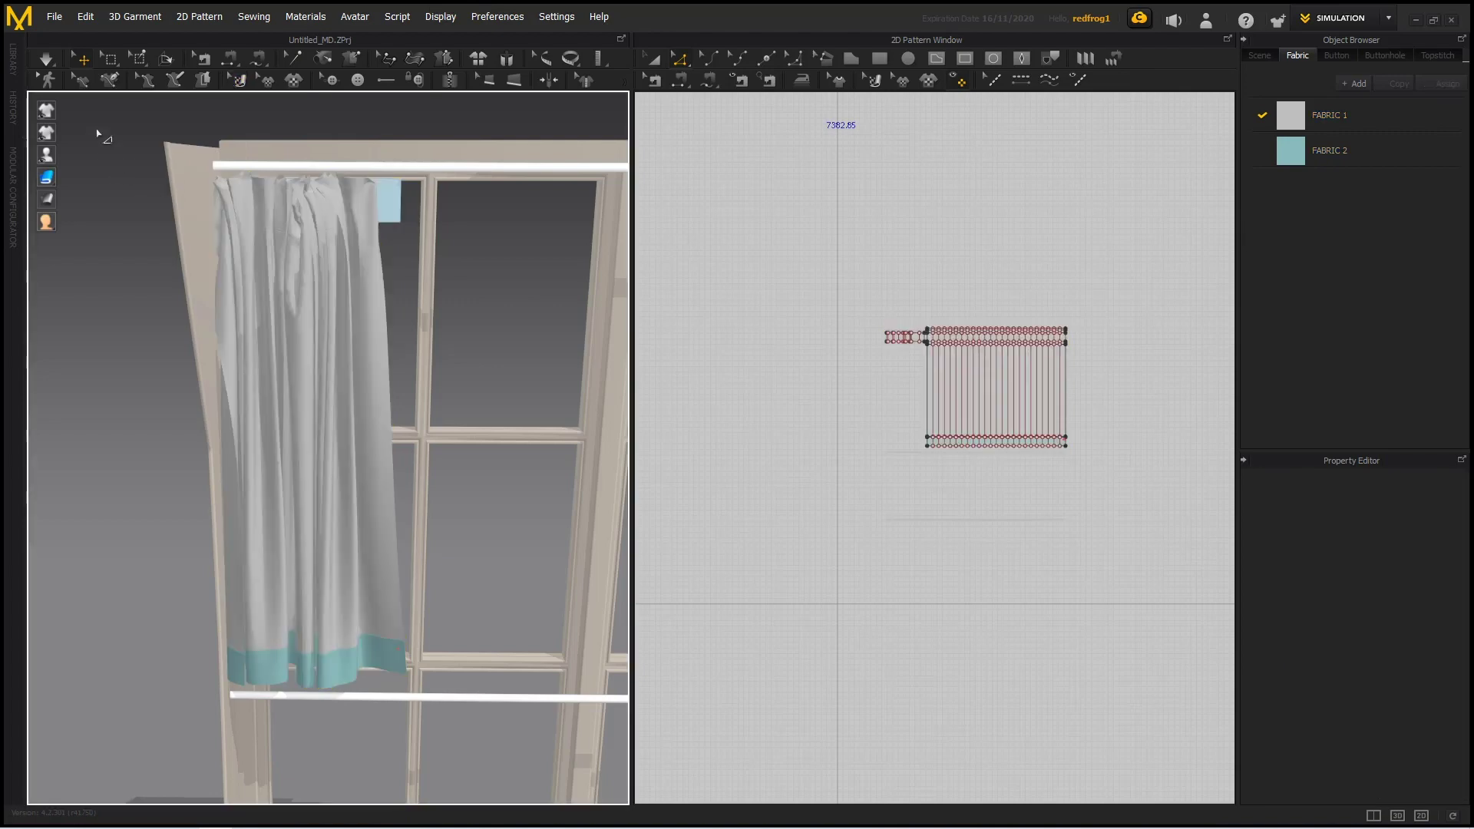
pyautogui.click(49, 62)
pyautogui.click(49, 61)
# Step: Inspect the teal strip's free lower corner and the curtain folds up close while simulating briefly
pyautogui.scroll(2, 409, 721)
pyautogui.moveTo(417, 710); pyautogui.dragTo(386, 500, button='middle')
pyautogui.scroll(1, 388, 503)
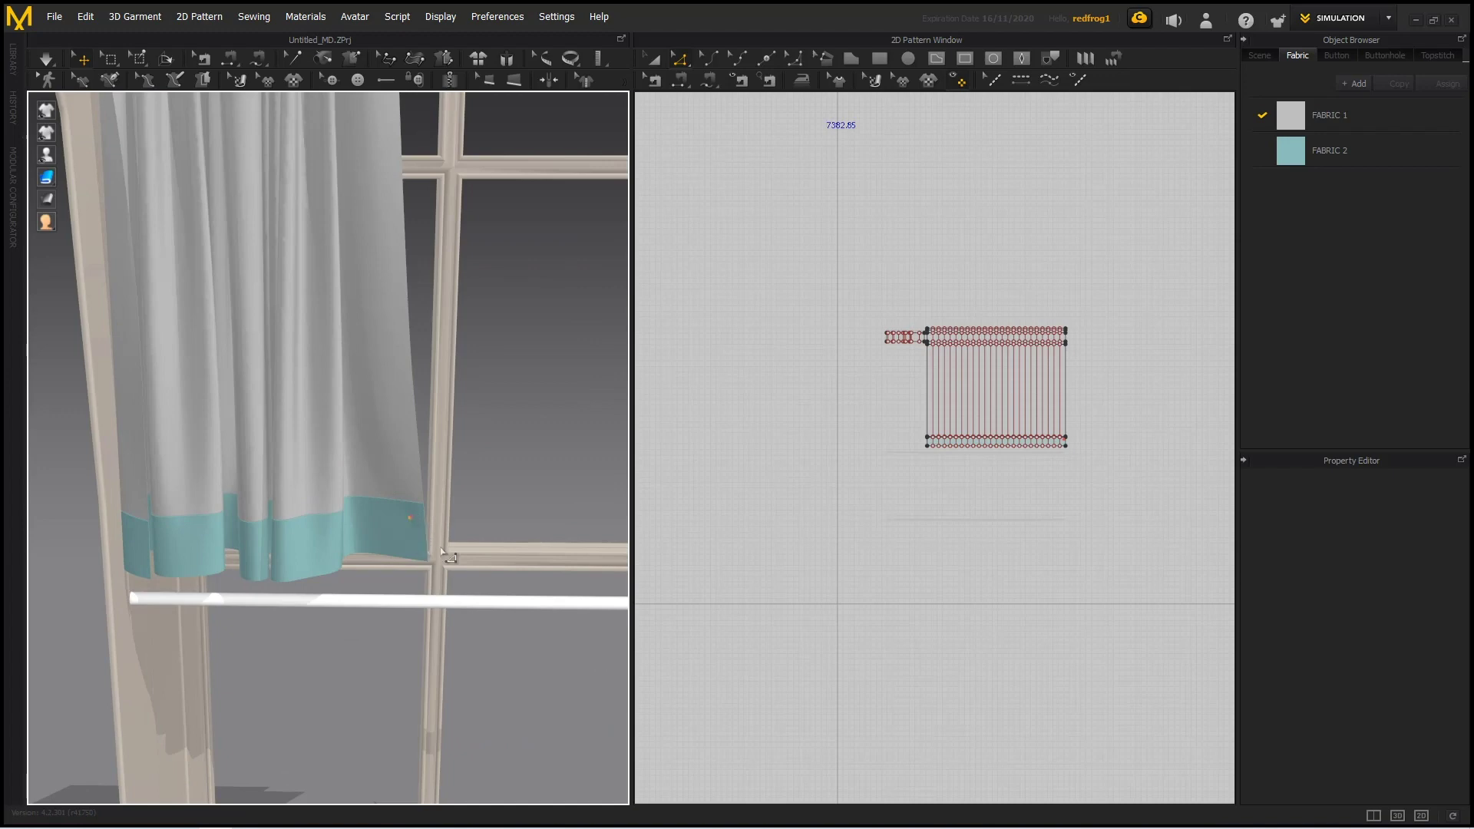
pyautogui.scroll(3, 437, 557)
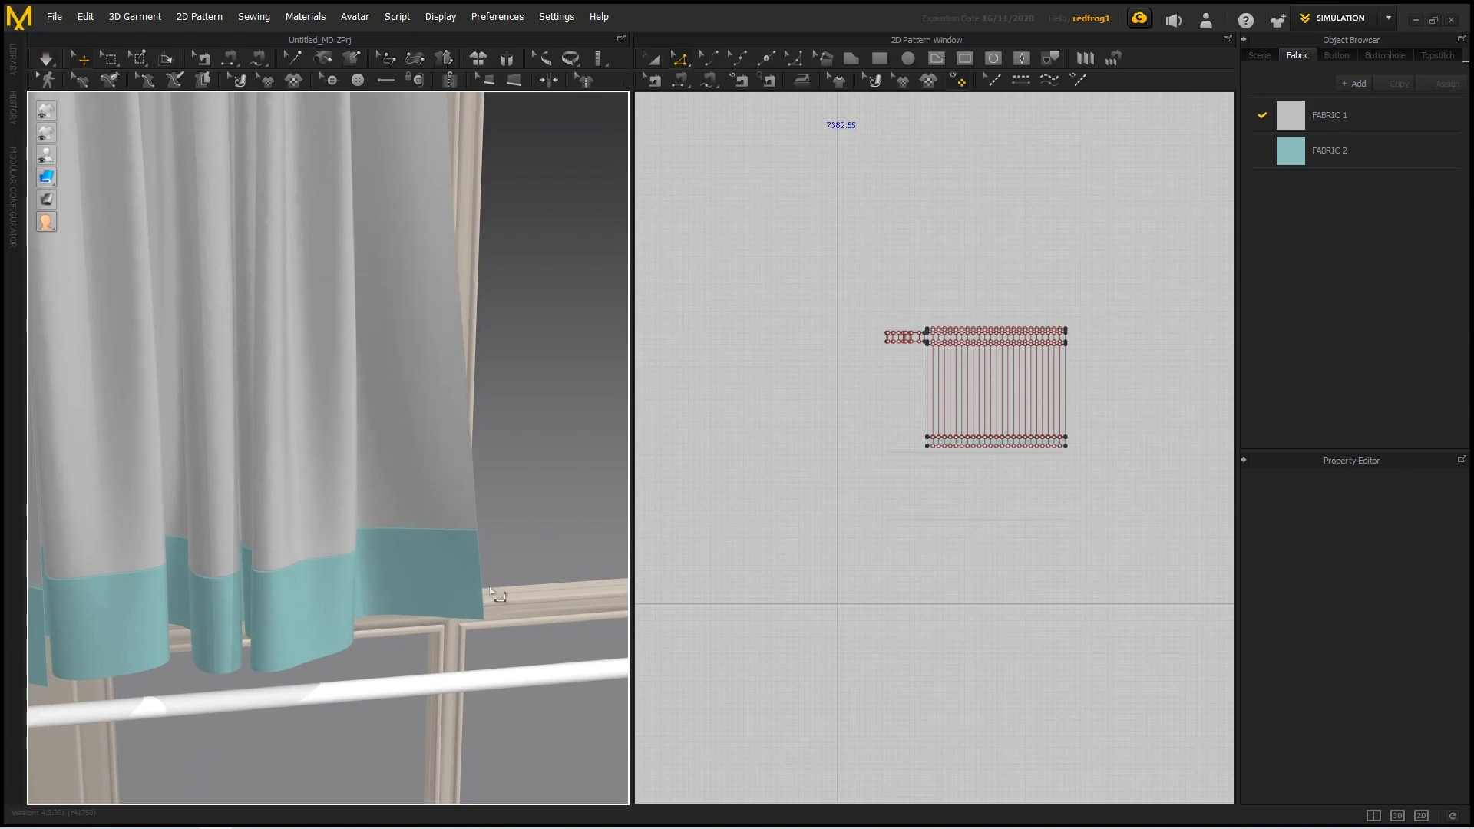
pyautogui.press('space')
pyautogui.scroll(-4, 444, 547)
pyautogui.moveTo(400, 556); pyautogui.dragTo(366, 564, button='right')
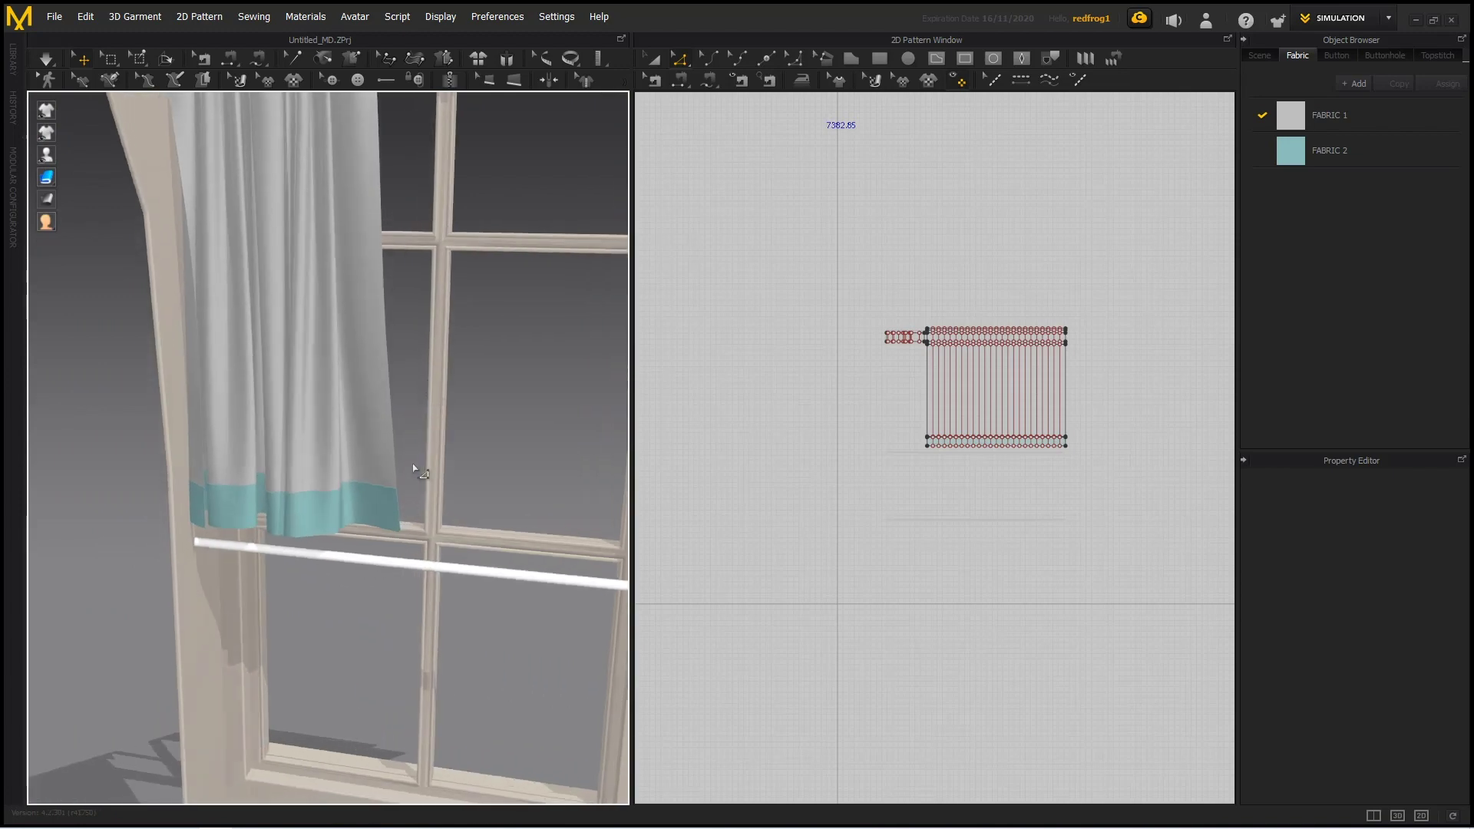
pyautogui.moveTo(416, 470); pyautogui.dragTo(402, 625, button='middle')
pyautogui.scroll(-1, 430, 527)
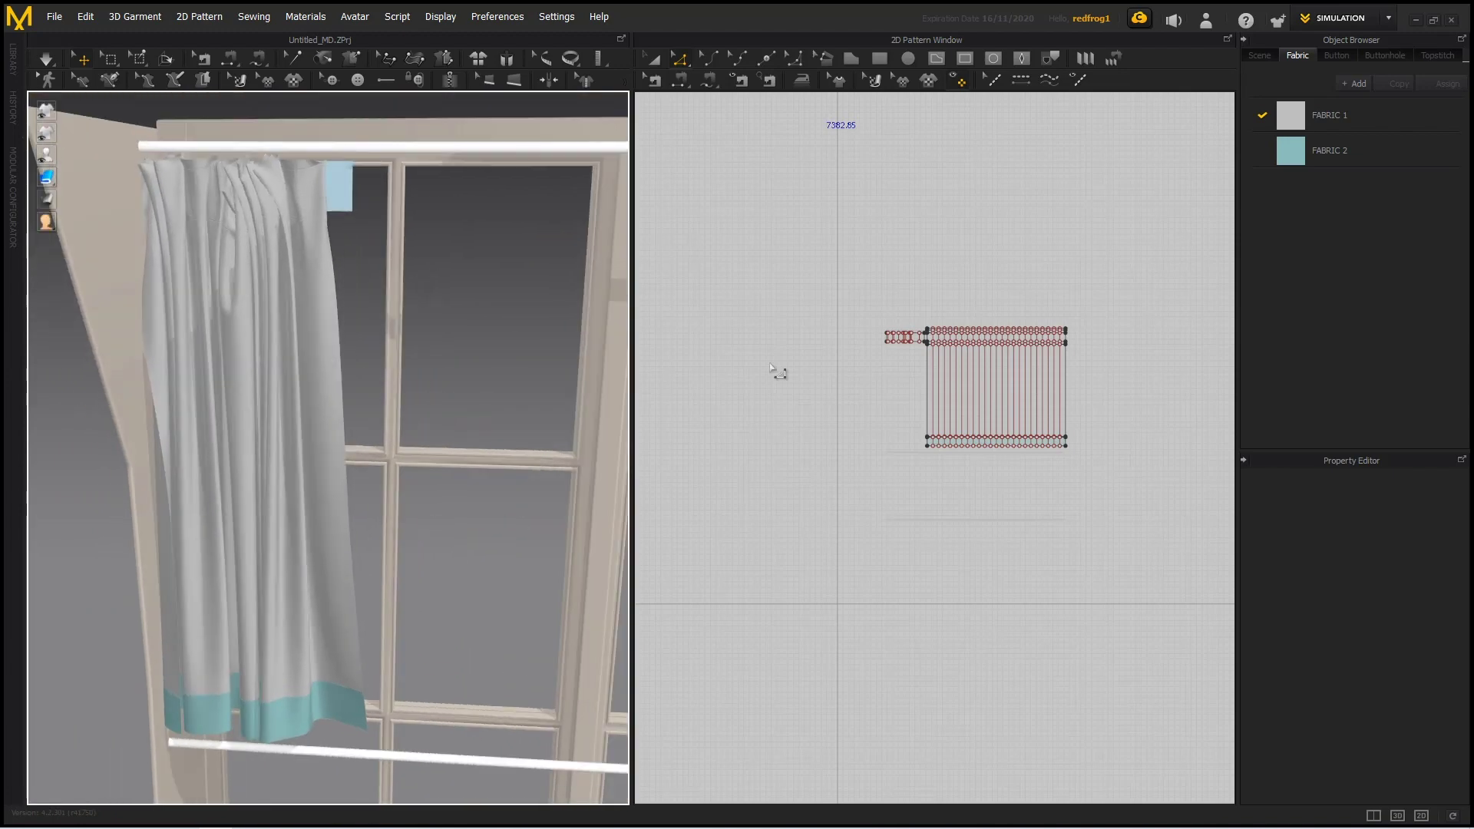
# Step: Set FABRIC 1's color to a warm cream, #F5F3DA
pyautogui.click(1329, 116)
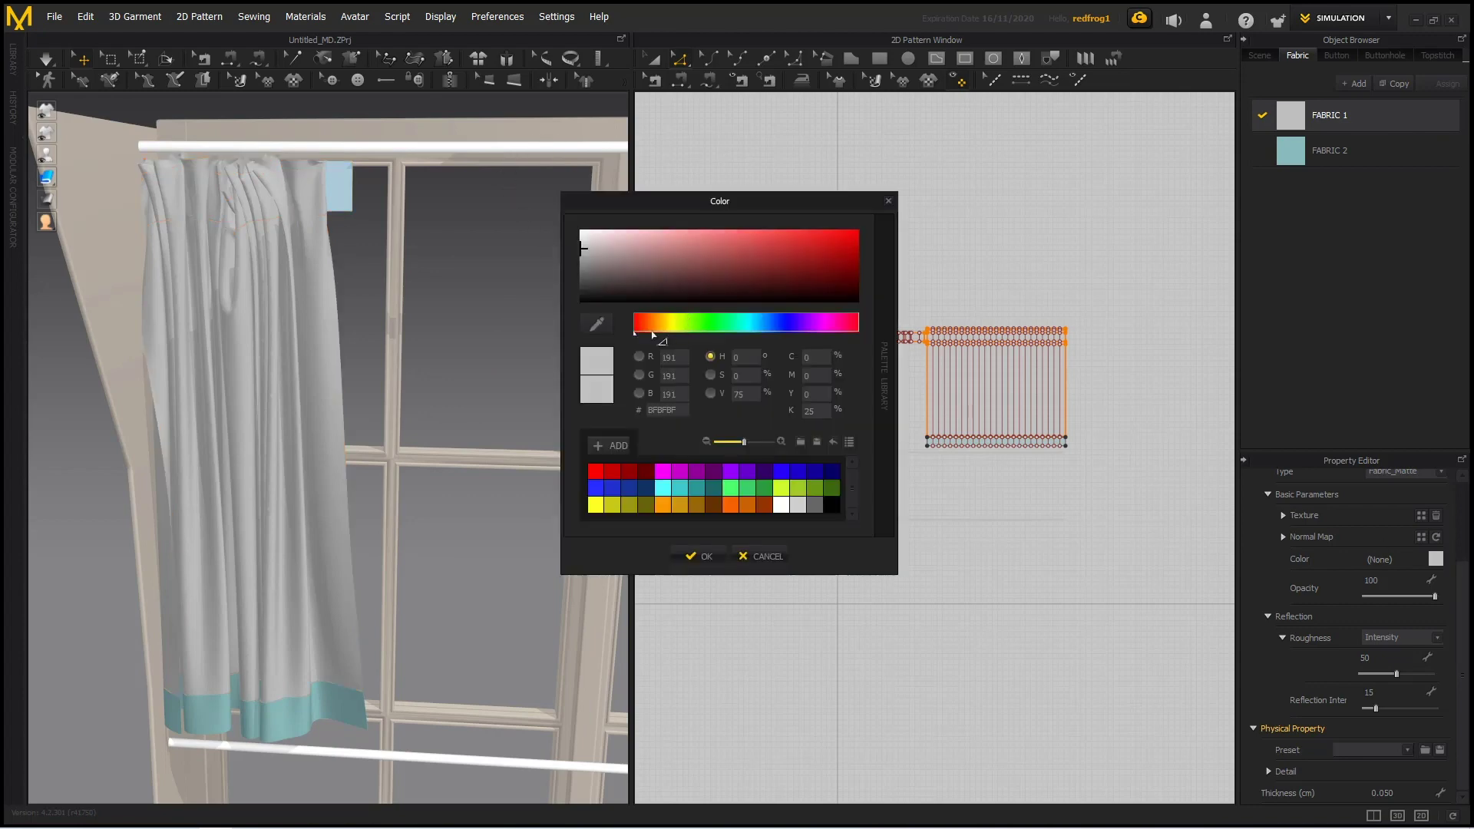
pyautogui.click(667, 332)
pyautogui.click(610, 234)
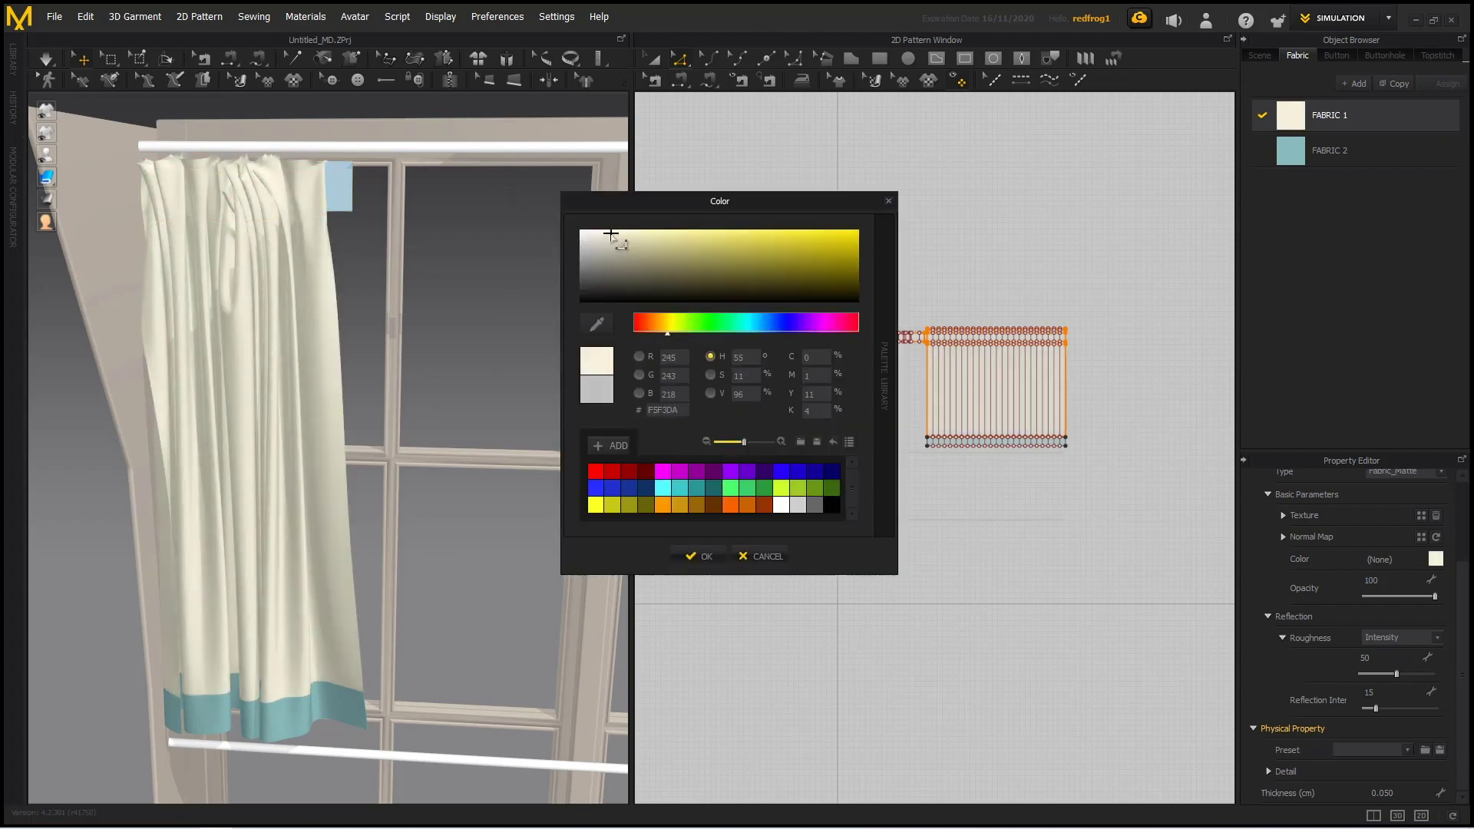
pyautogui.click(697, 556)
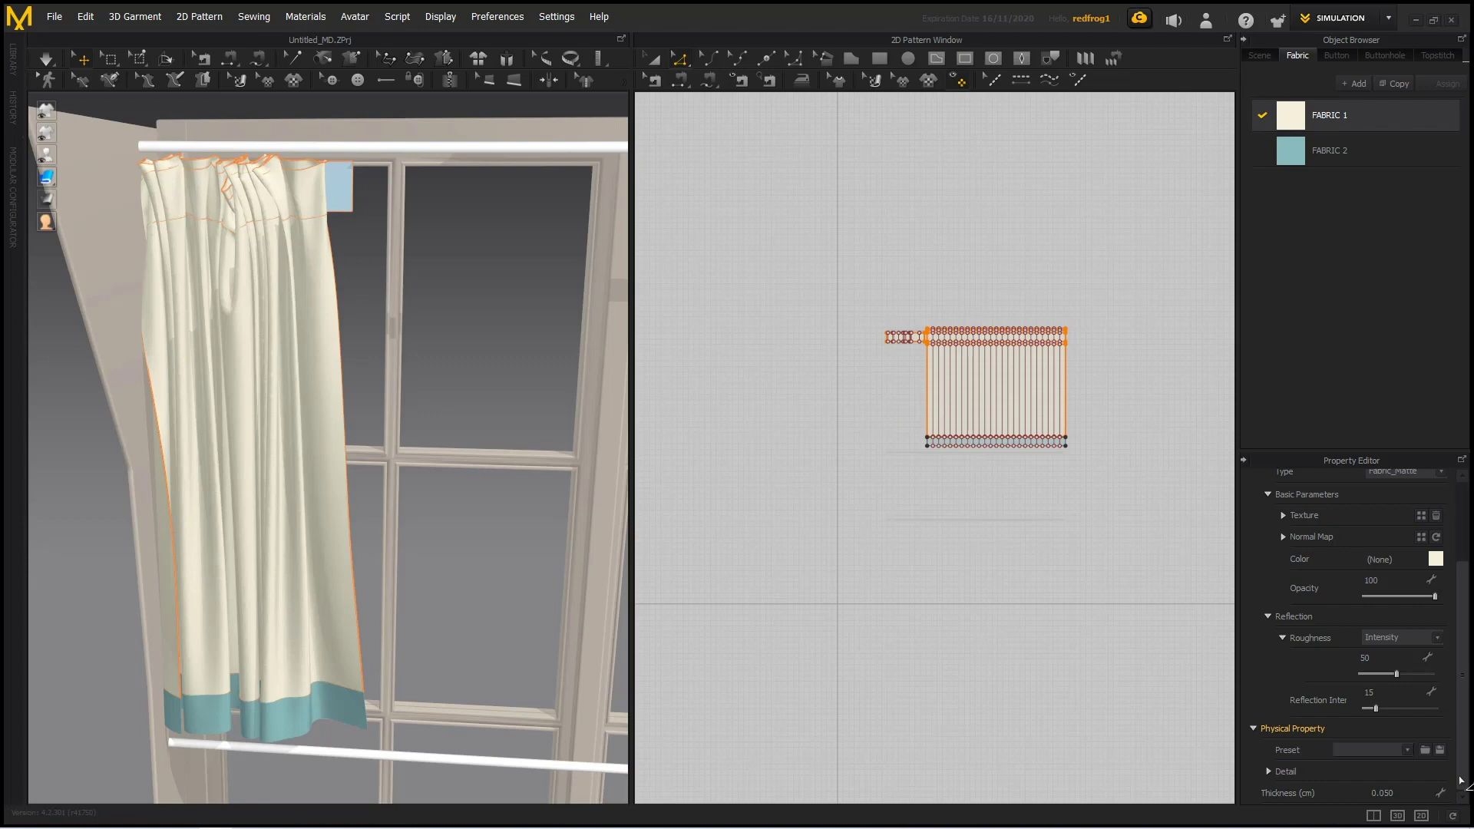
# Step: Apply the Linen physical preset to FABRIC 1 and simulate the curtain
pyautogui.click(1407, 751)
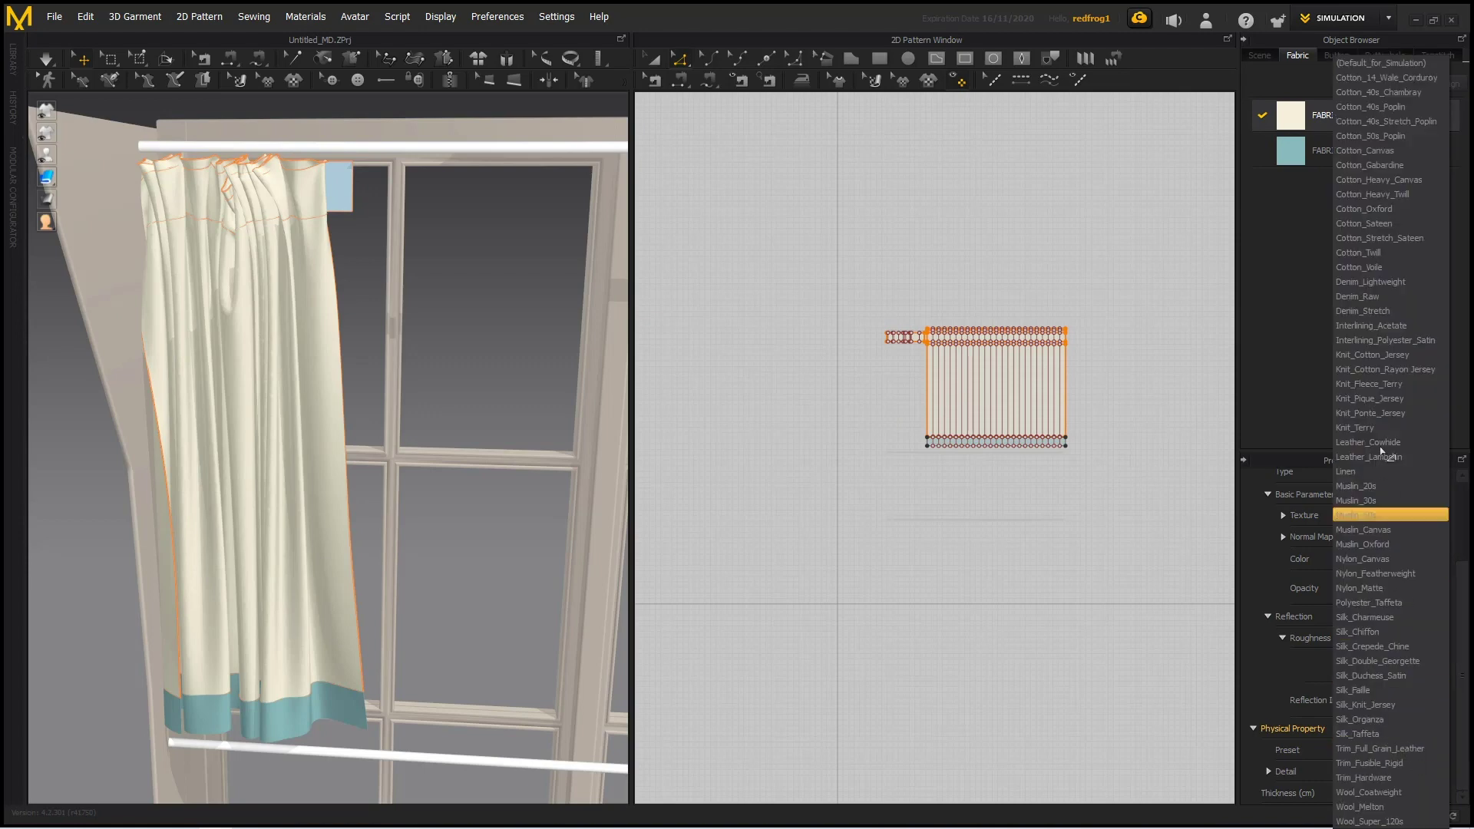
pyautogui.click(1373, 471)
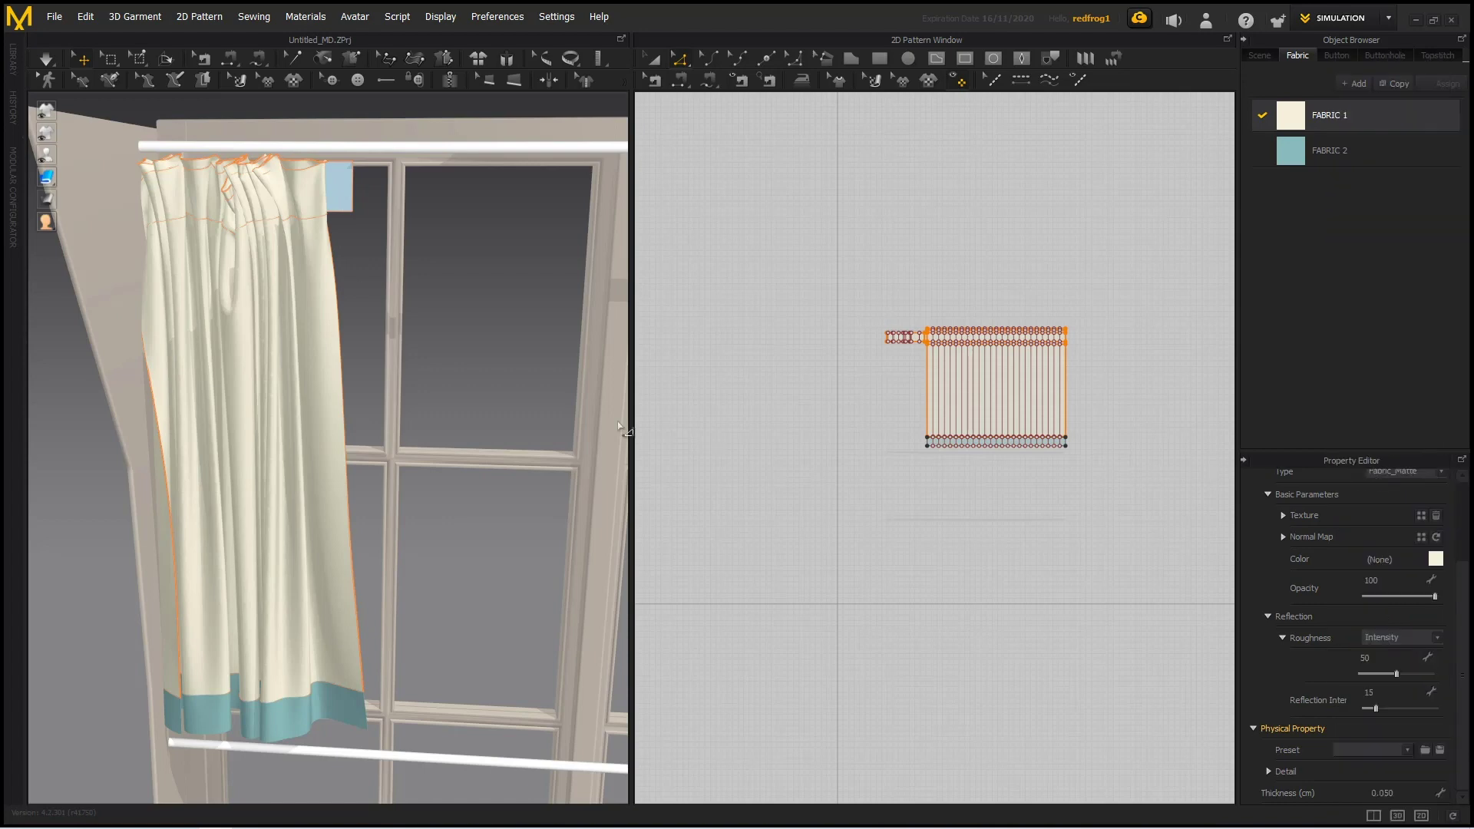
pyautogui.moveTo(481, 479); pyautogui.dragTo(504, 467, button='right')
pyautogui.press('space')
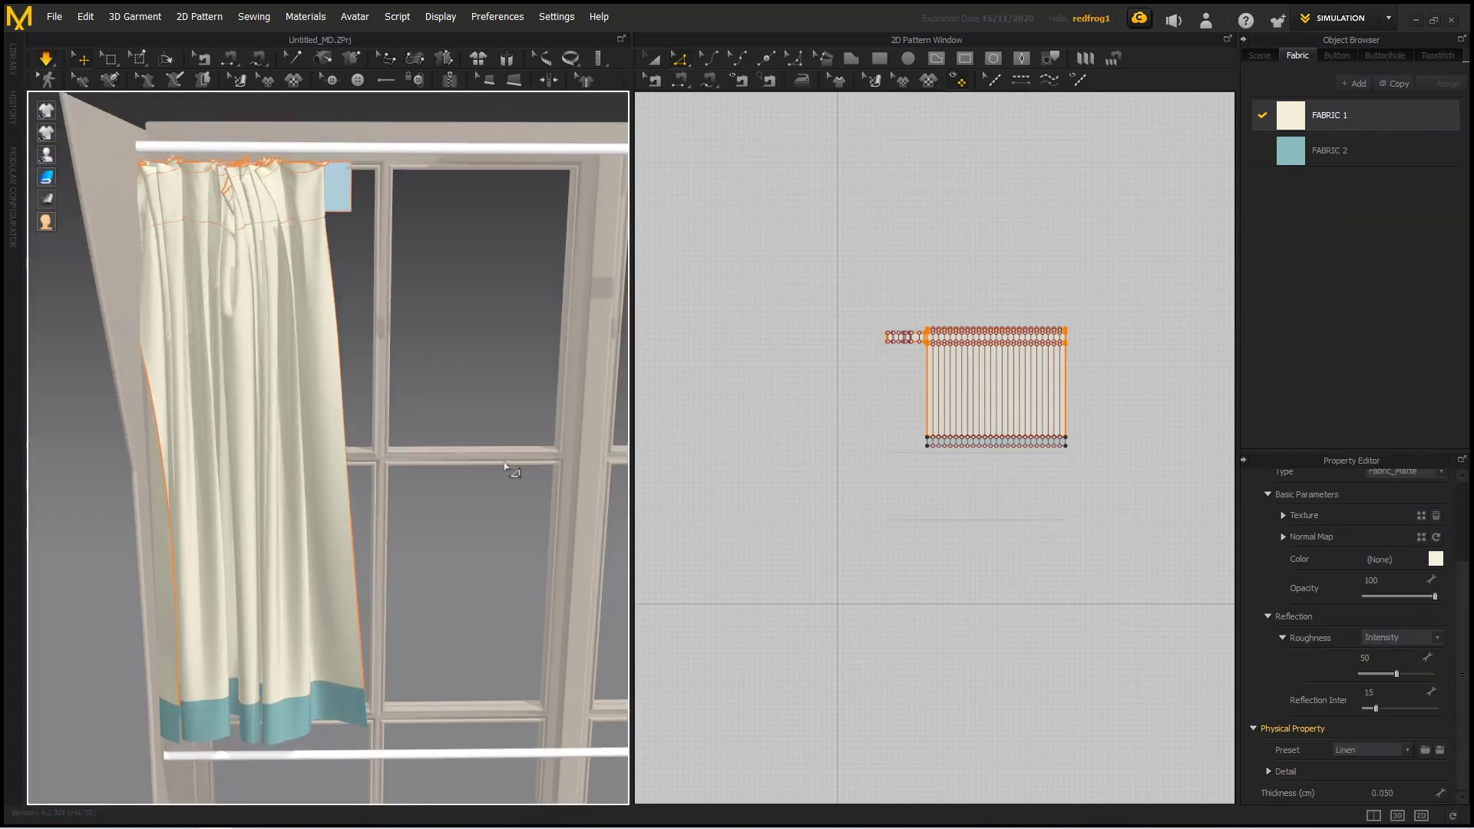
# Step: Freeze the teal strip pattern along the curtain's lower edge
pyautogui.moveTo(509, 471); pyautogui.dragTo(364, 604, button='right')
pyautogui.click(365, 585)
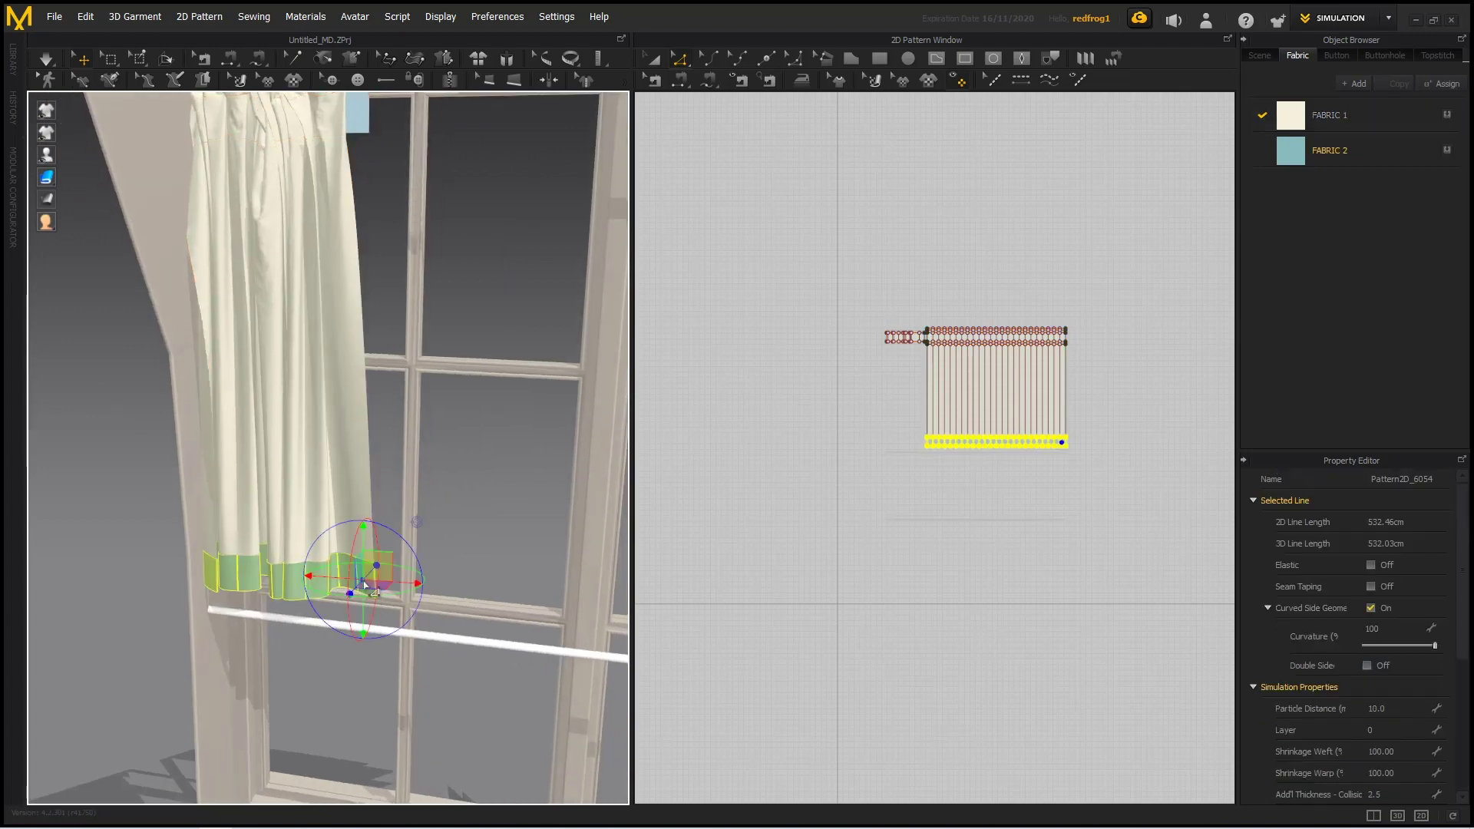
pyautogui.rightClick(361, 586)
pyautogui.click(419, 172)
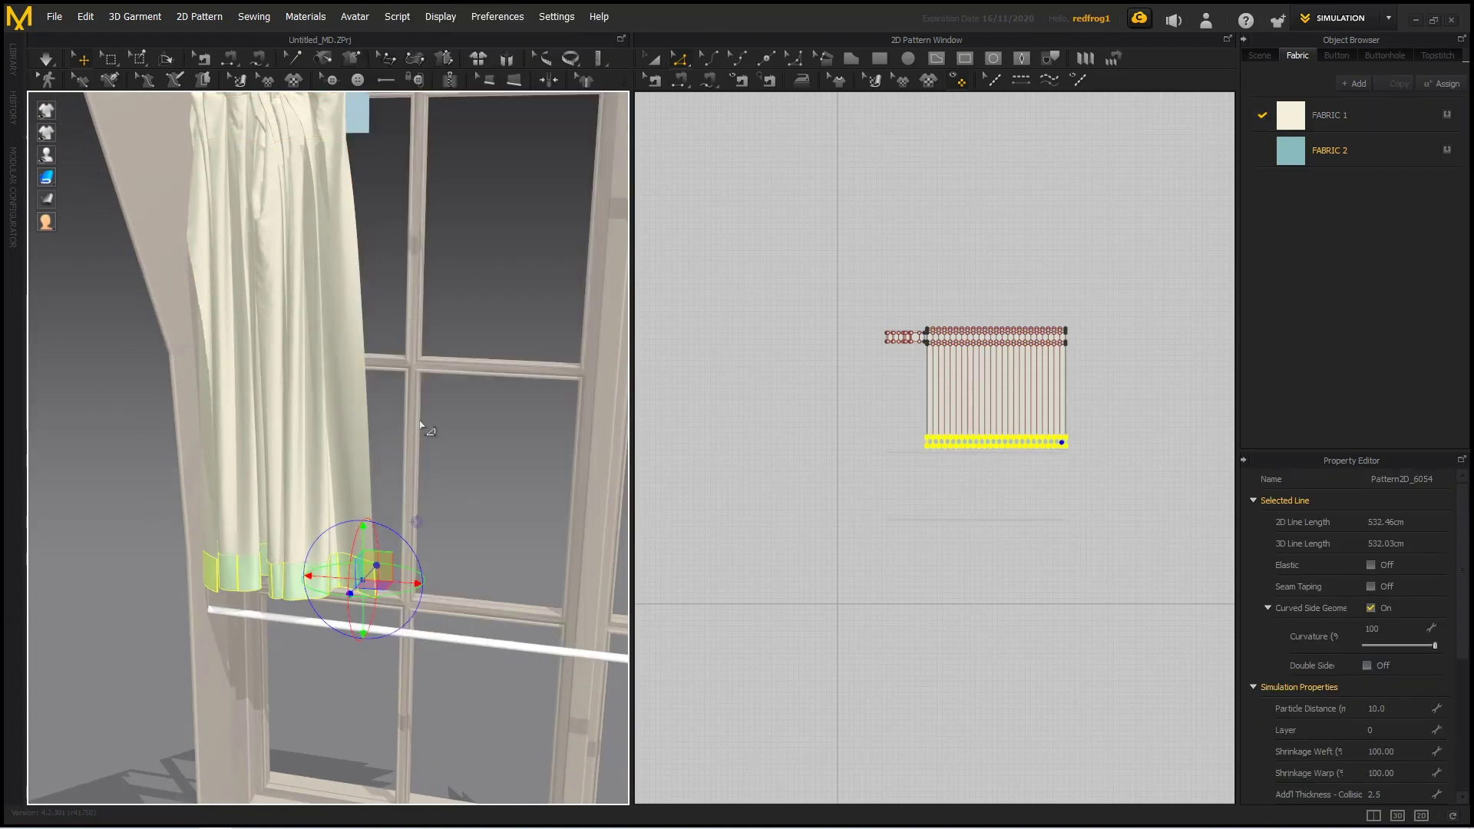
# Step: Simulate the curtain with its bottom strip frozen and check the header folds below the rod
pyautogui.moveTo(419, 426); pyautogui.dragTo(412, 333, button='right')
pyautogui.scroll(5, 412, 361)
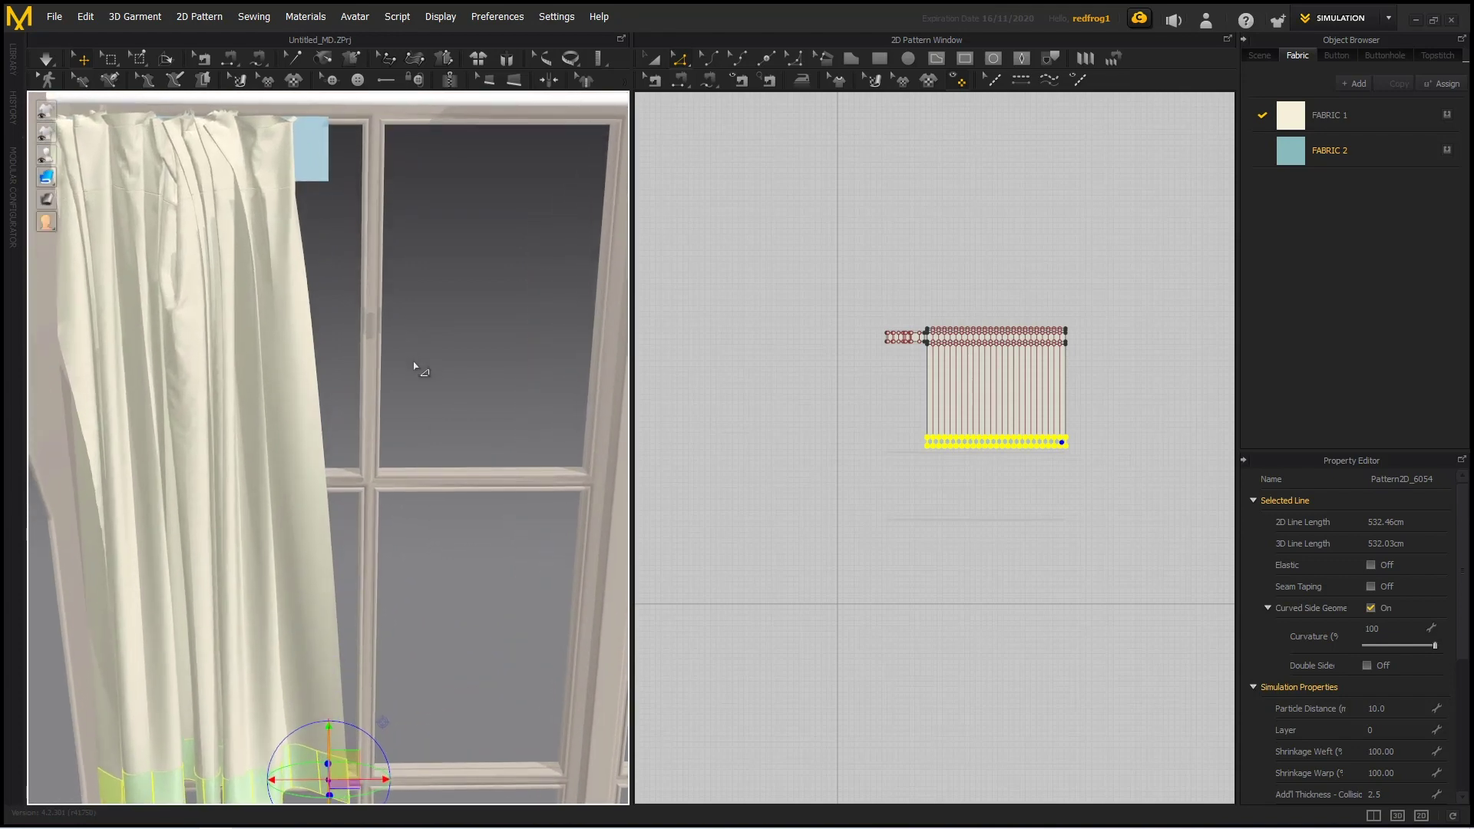
pyautogui.moveTo(415, 364); pyautogui.dragTo(495, 500, button='middle')
pyautogui.scroll(1, 492, 478)
pyautogui.scroll(-2, 491, 480)
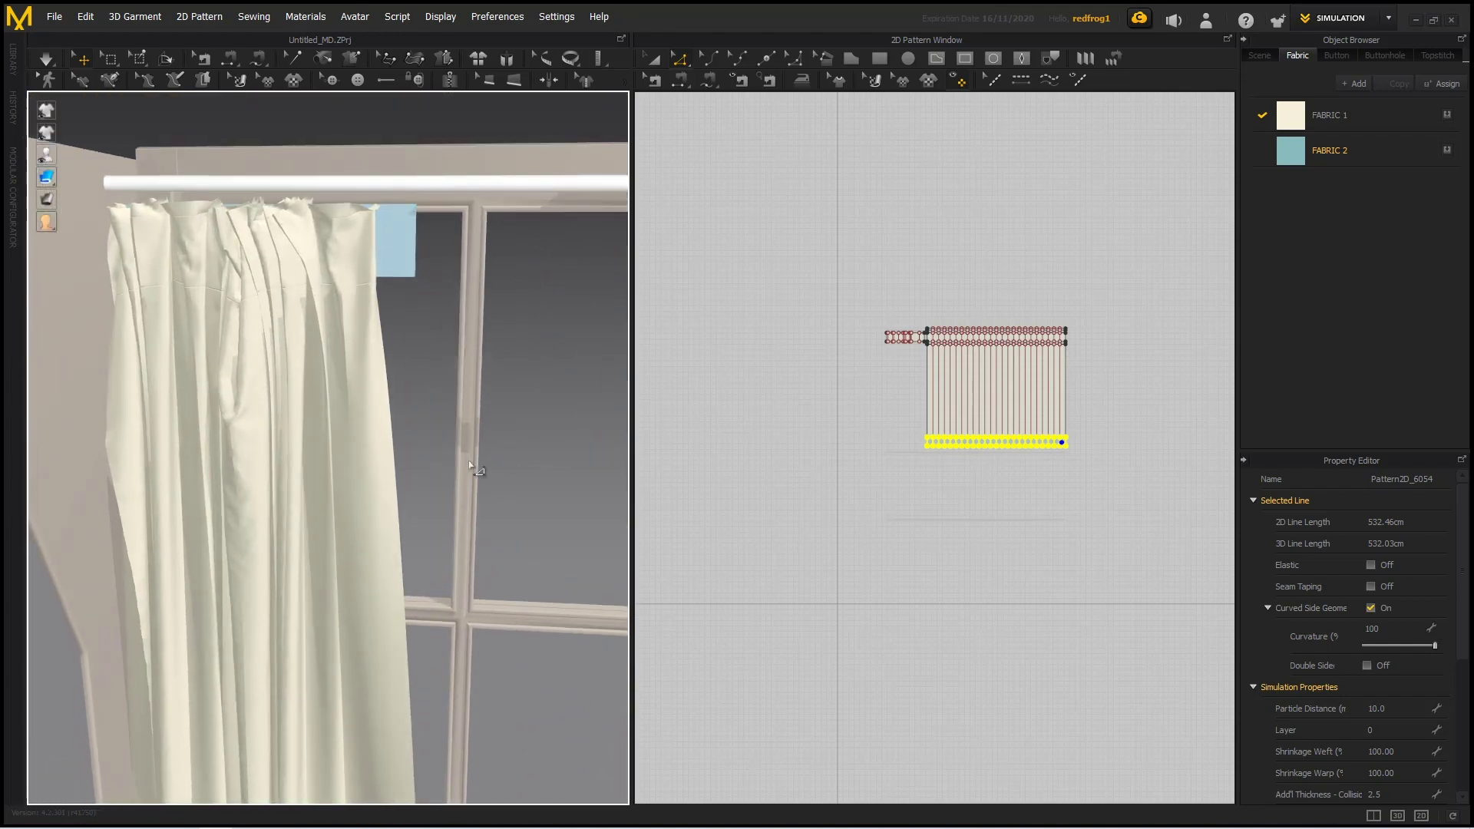
pyautogui.press('space')
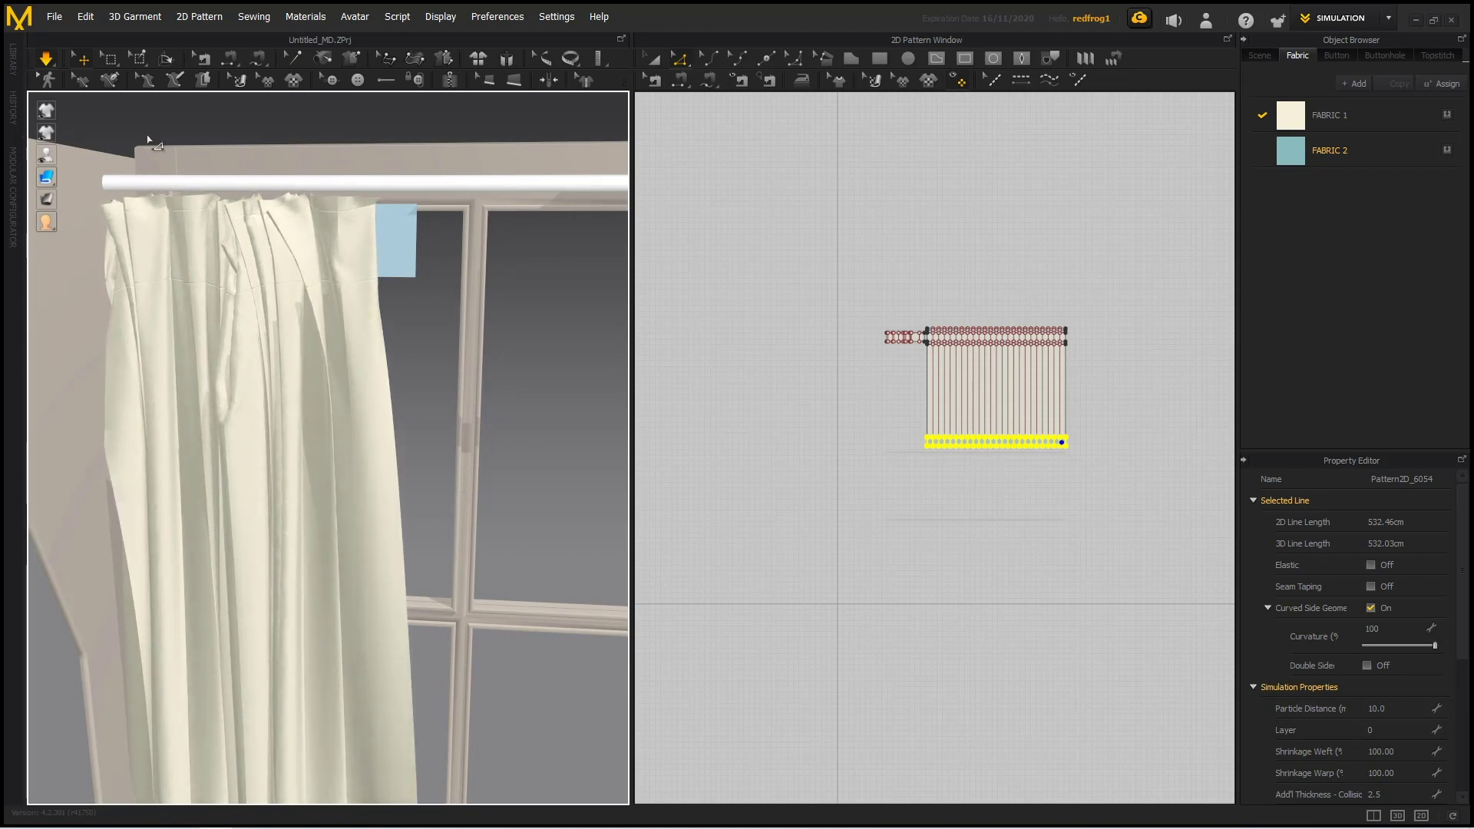
pyautogui.click(46, 63)
pyautogui.scroll(-5, 498, 472)
pyautogui.moveTo(502, 576); pyautogui.dragTo(499, 408, button='middle')
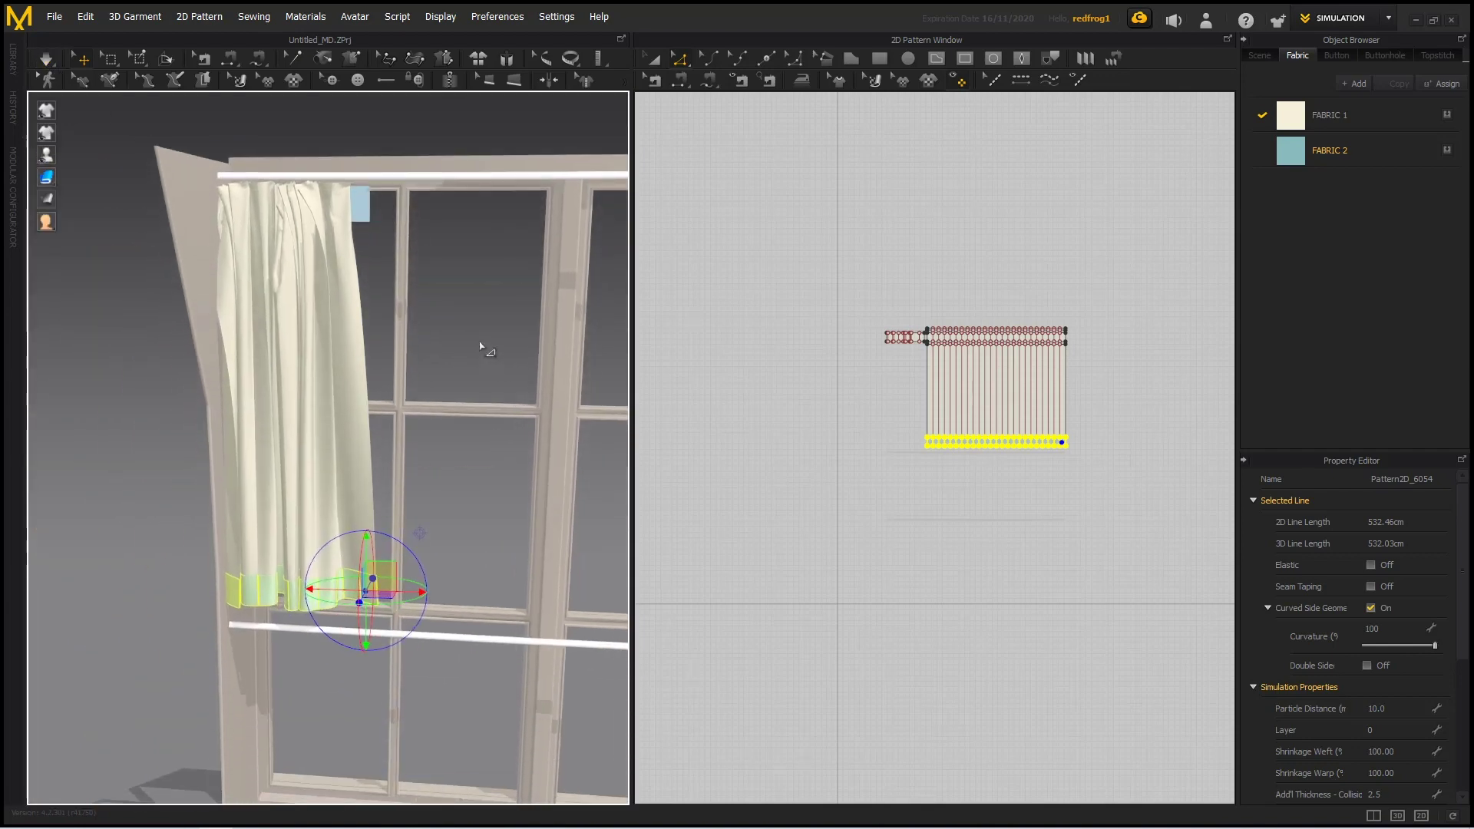
pyautogui.click(481, 345)
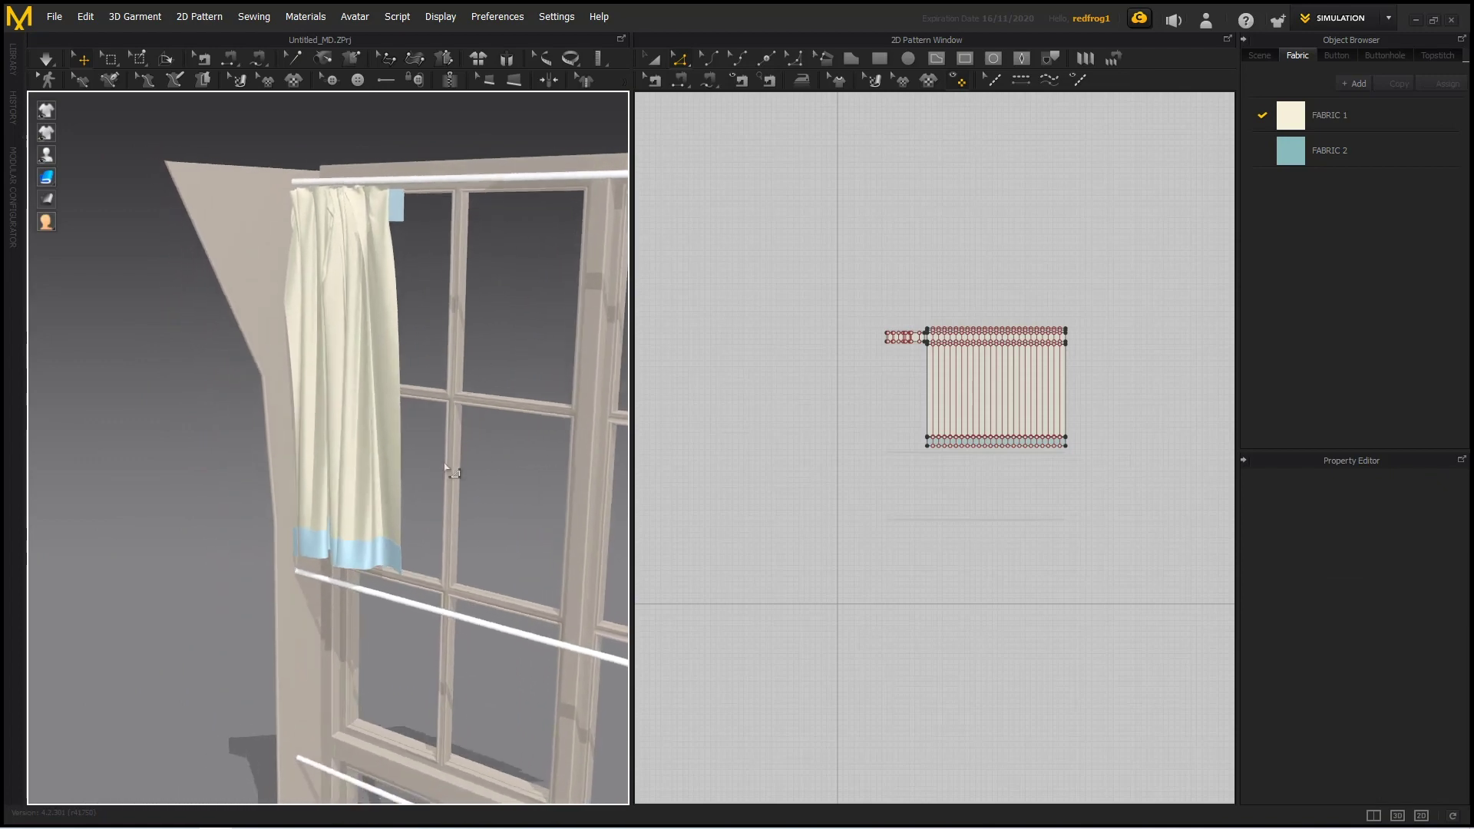